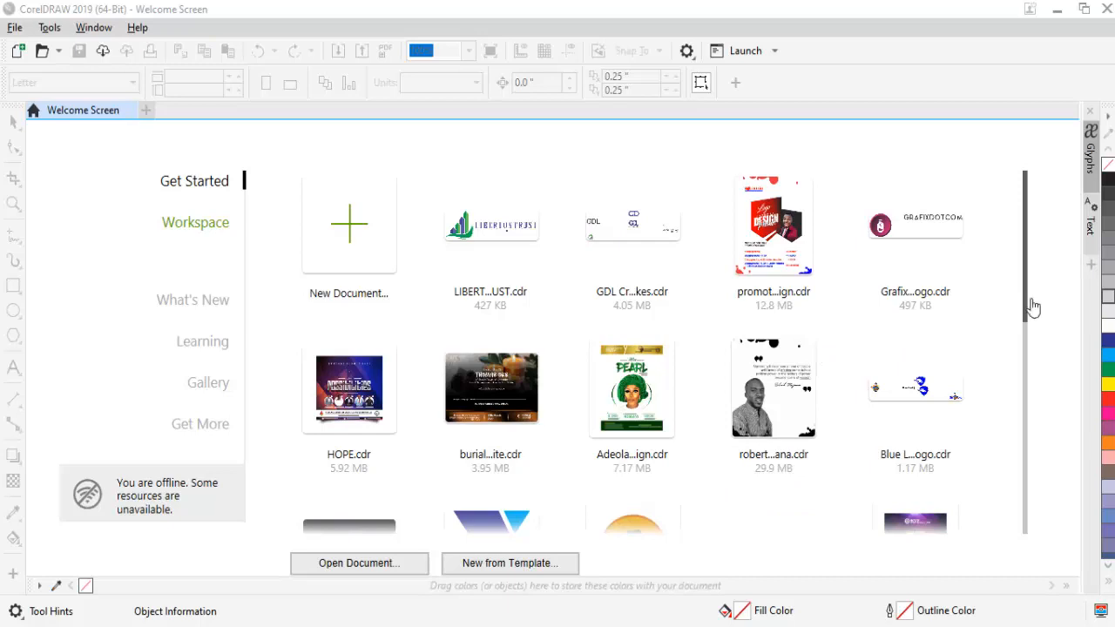
# - Start a new document and name it "CDR Tutorial Class 2"
pyautogui.moveTo(1032, 306); pyautogui.dragTo(1017, 533)
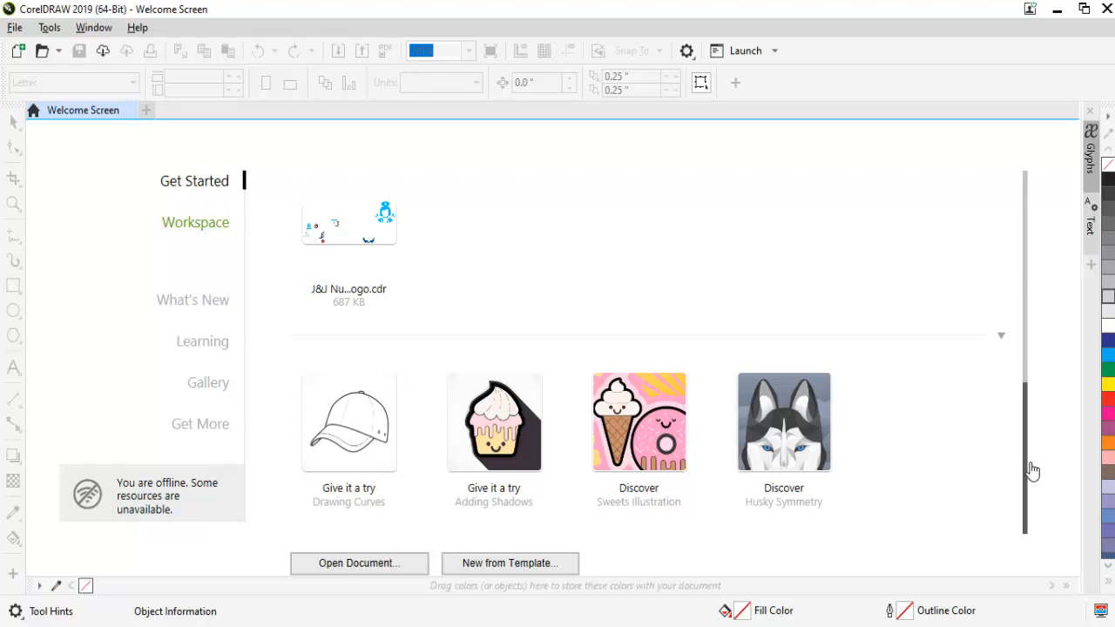
pyautogui.moveTo(1031, 470); pyautogui.dragTo(1021, 239)
pyautogui.click(378, 245)
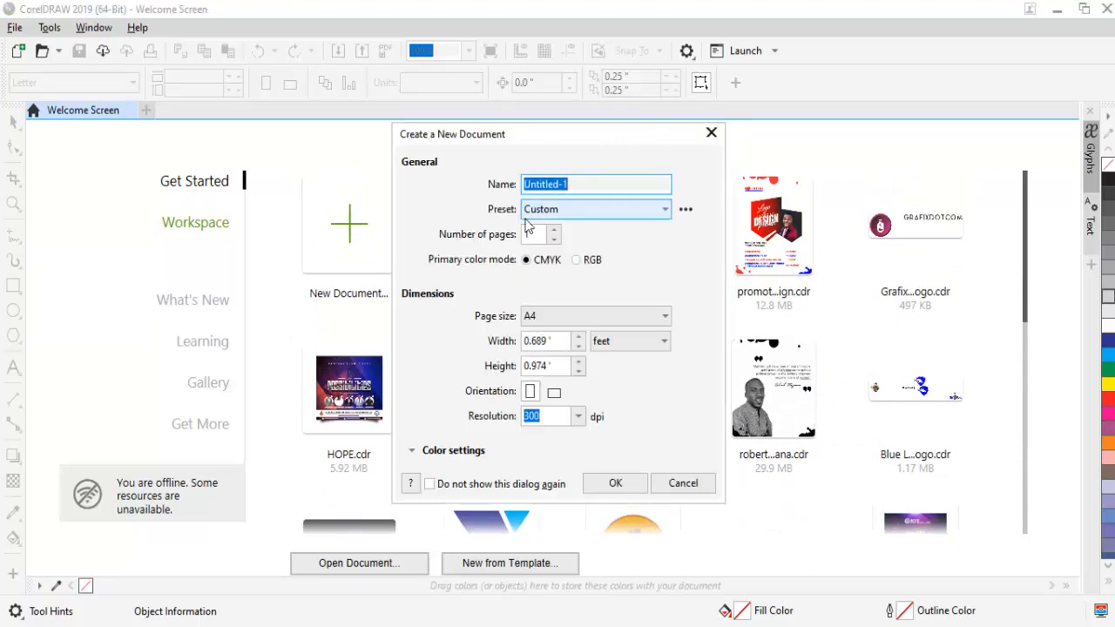
pyautogui.click(554, 393)
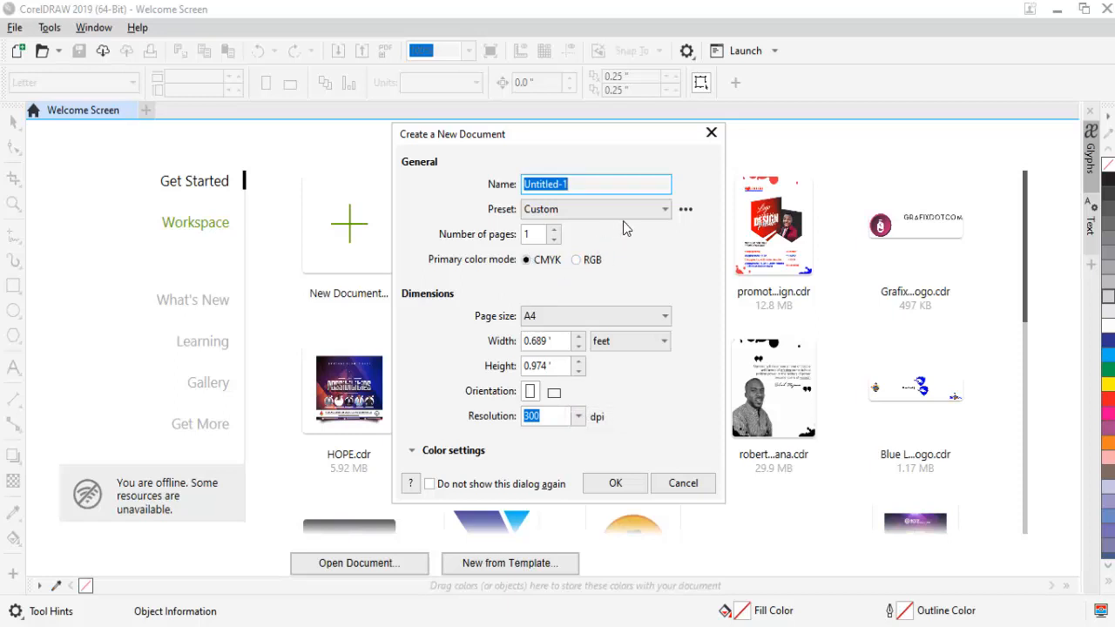
pyautogui.click(602, 190)
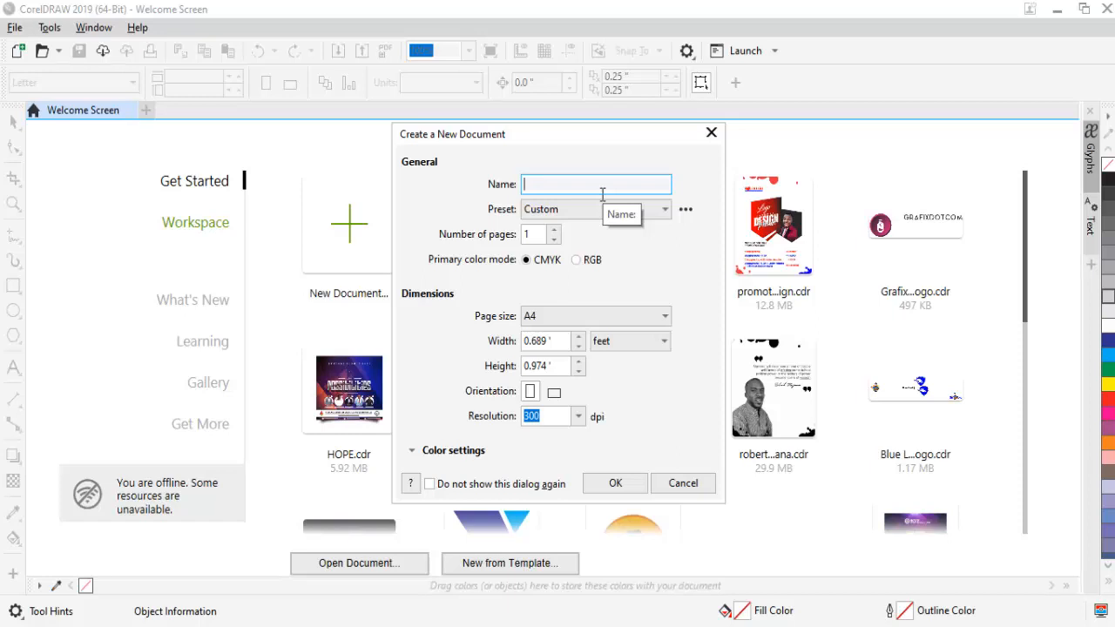
pyautogui.write('CDR Tutorial Class 2')
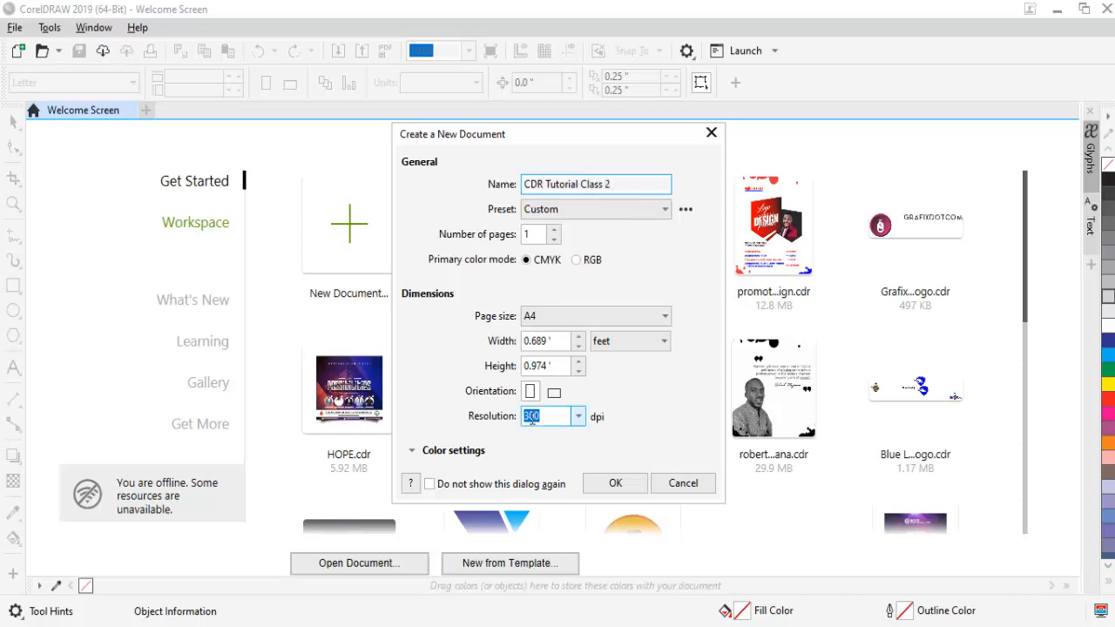
# - Set the resolution to 400 dpi, expand the color settings and create the A4 portrait CMYK document
pyautogui.click(578, 417)
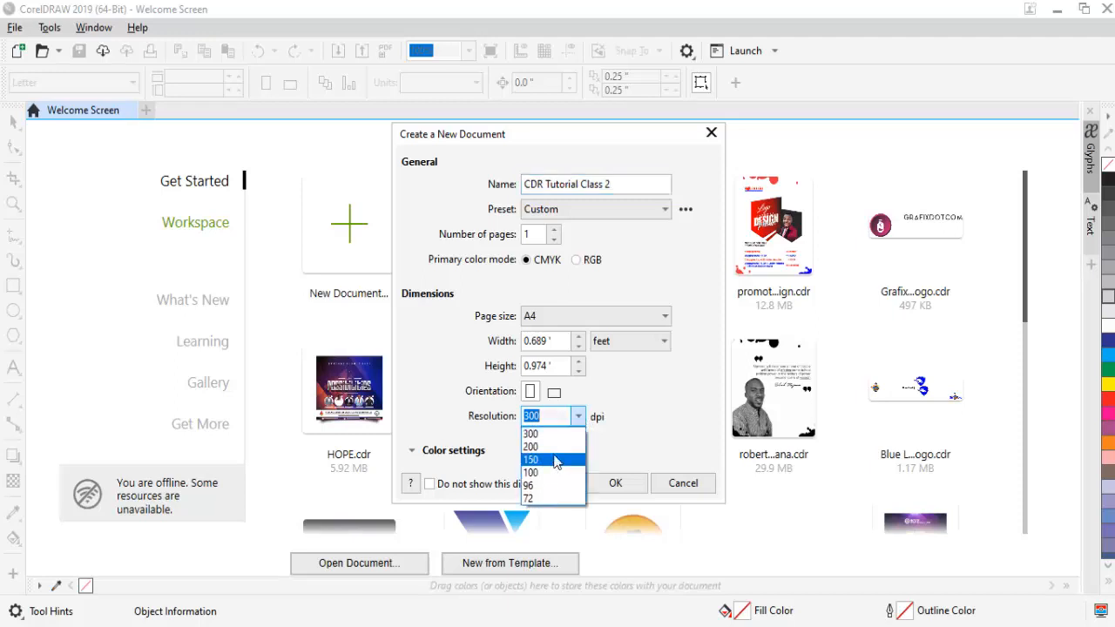
pyautogui.click(555, 423)
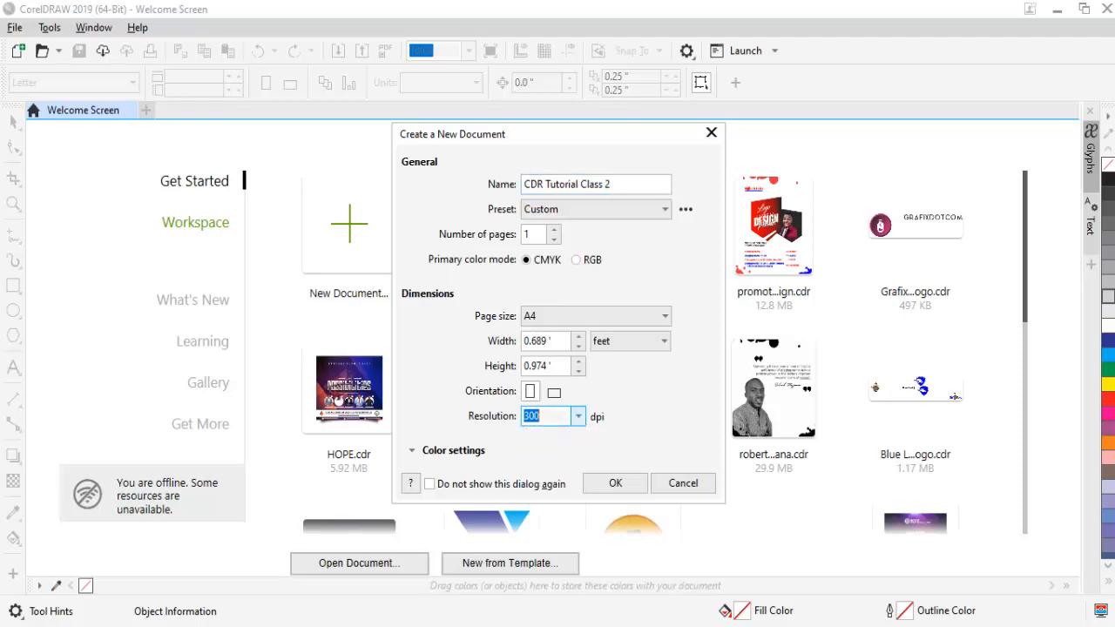
pyautogui.write('400')
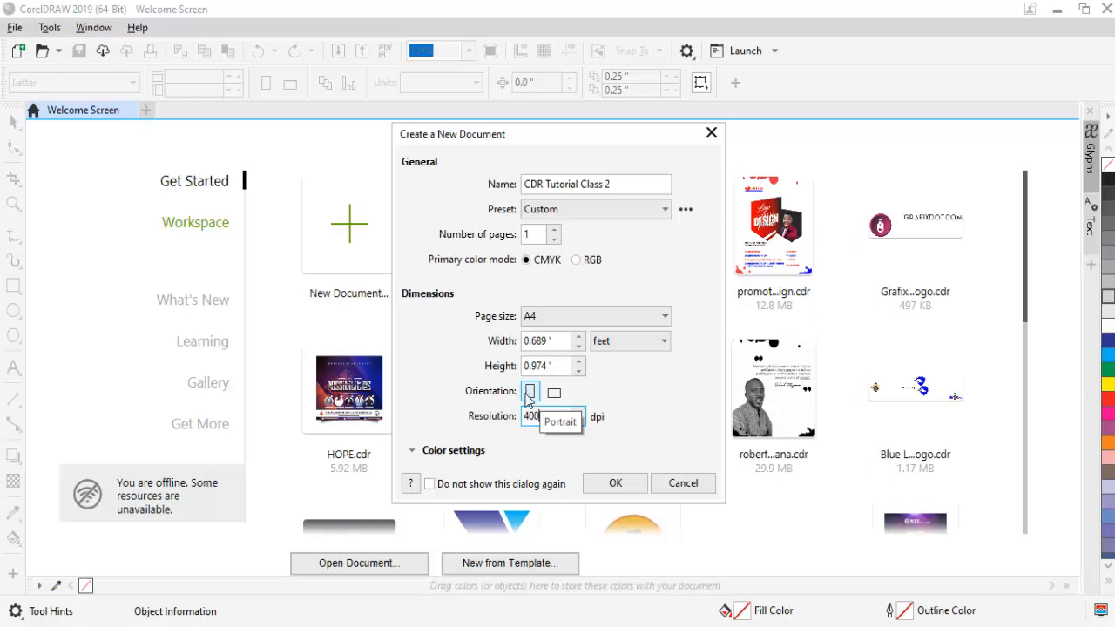
pyautogui.click(412, 453)
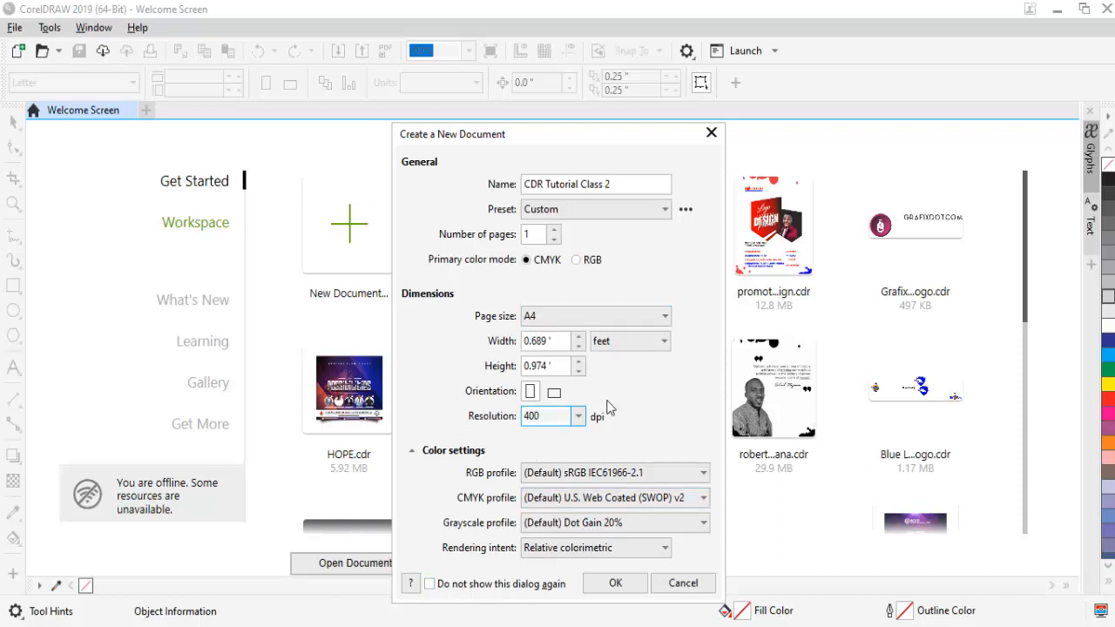
pyautogui.click(616, 585)
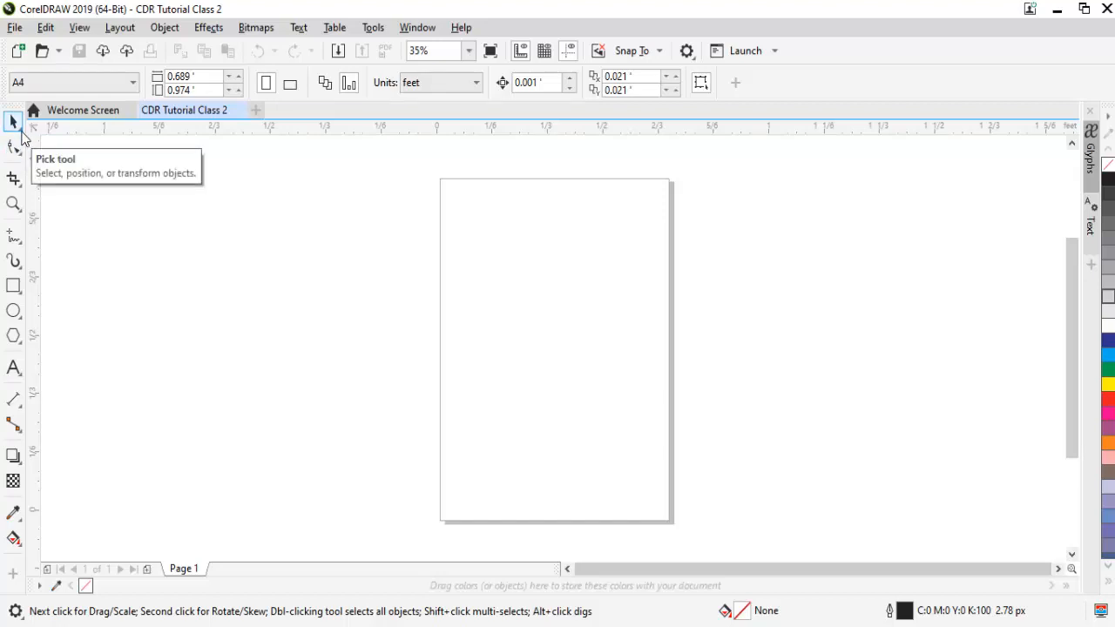
# - Add the artistic text "how are you" in the empty area left of the page
pyautogui.moveTo(39, 345); pyautogui.dragTo(58, 317)
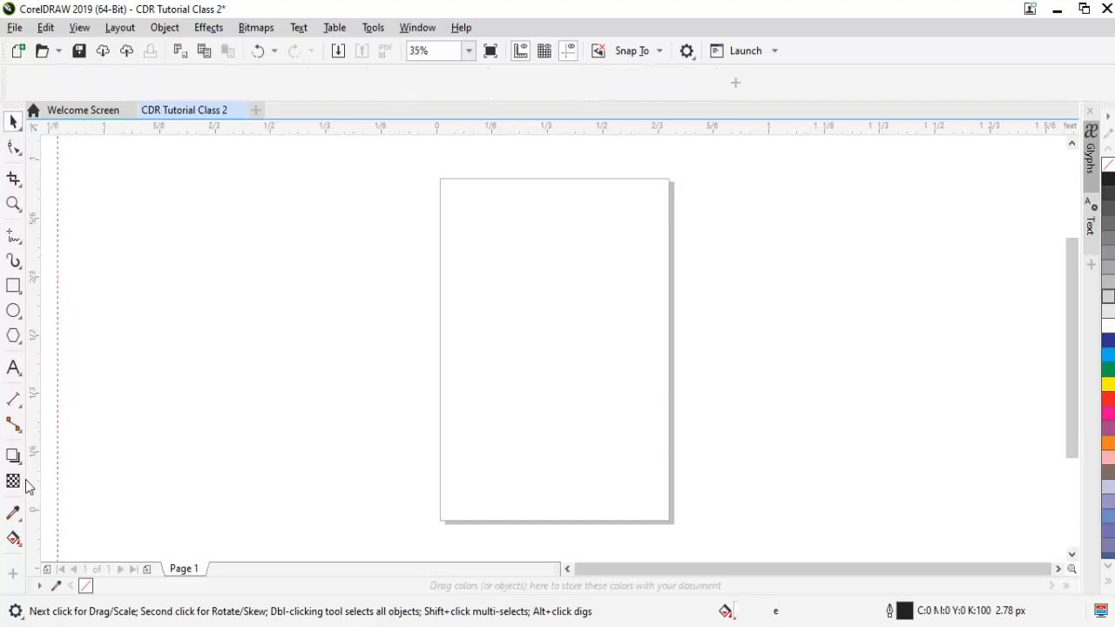
pyautogui.hotkey('ctrl', 'z')
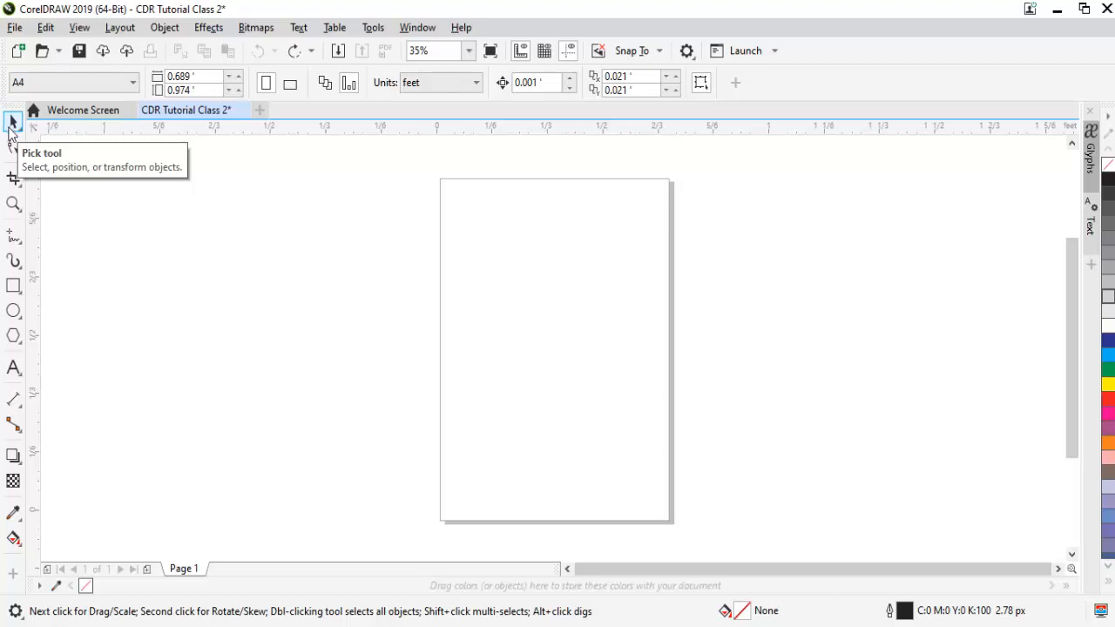
pyautogui.click(12, 368)
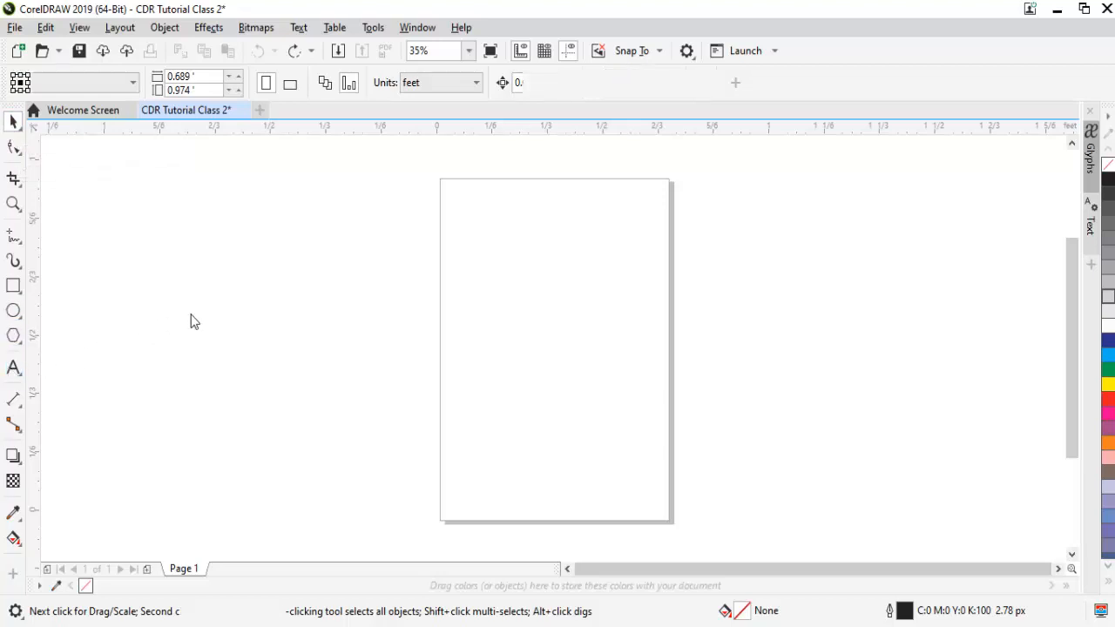
pyautogui.click(221, 287)
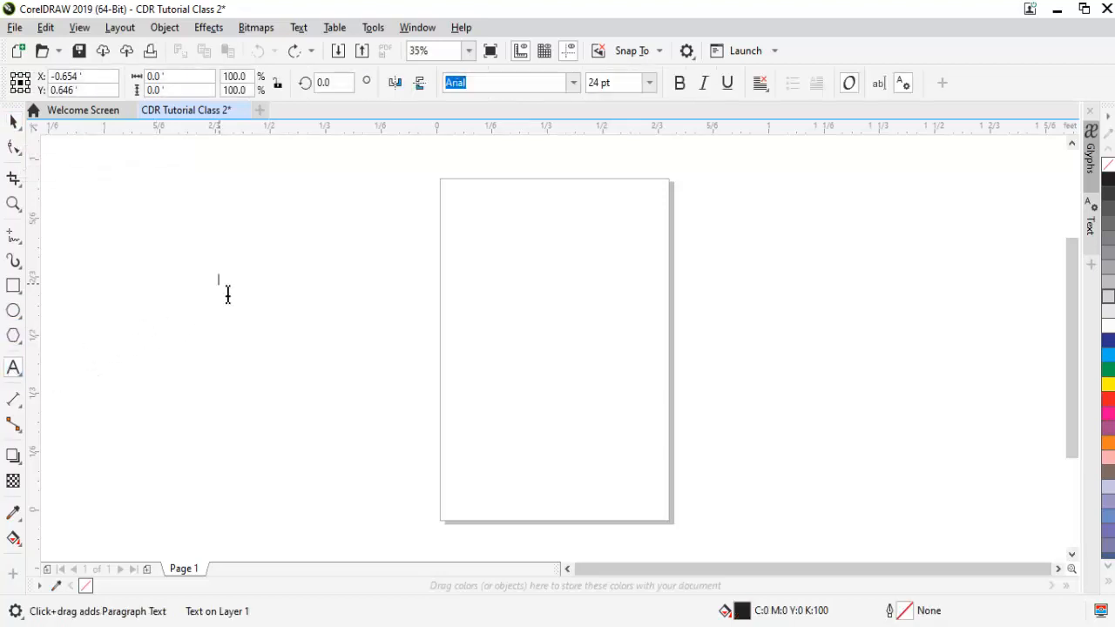
pyautogui.write('how are you')
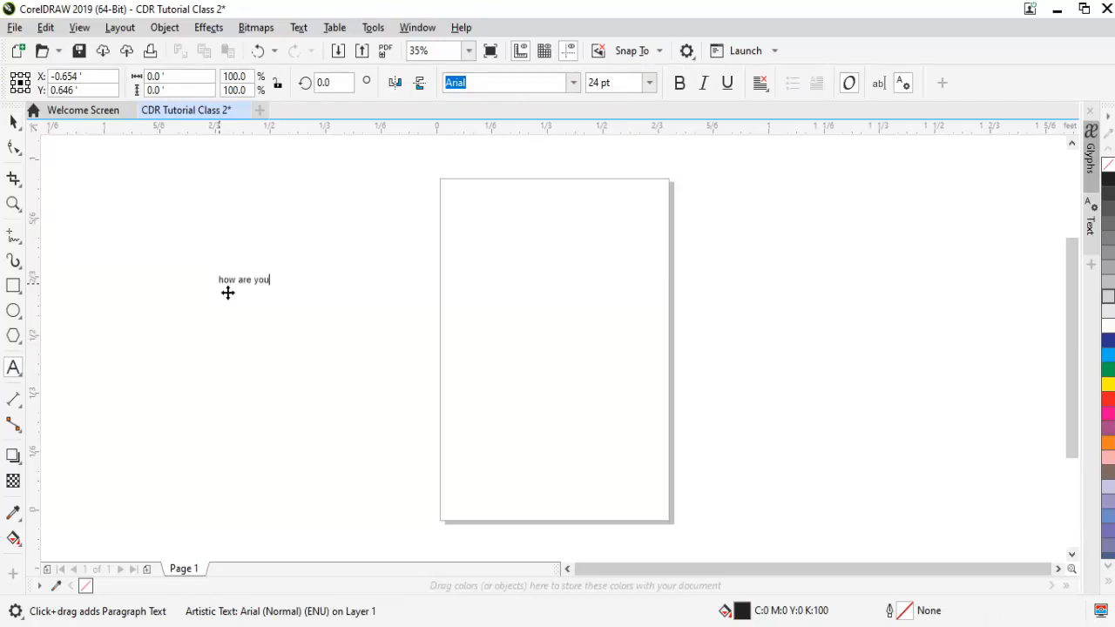
# - Enlarge the text to about 52 pt and draw a rectangle about 0.317 by 0.177 ft below it
pyautogui.click(13, 122)
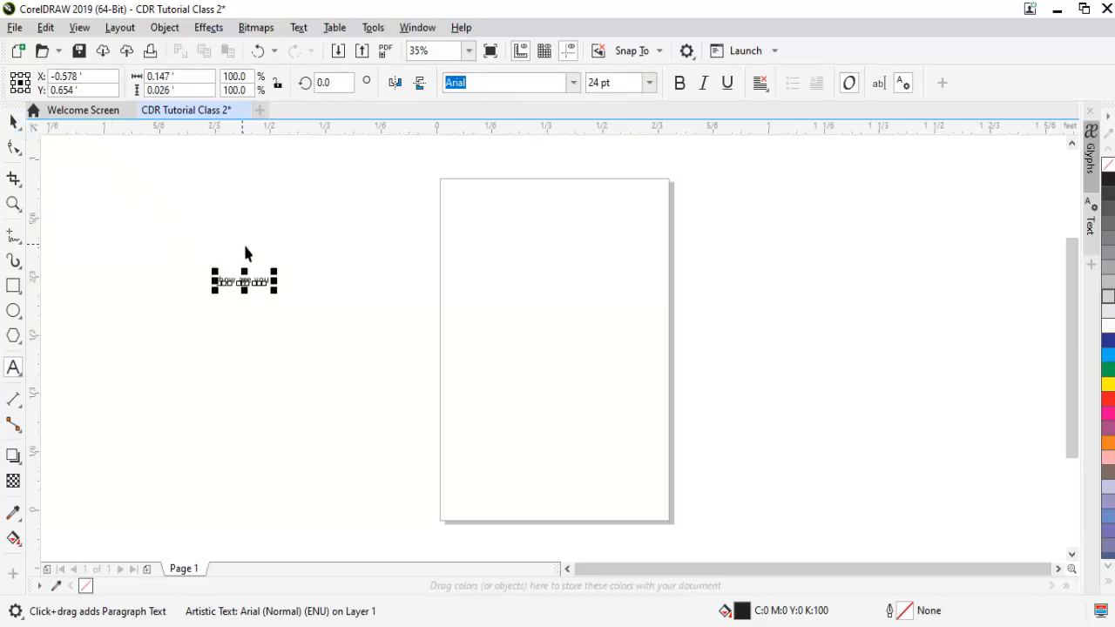
pyautogui.moveTo(275, 290); pyautogui.dragTo(334, 344)
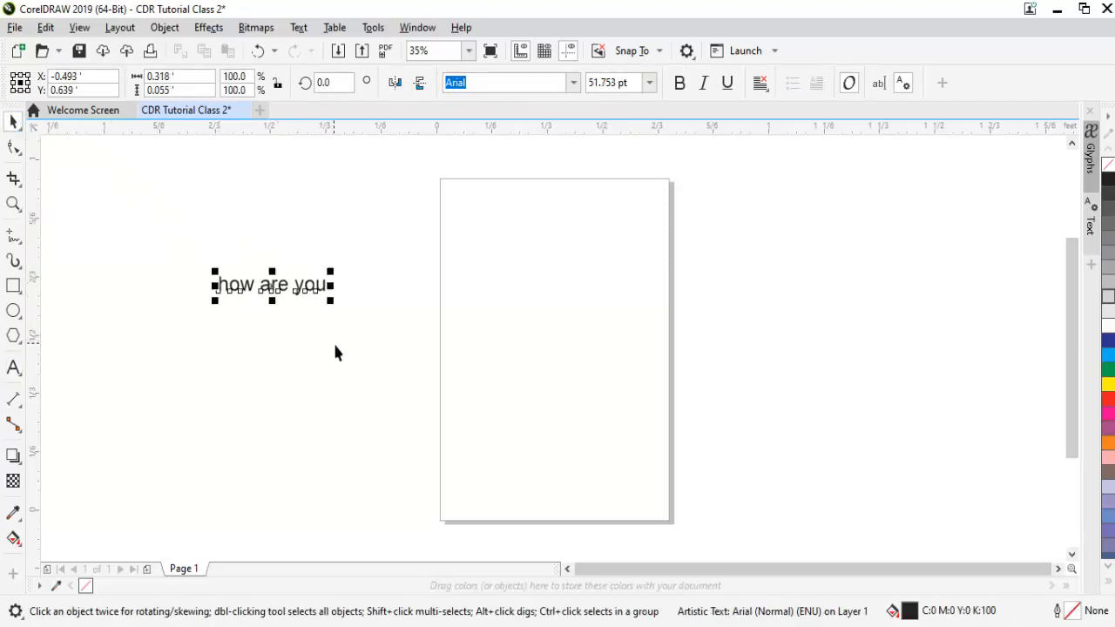
pyautogui.click(14, 287)
pyautogui.moveTo(226, 342); pyautogui.dragTo(340, 411)
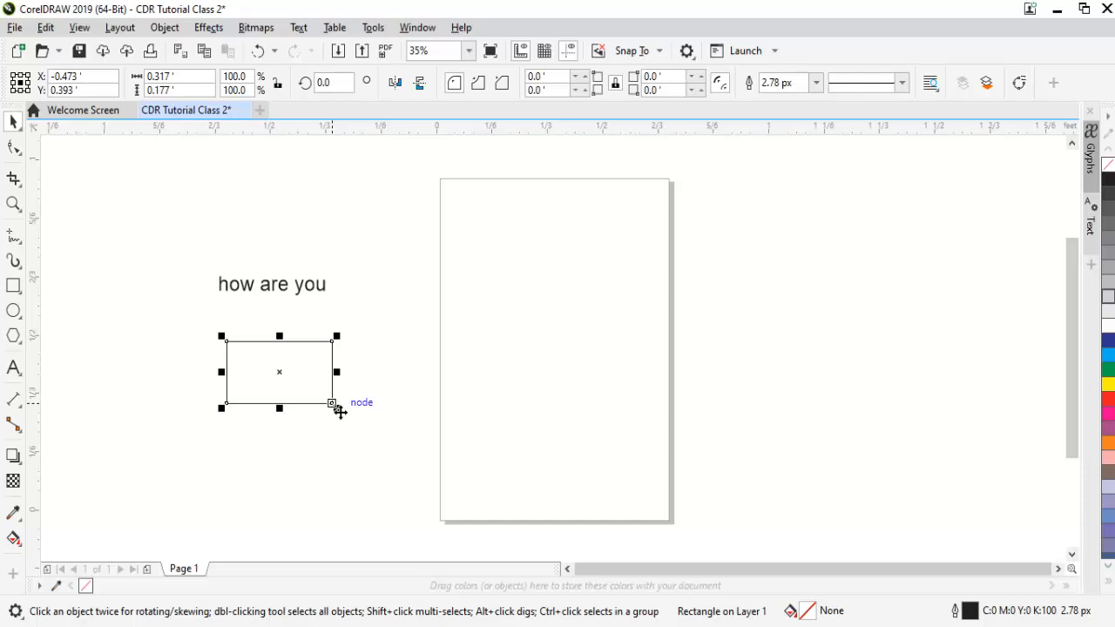
# - Delete the text and the rectangle together and undo the deletion
pyautogui.hotkey('ctrl', 'a')
pyautogui.press('Delete')
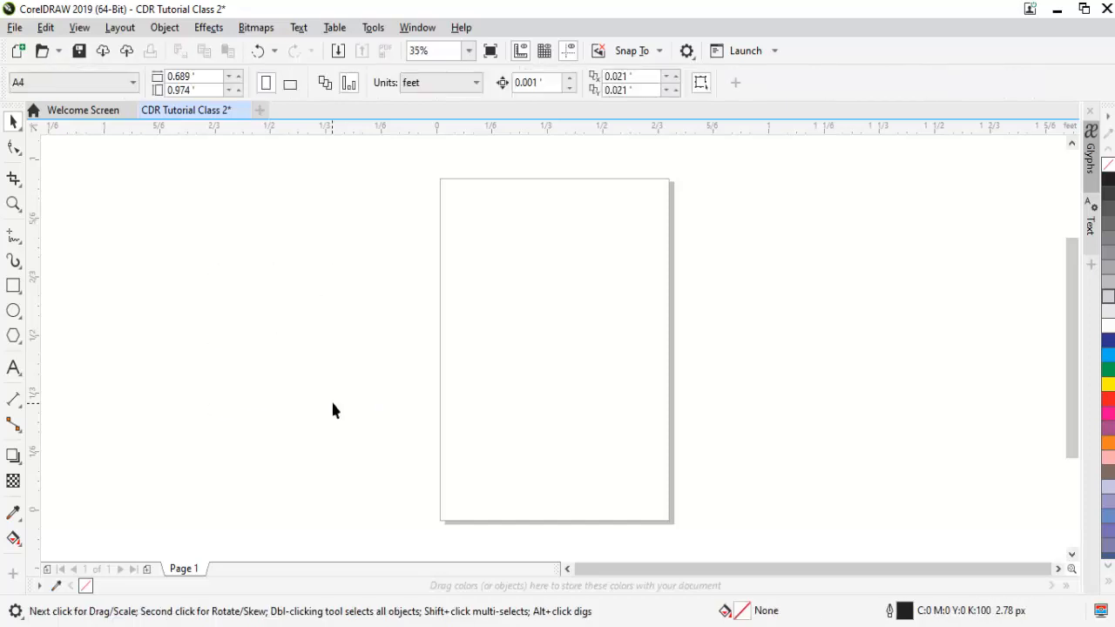
pyautogui.hotkey('ctrl', 'z')
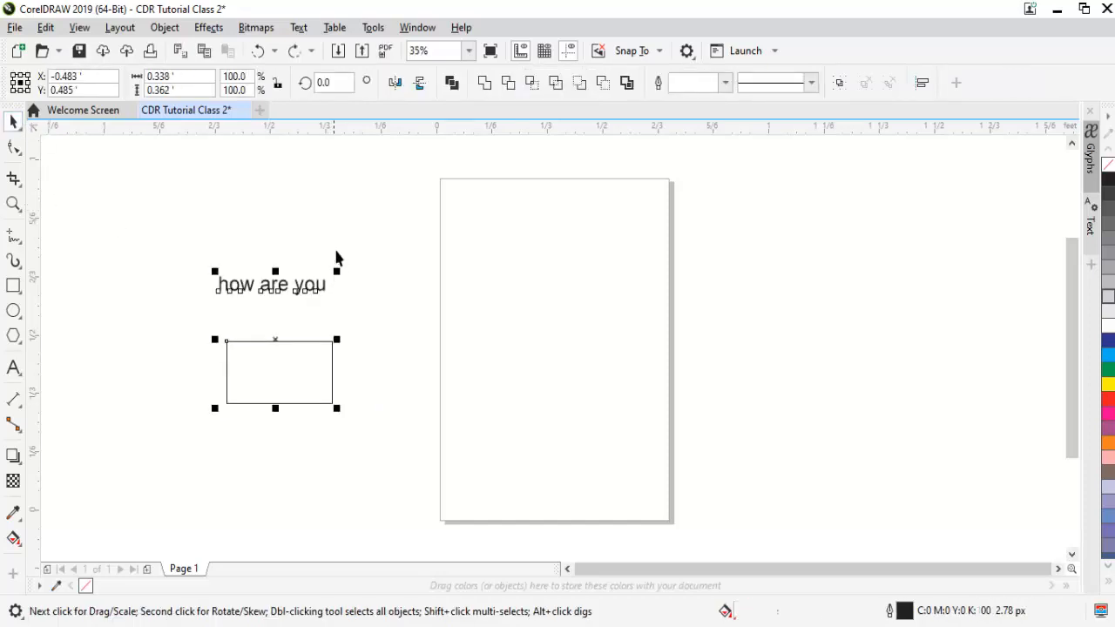
# - Move only the "how are you" text onto the page and back to the empty area above the rectangle
pyautogui.click(306, 293)
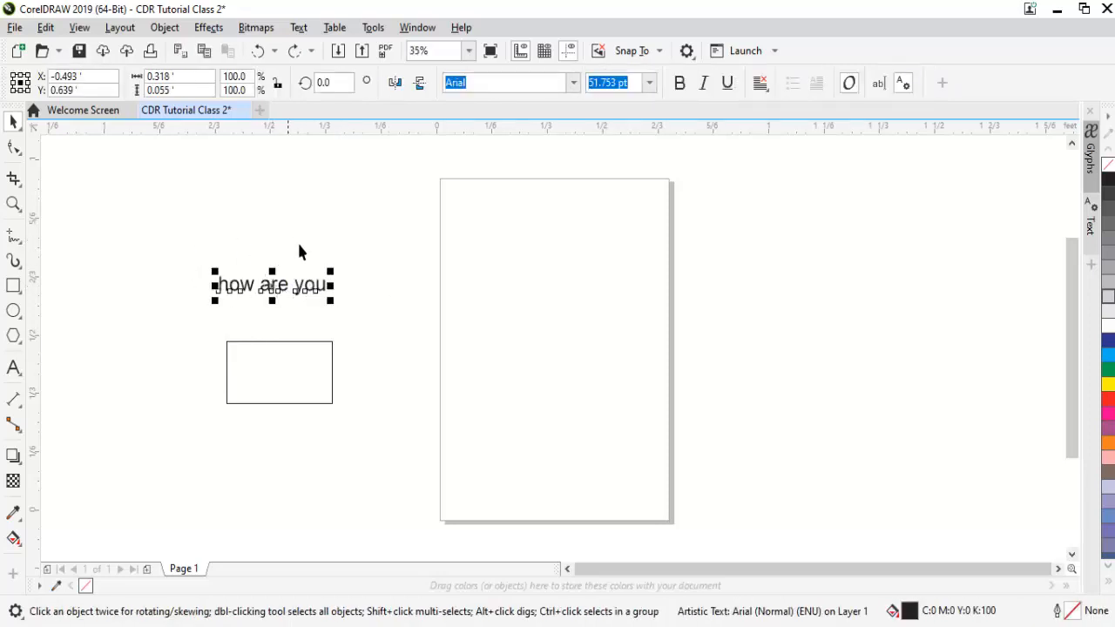
pyautogui.click(332, 232)
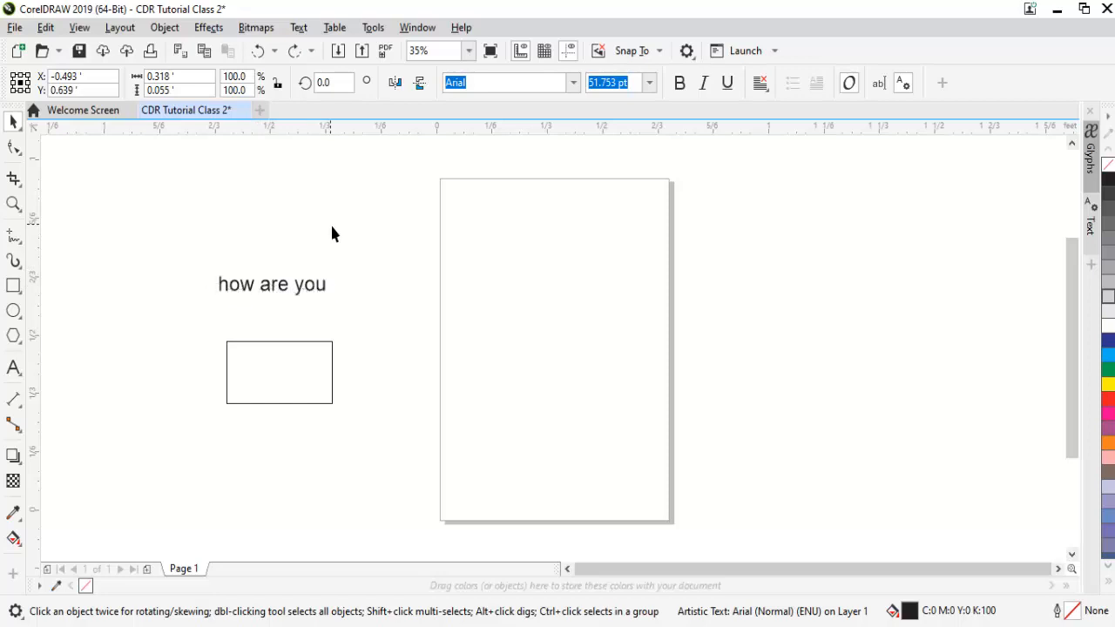
pyautogui.click(315, 290)
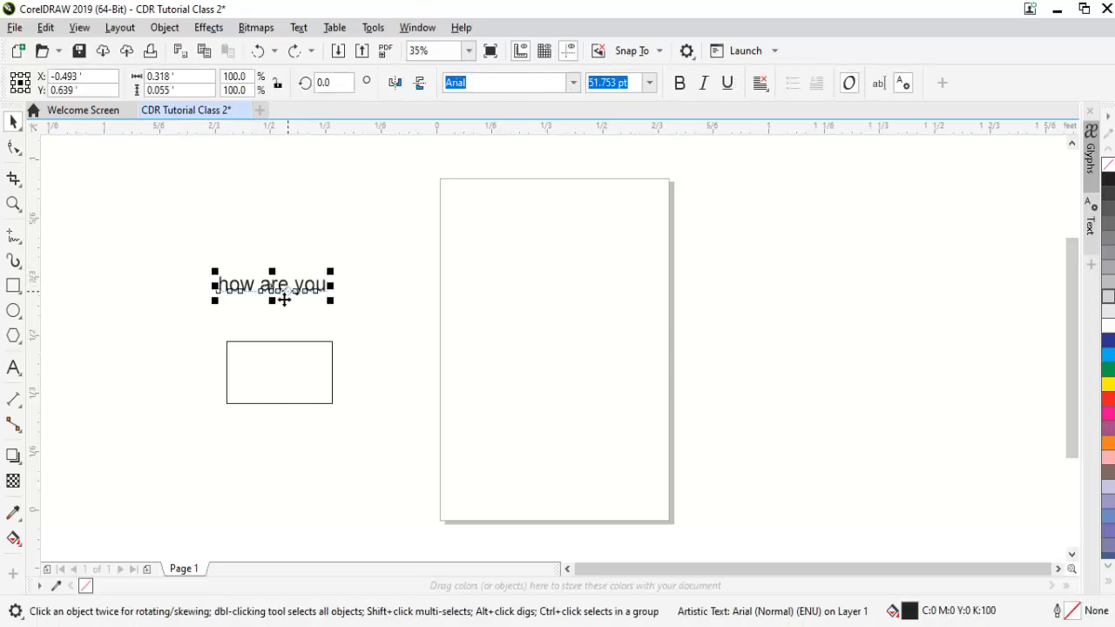
pyautogui.moveTo(282, 298); pyautogui.dragTo(548, 277)
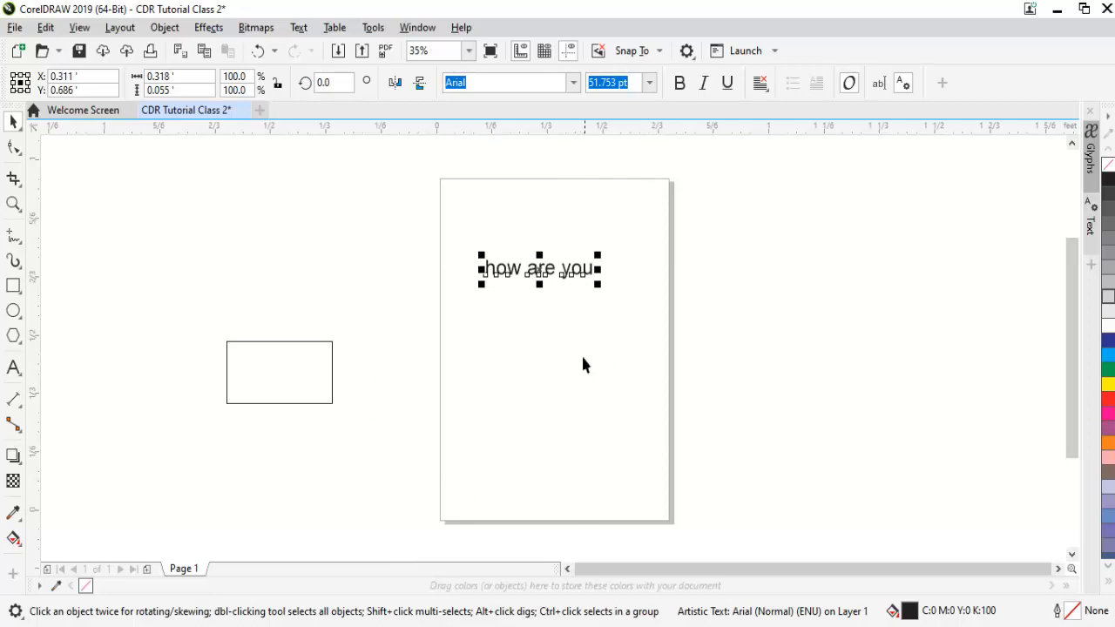
pyautogui.moveTo(563, 282); pyautogui.dragTo(321, 299)
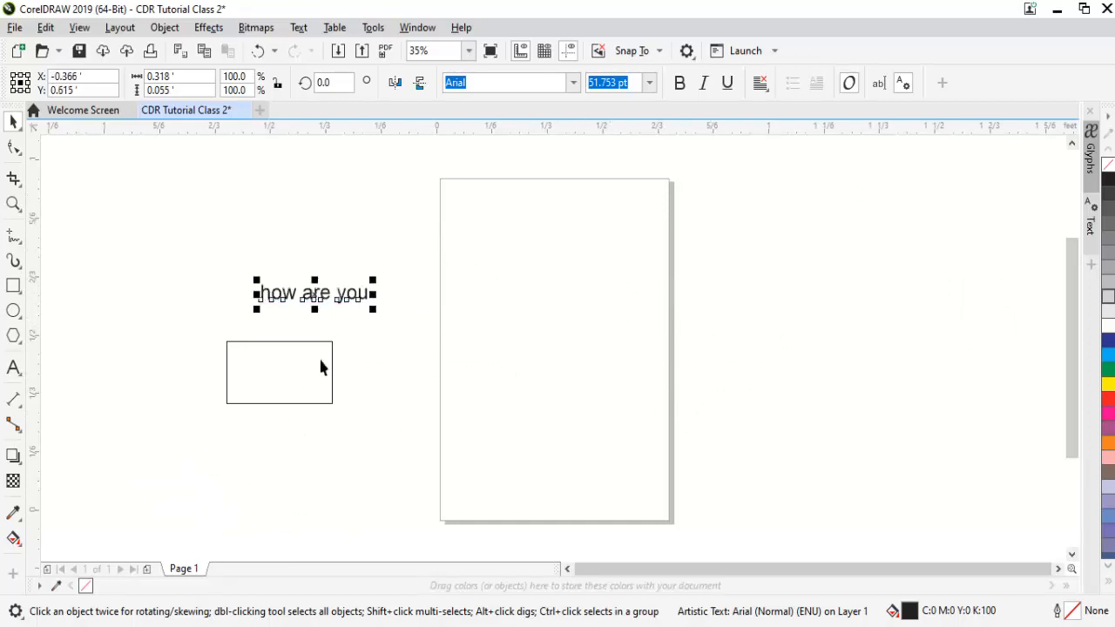
# - Move the rectangle above the text, switching to the Freehand Pick tool for the final placement
pyautogui.click(309, 369)
pyautogui.moveTo(318, 381); pyautogui.dragTo(402, 261)
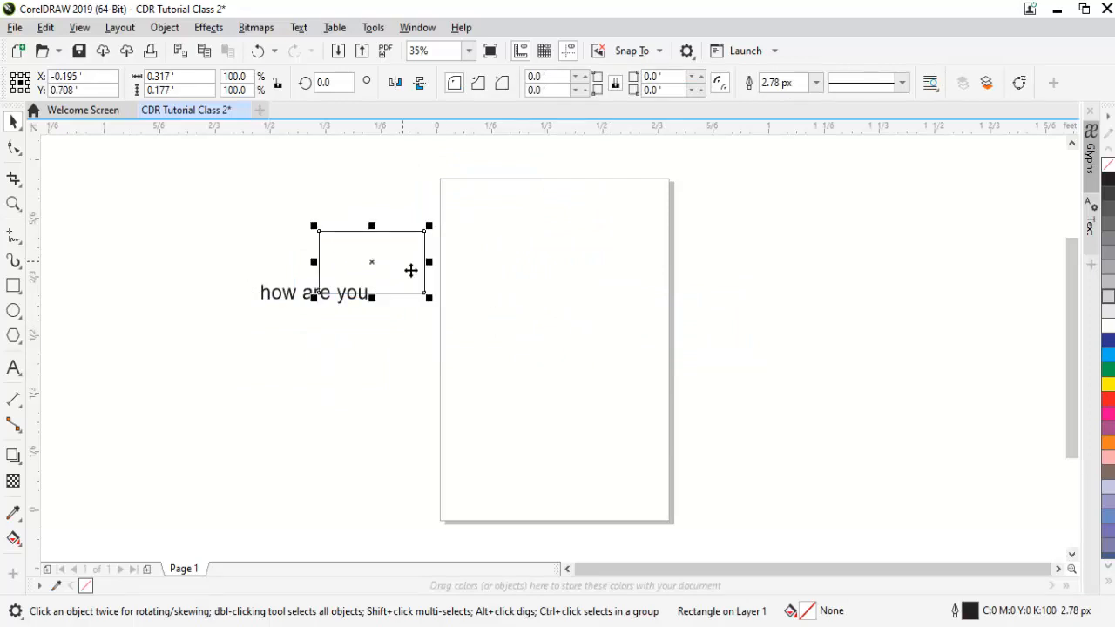
pyautogui.click(22, 131)
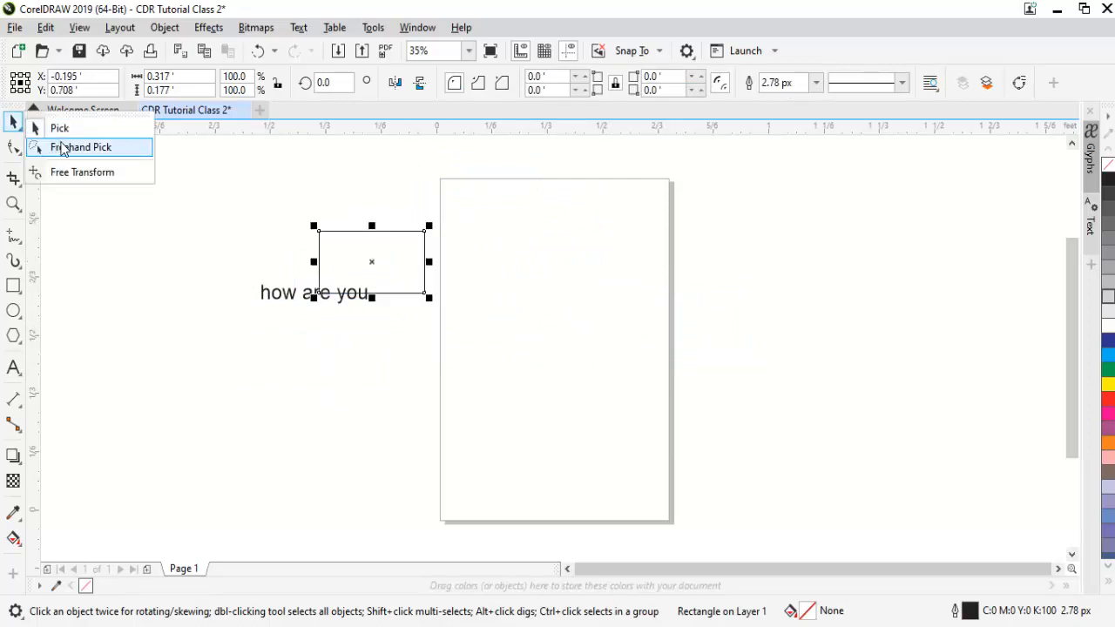
pyautogui.click(64, 147)
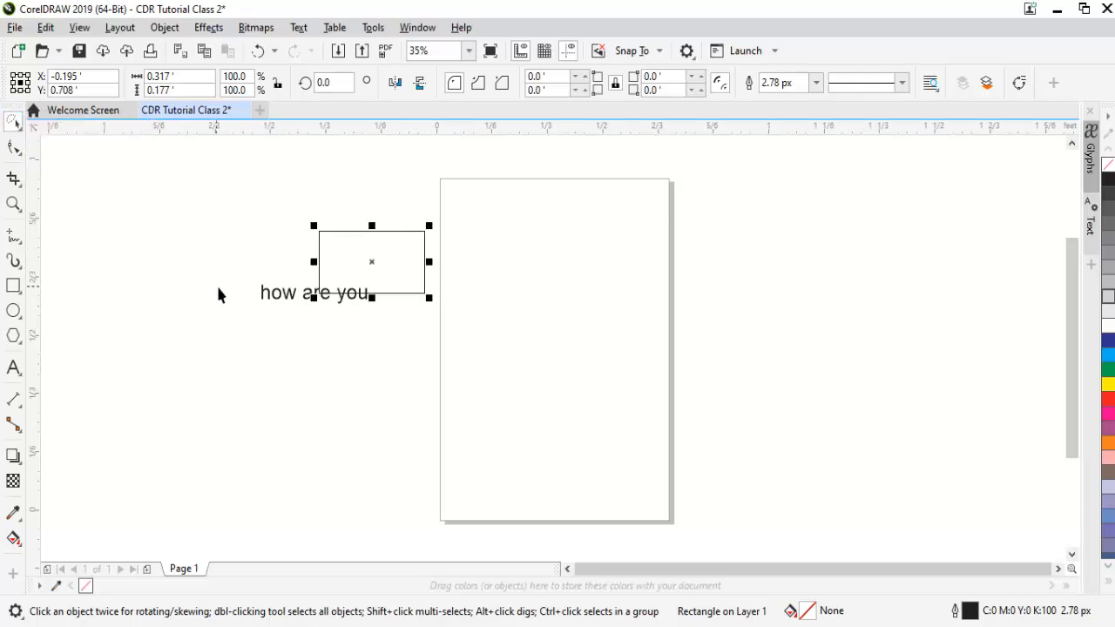
pyautogui.moveTo(391, 276); pyautogui.dragTo(362, 254)
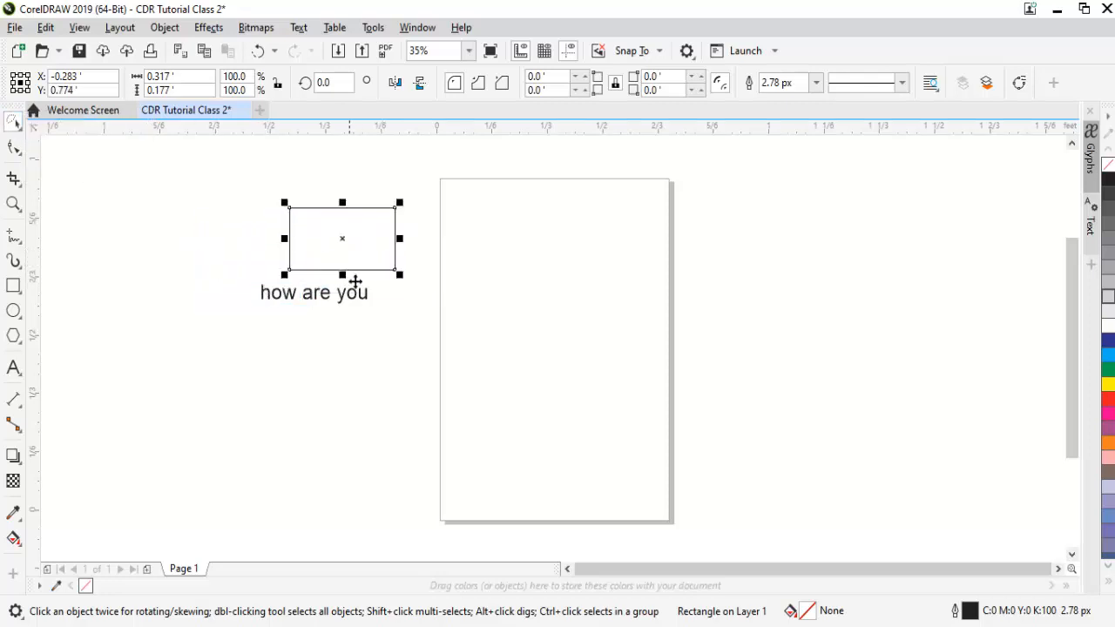
# - Select and deselect the text with Freehand Pick and trace freehand selection loops on the empty canvas
pyautogui.click(347, 293)
pyautogui.click(346, 295)
pyautogui.click(378, 404)
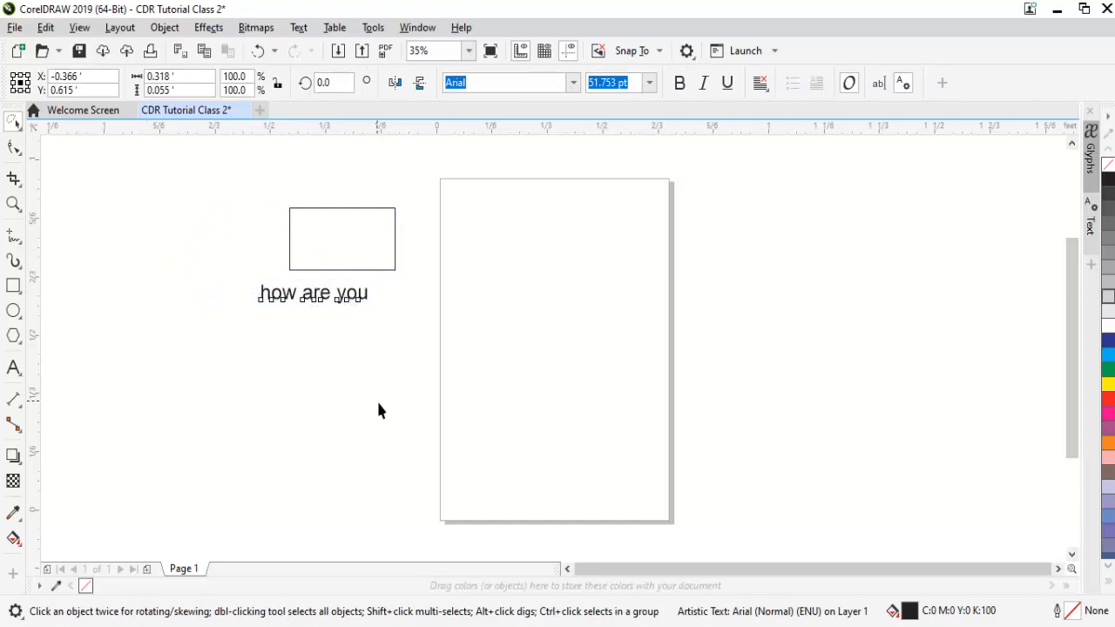
pyautogui.moveTo(378, 404); pyautogui.dragTo(436, 402)
pyautogui.moveTo(418, 359)
pyautogui.mouseDown()
pyautogui.moveTo(341, 398)
pyautogui.moveTo(316, 426)
pyautogui.moveTo(434, 451)
pyautogui.mouseUp()
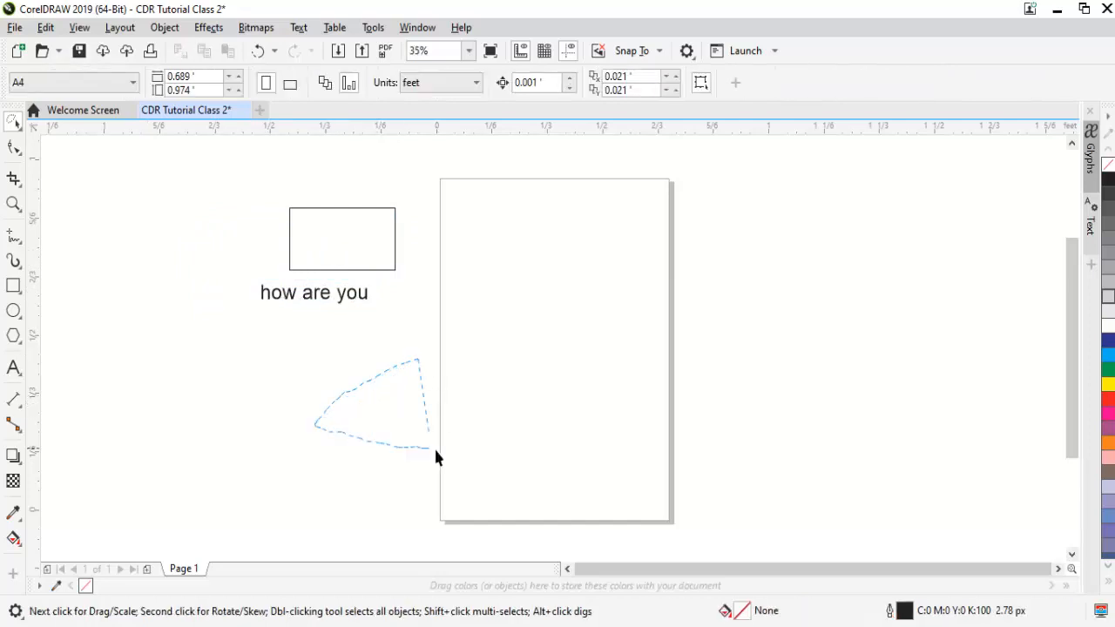
pyautogui.moveTo(523, 454); pyautogui.dragTo(522, 455)
pyautogui.moveTo(168, 173)
pyautogui.mouseDown()
pyautogui.moveTo(346, 224)
pyautogui.moveTo(325, 286)
pyautogui.moveTo(278, 339)
pyautogui.moveTo(251, 340)
pyautogui.mouseUp()
pyautogui.moveTo(216, 256)
pyautogui.mouseDown()
pyautogui.moveTo(318, 297)
pyautogui.moveTo(340, 336)
pyautogui.moveTo(306, 375)
pyautogui.moveTo(263, 386)
pyautogui.mouseUp()
# - Switch to the Free Transform tool, return to the Freehand Pick tool and select the rectangle
pyautogui.click(18, 124)
pyautogui.click(78, 174)
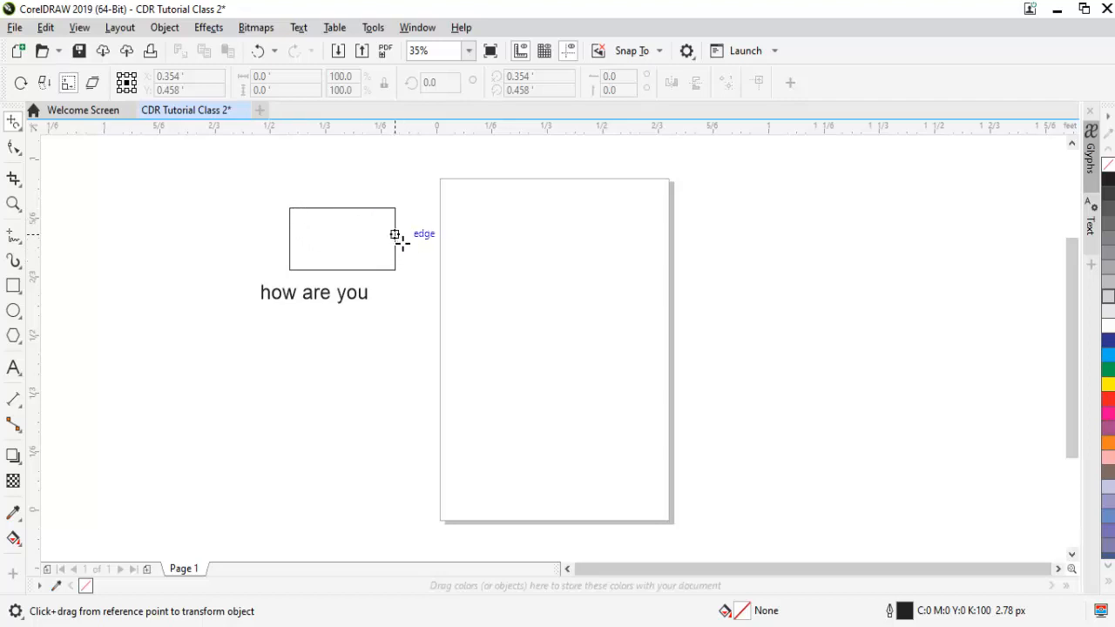
pyautogui.press('space')
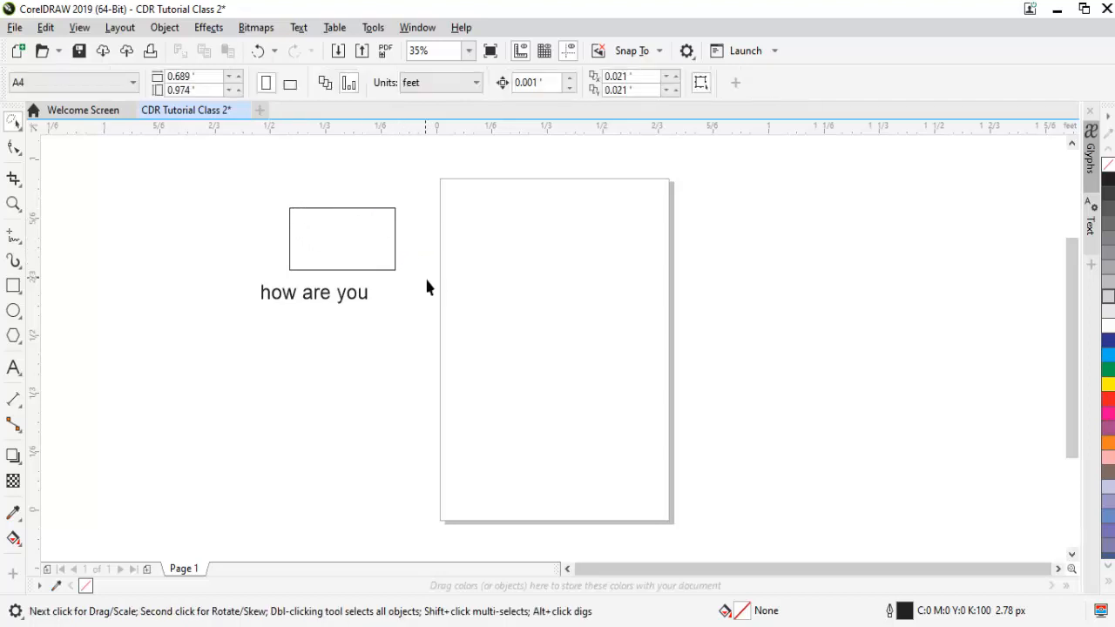
pyautogui.click(397, 255)
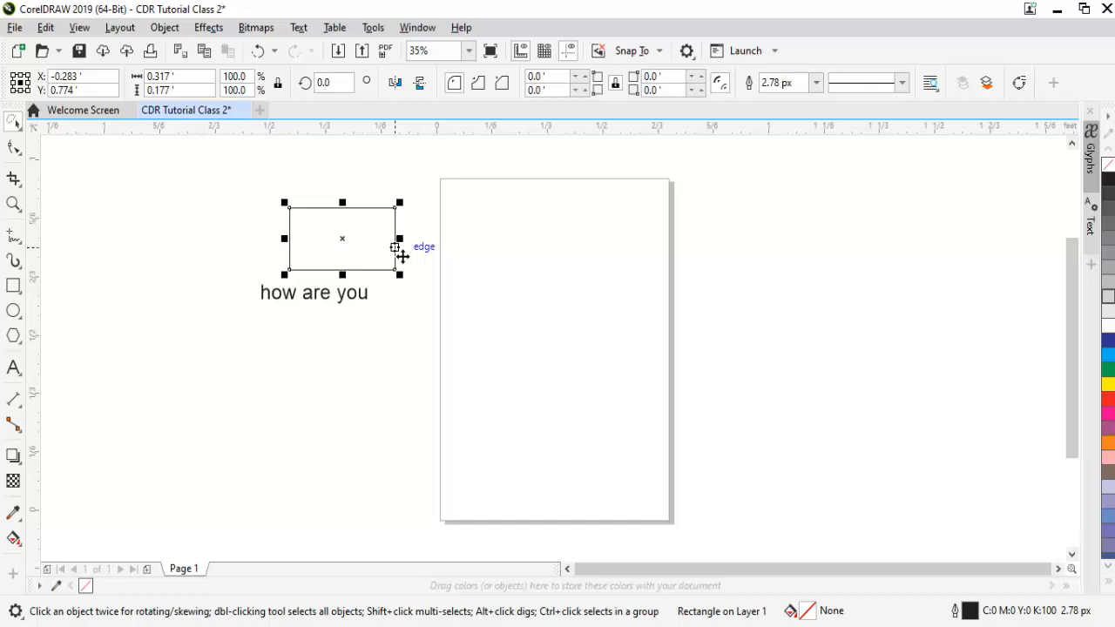
# - Convert the rectangle to curves, move it slightly toward the page and deselect it
pyautogui.hotkey('ctrl', 'q')
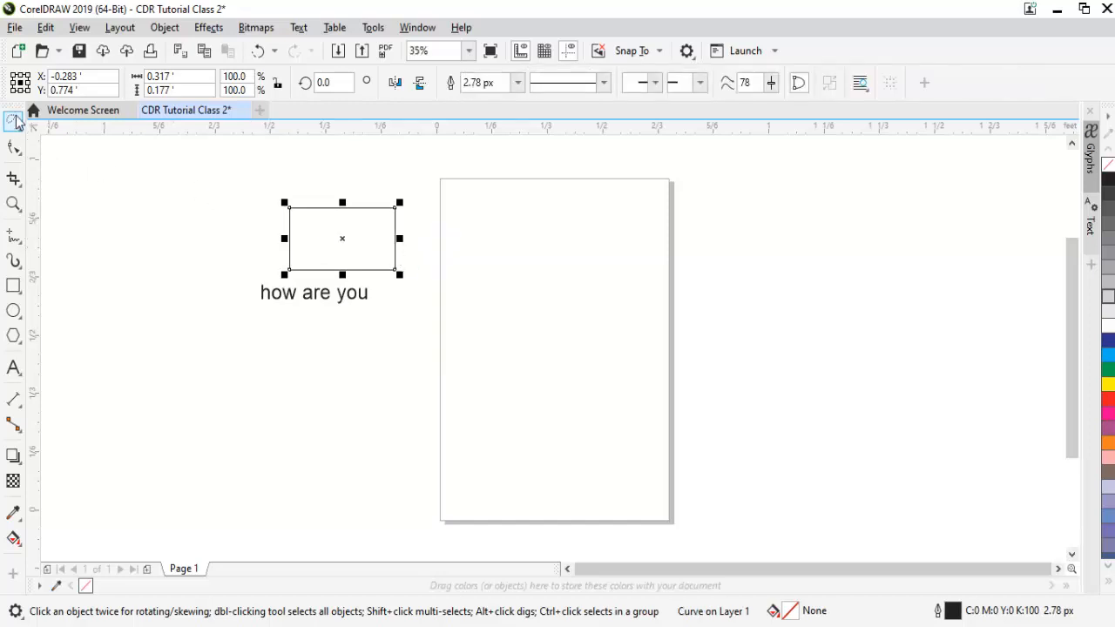
pyautogui.moveTo(401, 234); pyautogui.dragTo(431, 238)
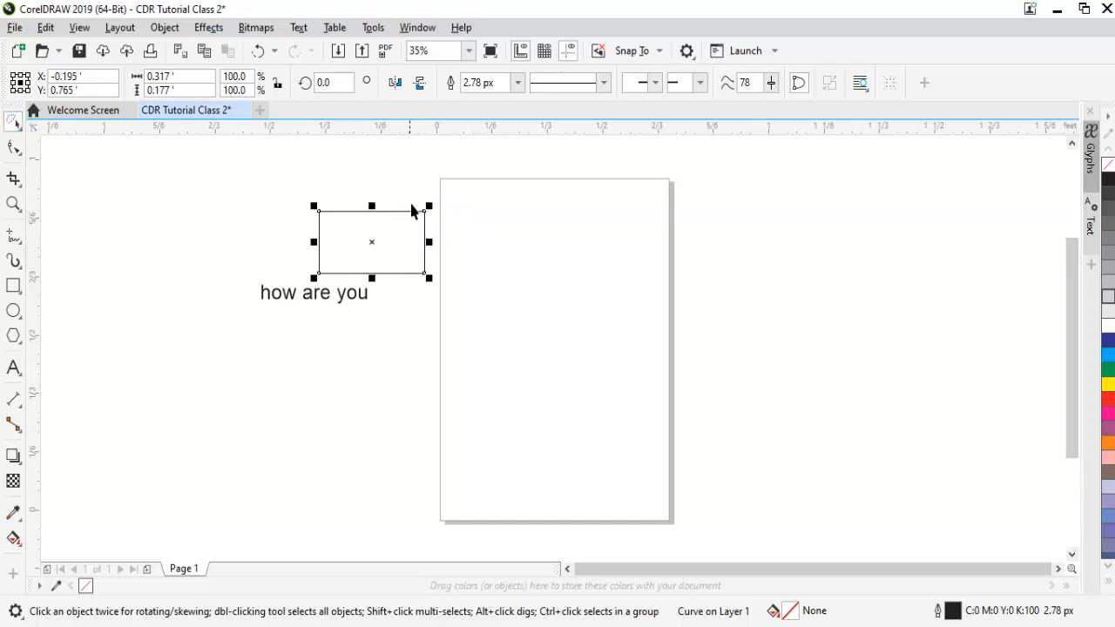
pyautogui.moveTo(407, 194)
pyautogui.mouseDown()
pyautogui.moveTo(440, 220)
pyautogui.moveTo(420, 245)
pyautogui.mouseUp()
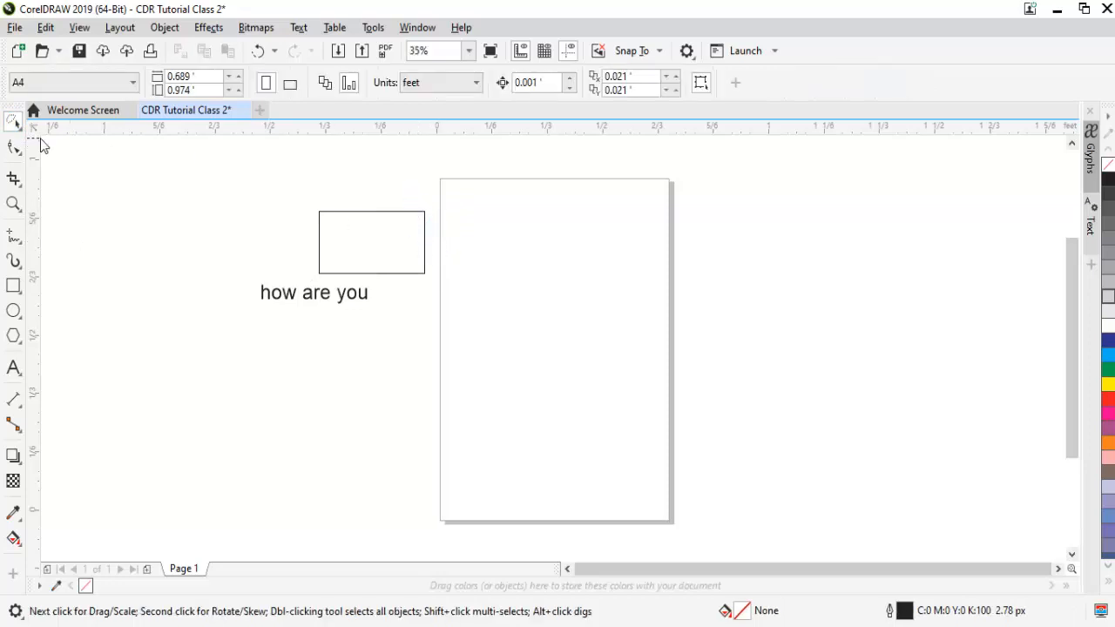
# - Scale and flip the converted rectangle onto the page with Free Transform, stretching it downward and across
pyautogui.click(18, 126)
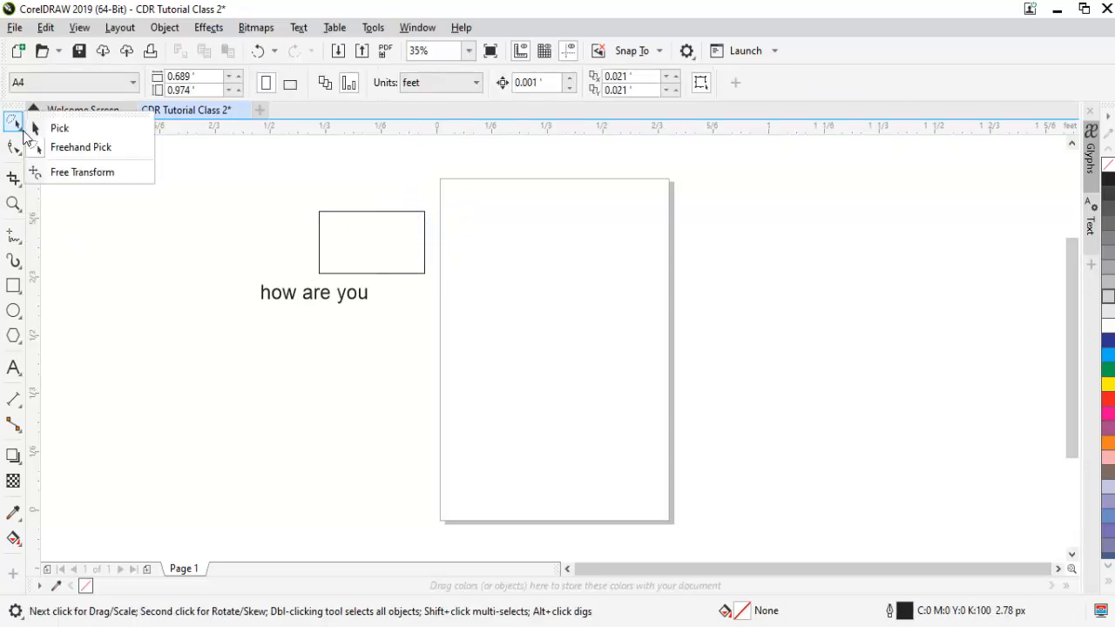
pyautogui.click(80, 172)
pyautogui.moveTo(435, 256); pyautogui.dragTo(388, 252)
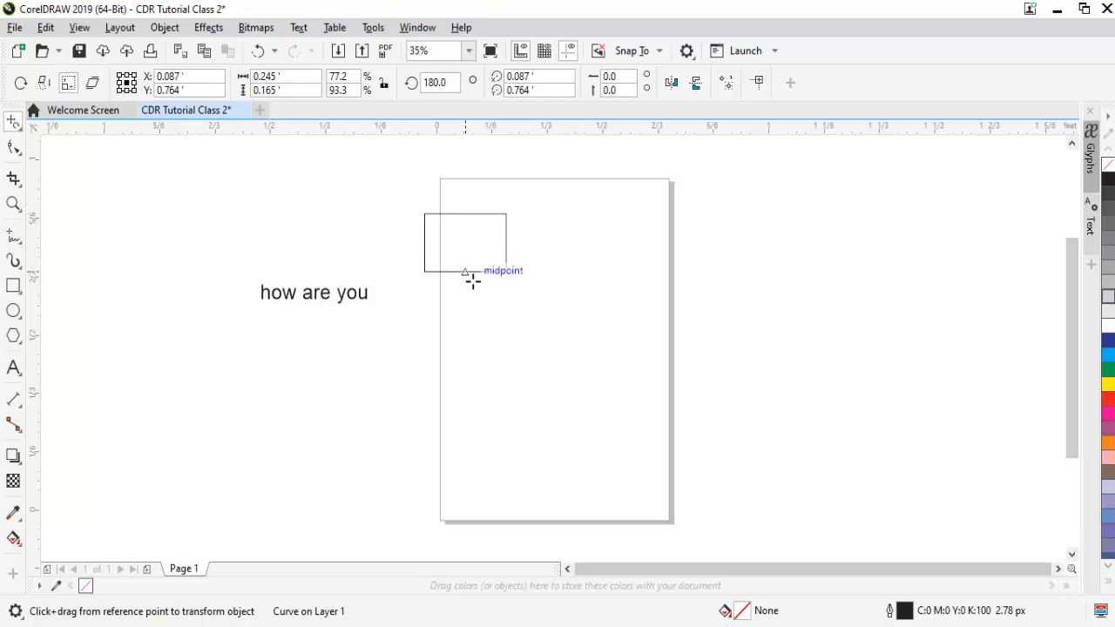
pyautogui.moveTo(472, 280); pyautogui.dragTo(480, 401)
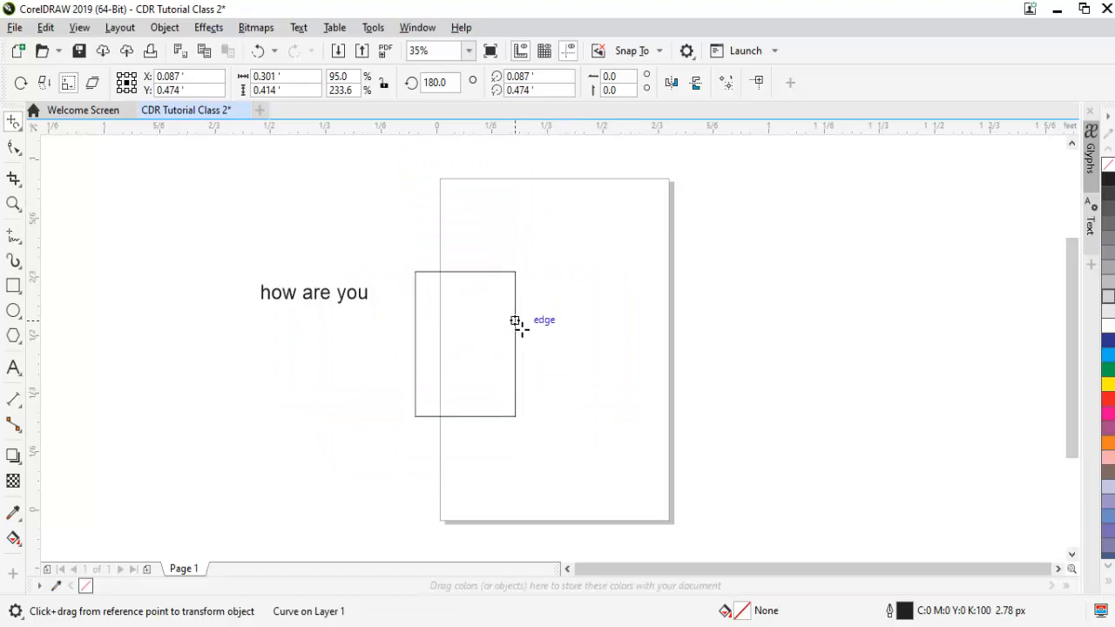
pyautogui.moveTo(515, 321); pyautogui.dragTo(421, 331)
# - Undo the free transformations, the move and the conversion to curves of the rectangle
pyautogui.hotkey('ctrl', 'z')
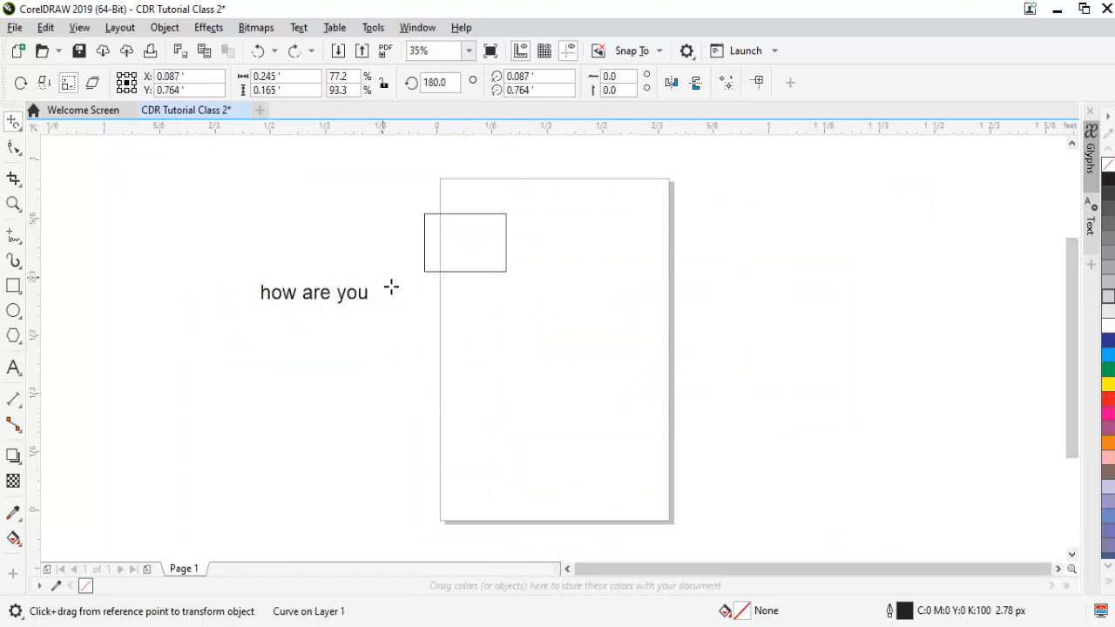
pyautogui.hotkey('ctrl', 'z')
pyautogui.hotkey('ctrl', 'z')
pyautogui.hotkey('ctrl', 'z')
pyautogui.hotkey('ctrl', 'z')
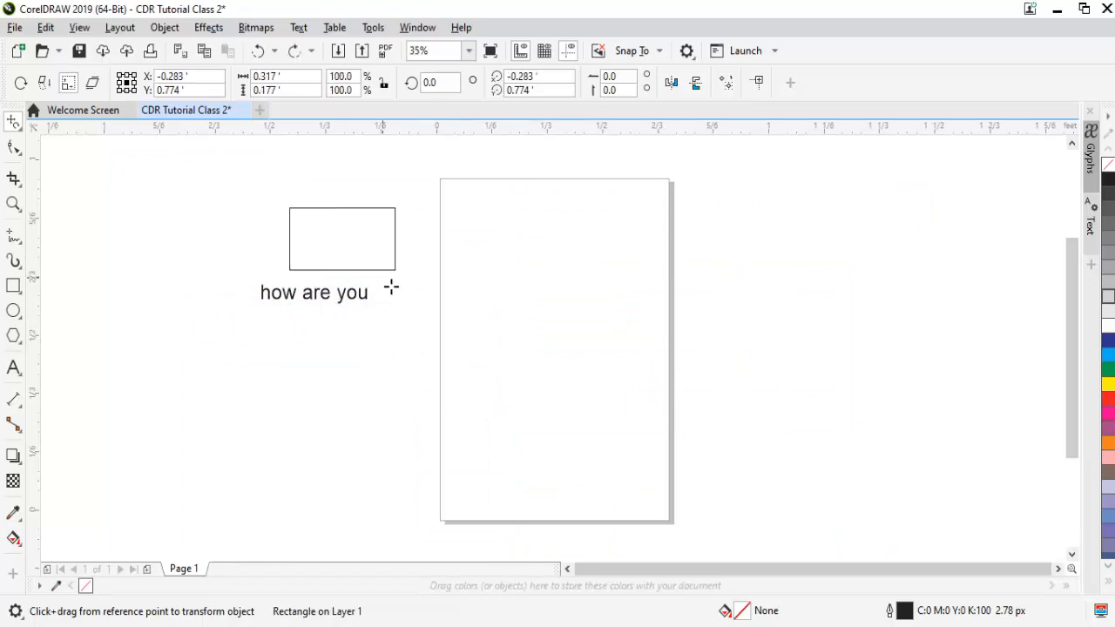
# - Leave Free Transform and switch from the Freehand Pick tool to the Pick tool
pyautogui.press('space')
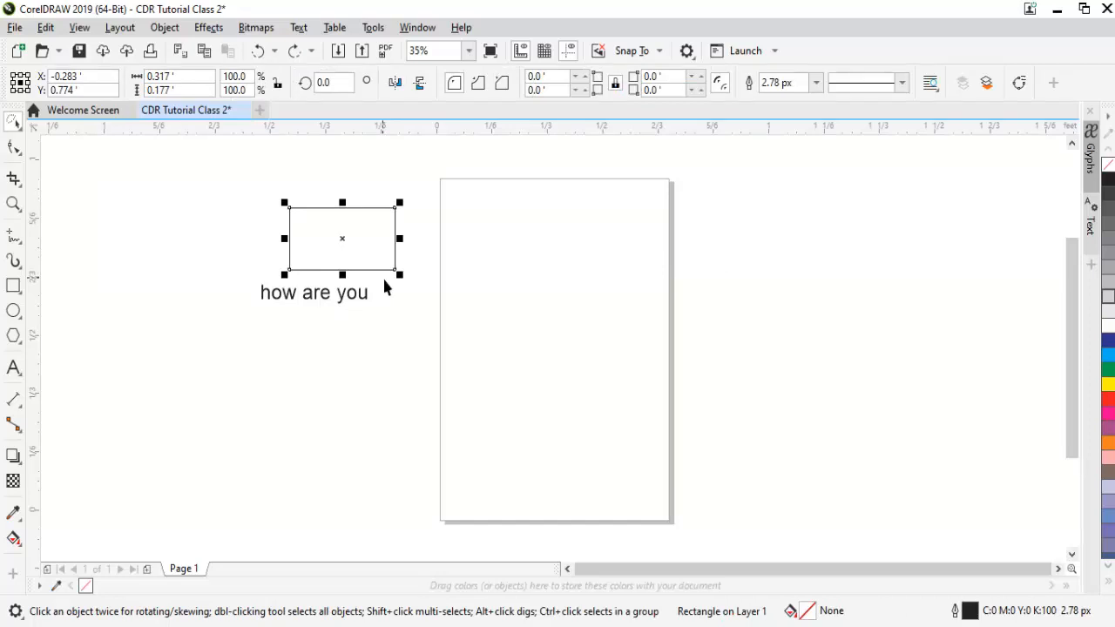
pyautogui.click(19, 130)
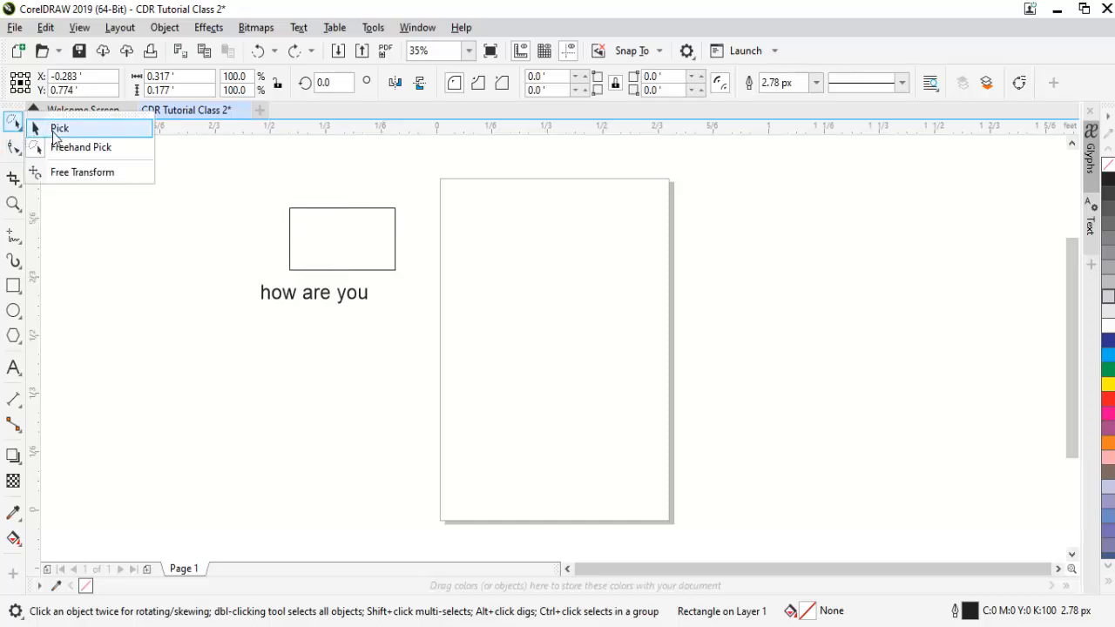
pyautogui.click(39, 128)
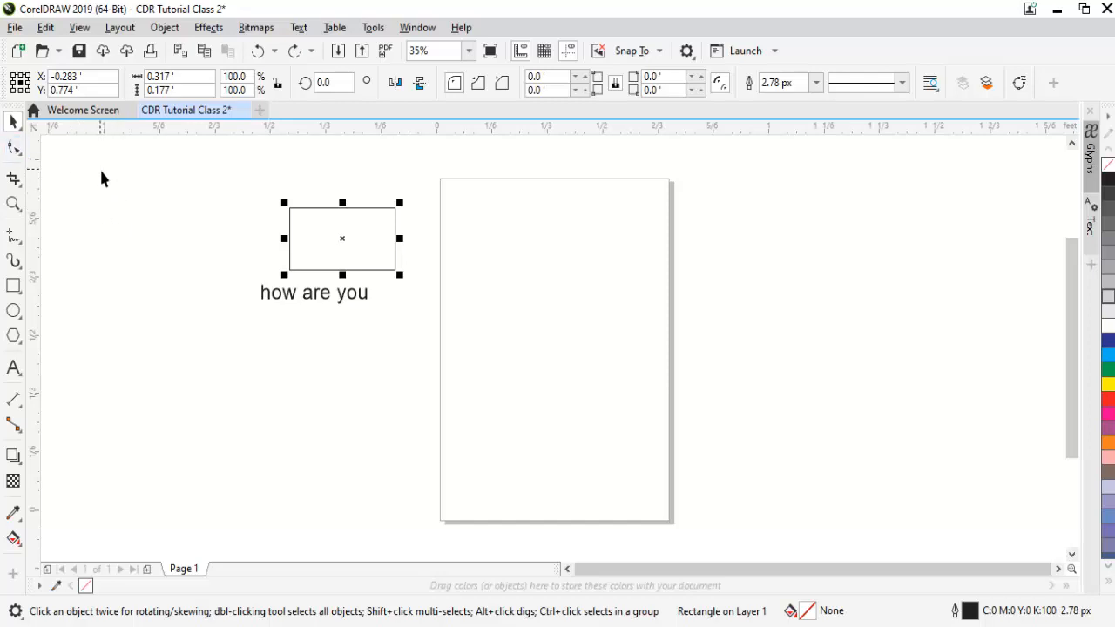
# - View the drawing in full-screen preview, and try the Shape tool on the rectangle before returning to the Pick tool
pyautogui.press('F9')
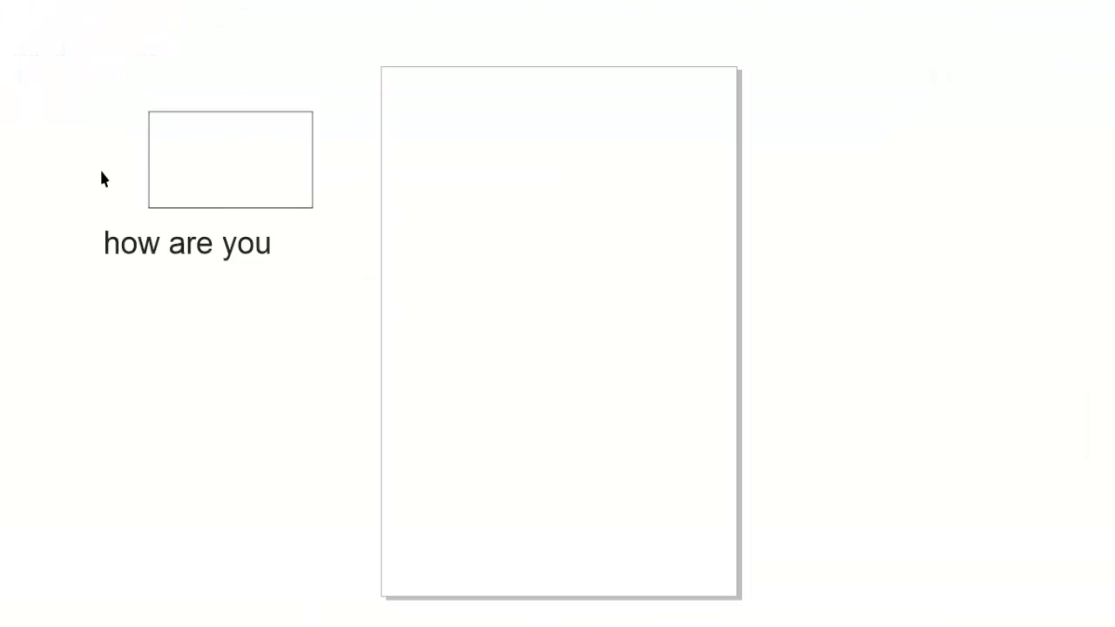
pyautogui.press('F9')
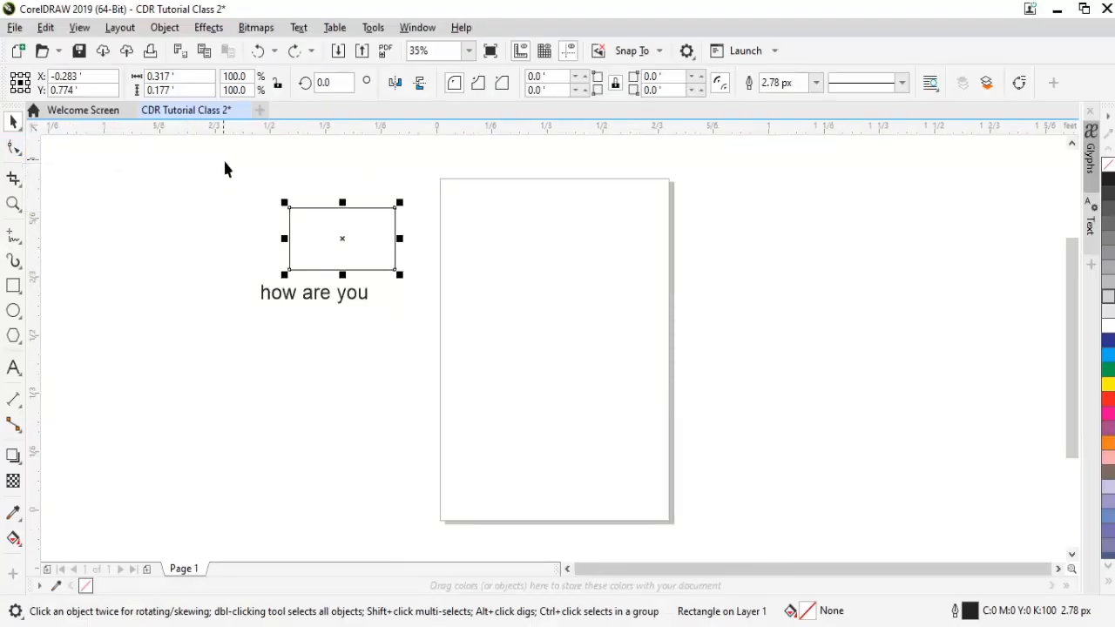
pyautogui.press('F10')
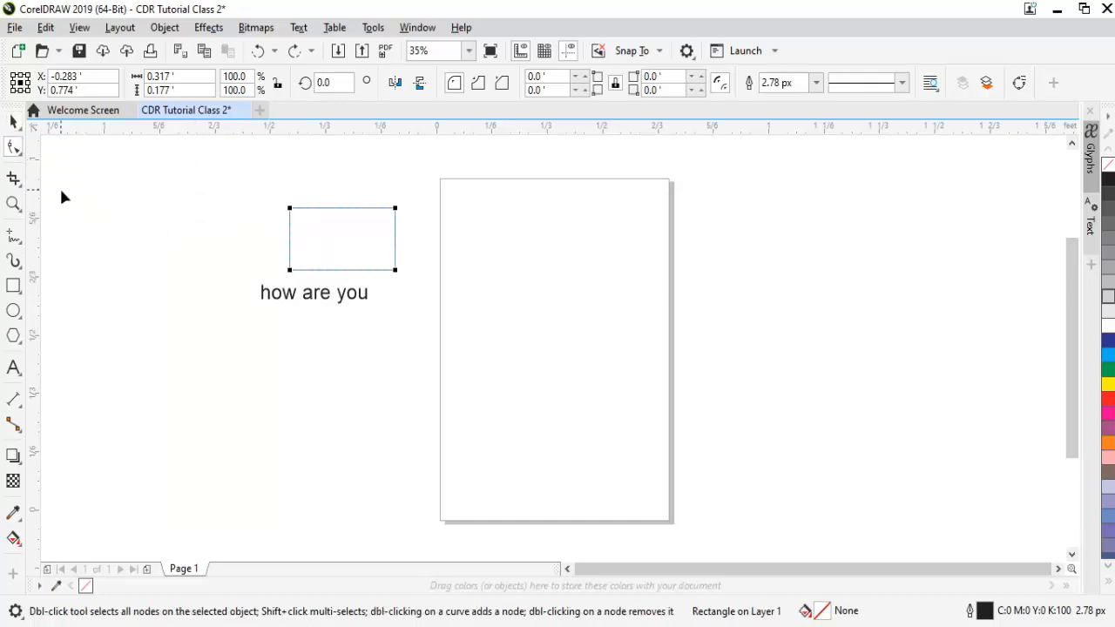
pyautogui.click(14, 123)
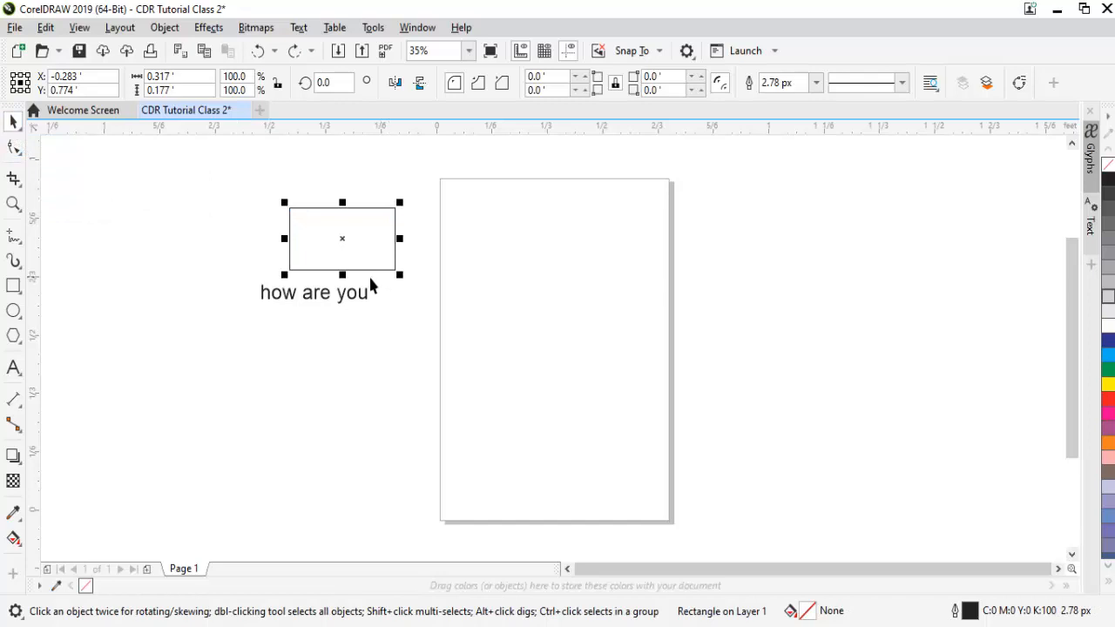
# - Replace the rectangle with a square of about 0.281' per side and move it to the left of the "how are you" text
pyautogui.press('Delete')
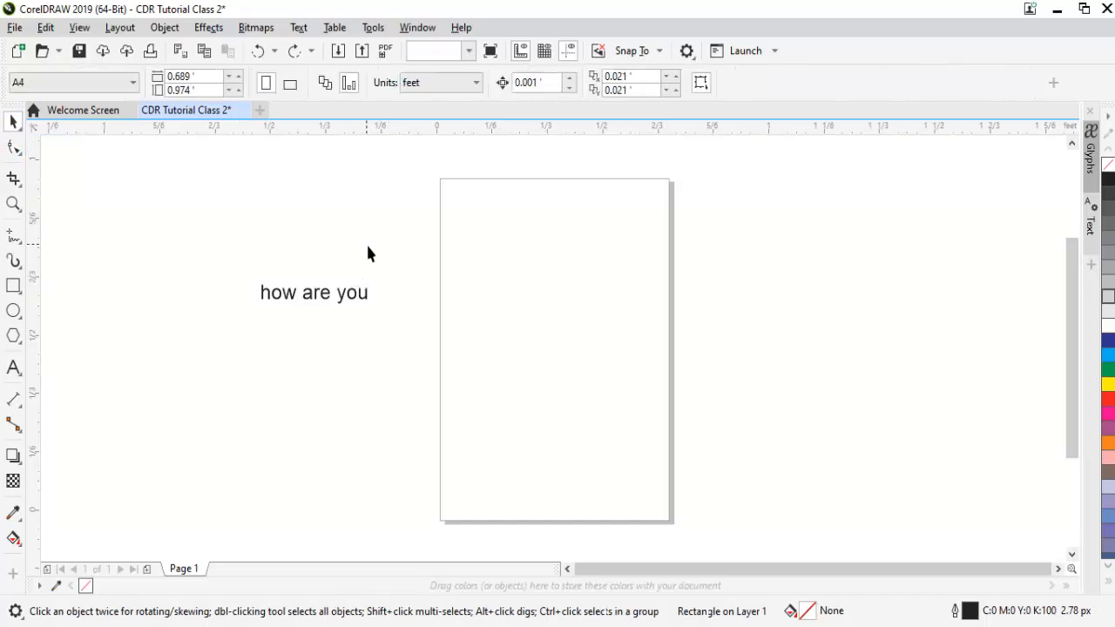
pyautogui.click(15, 291)
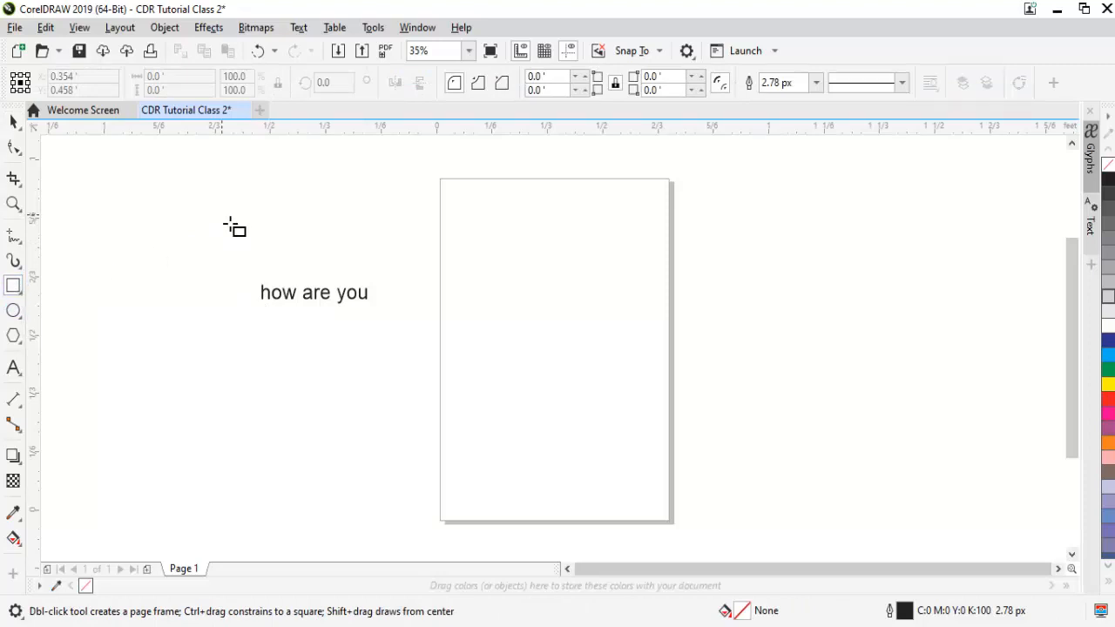
pyautogui.moveTo(238, 225); pyautogui.dragTo(335, 307)
pyautogui.press('space')
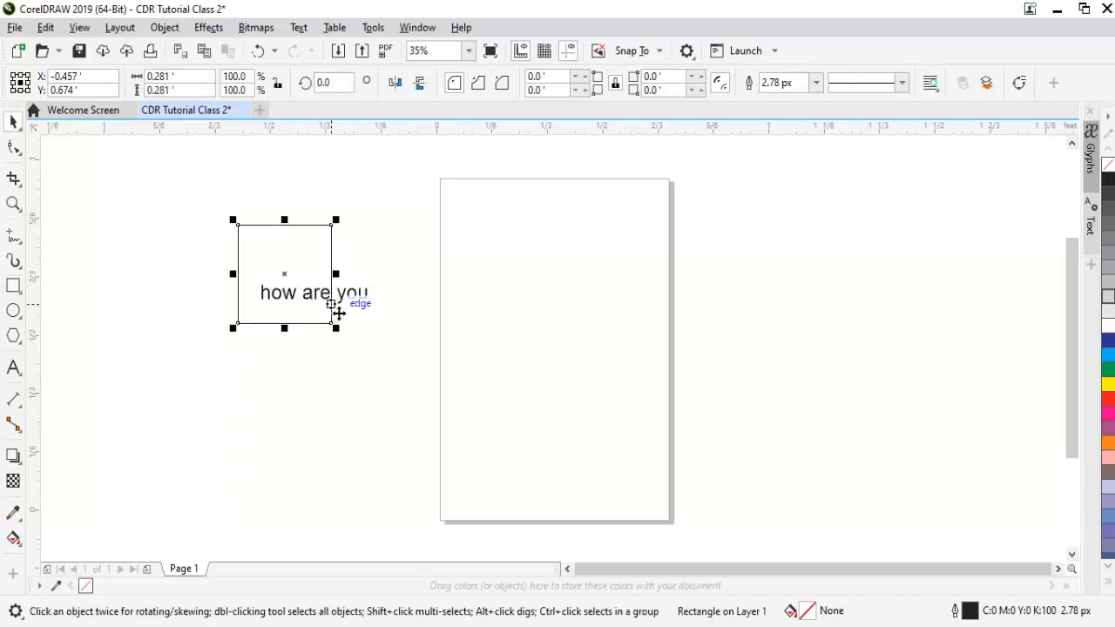
pyautogui.moveTo(301, 246); pyautogui.dragTo(229, 231)
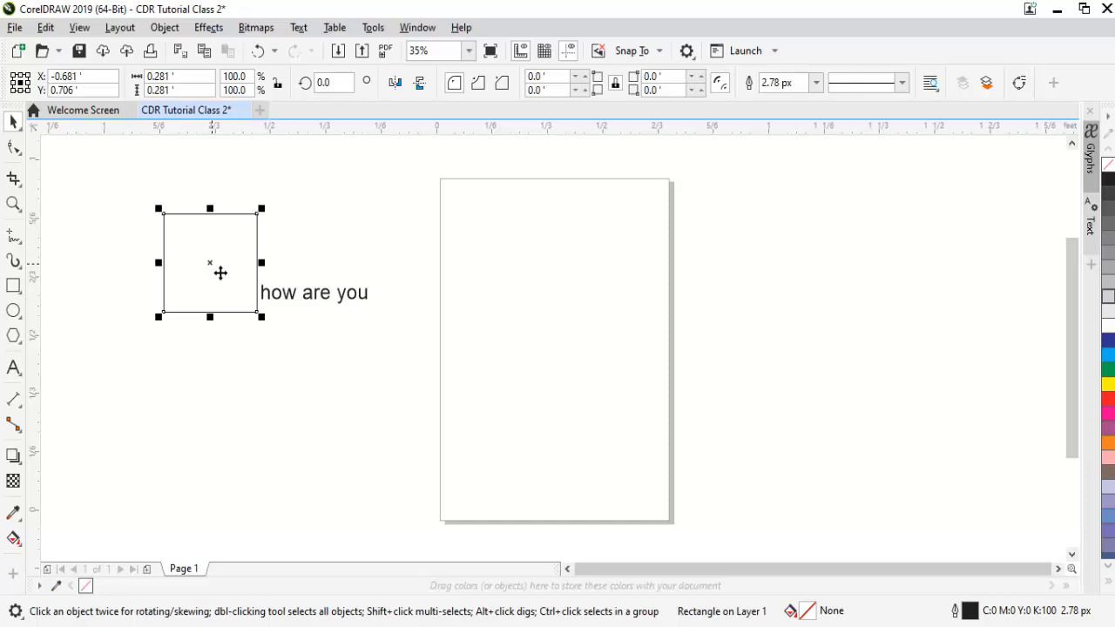
# - Add the artistic text "Cntrl + Q" below the square and enlarge it to about 61 pt
pyautogui.click(13, 367)
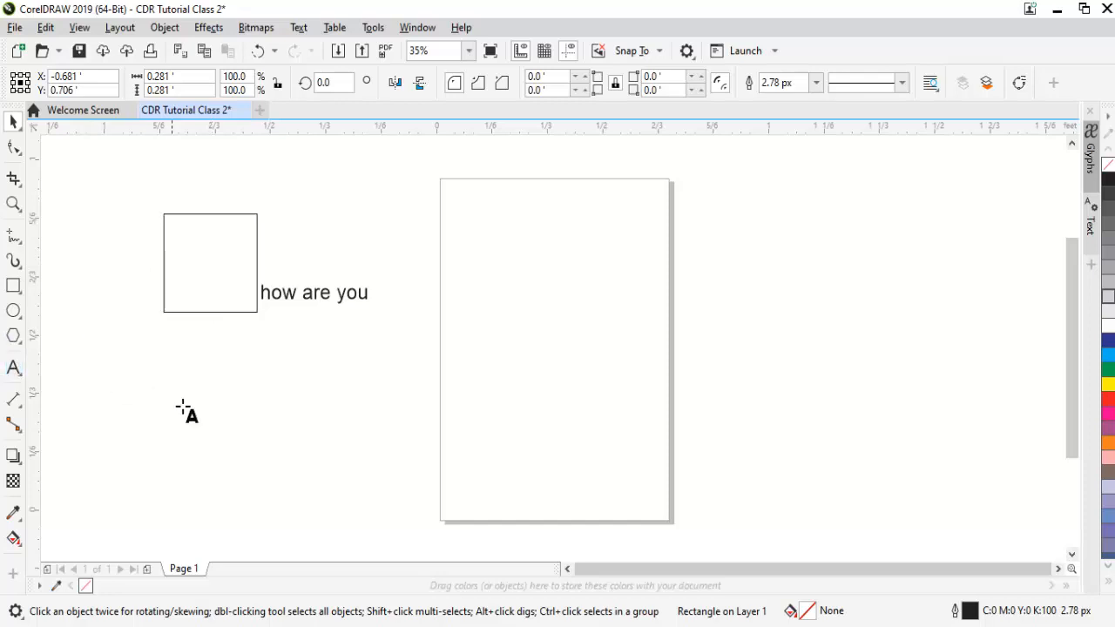
pyautogui.click(181, 405)
pyautogui.write('Cnt')
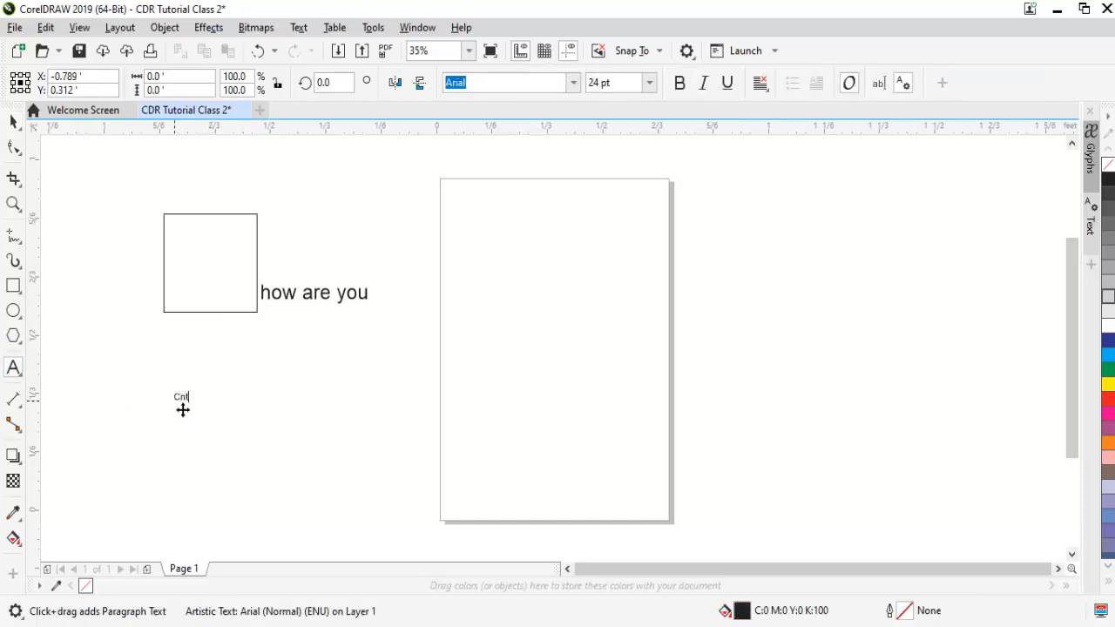
pyautogui.write('rl+ Q')
pyautogui.click(13, 123)
pyautogui.moveTo(217, 389); pyautogui.dragTo(281, 371)
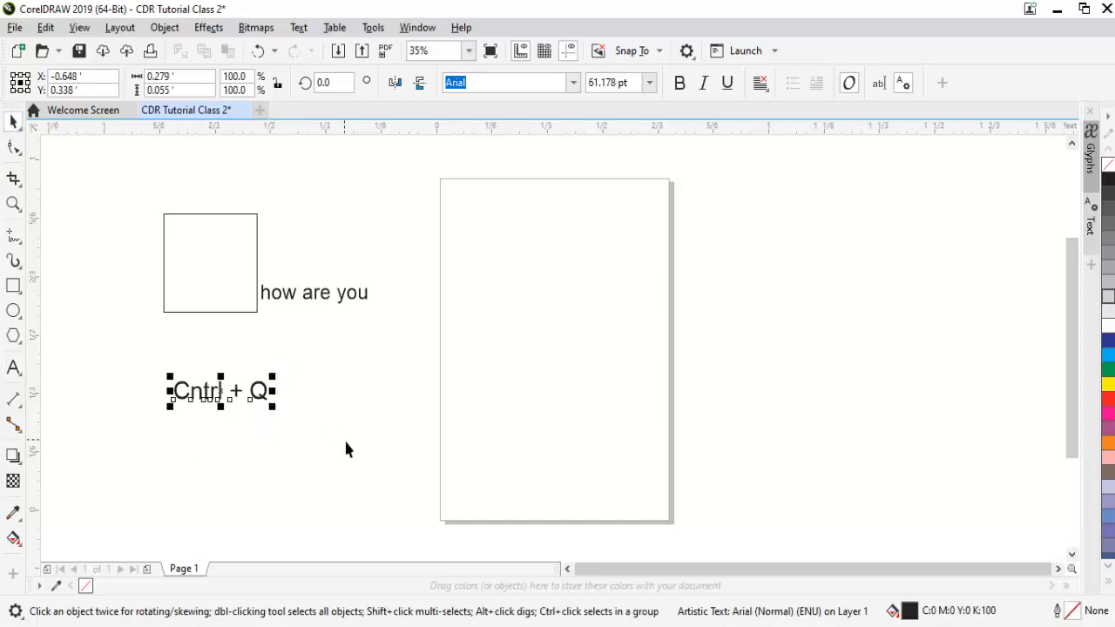
# - Convert the square to curves and deselect it
pyautogui.click(205, 247)
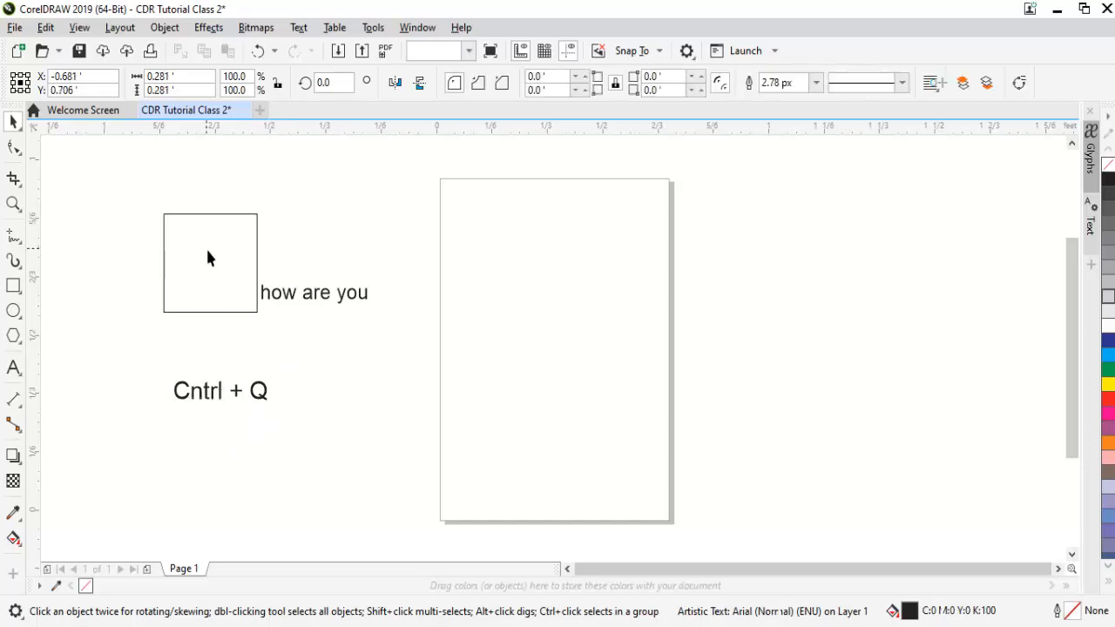
pyautogui.click(214, 259)
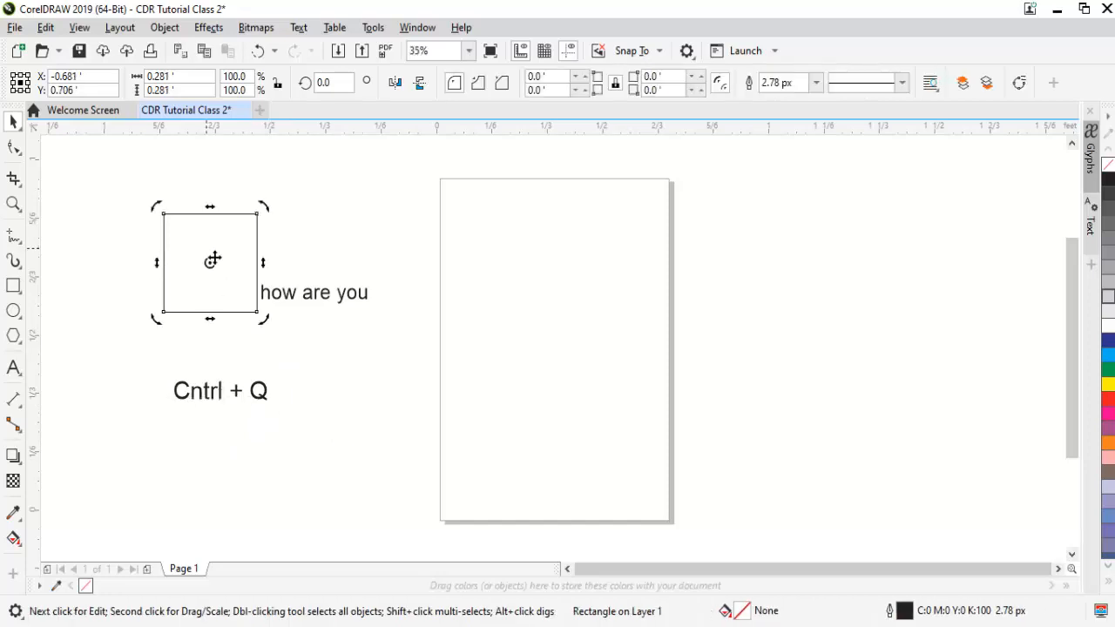
pyautogui.hotkey('ctrl', 'q')
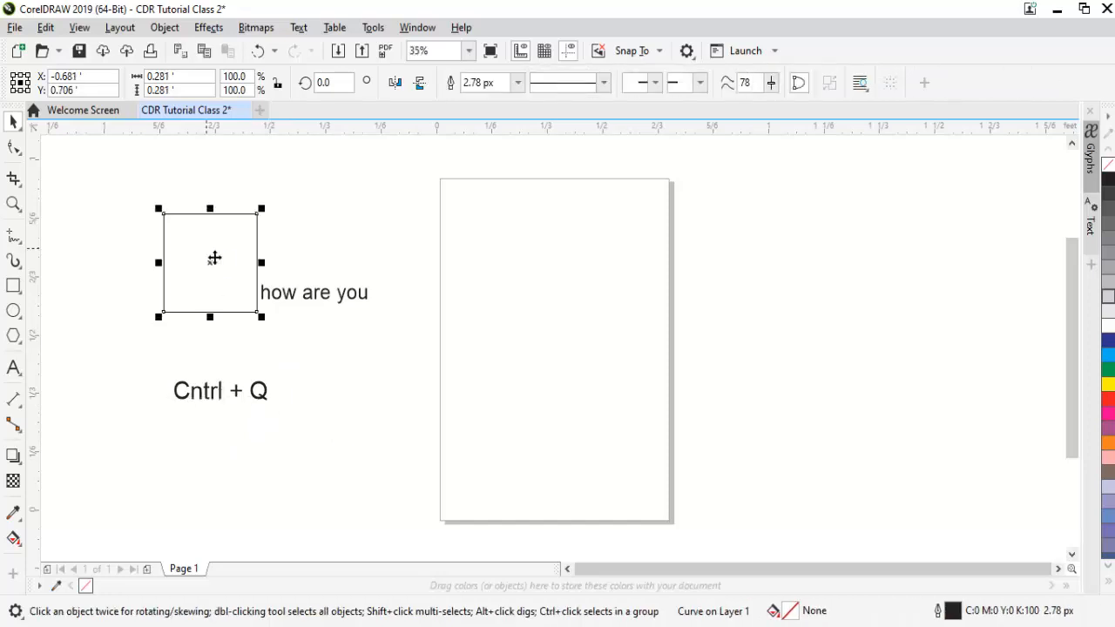
pyautogui.click(299, 241)
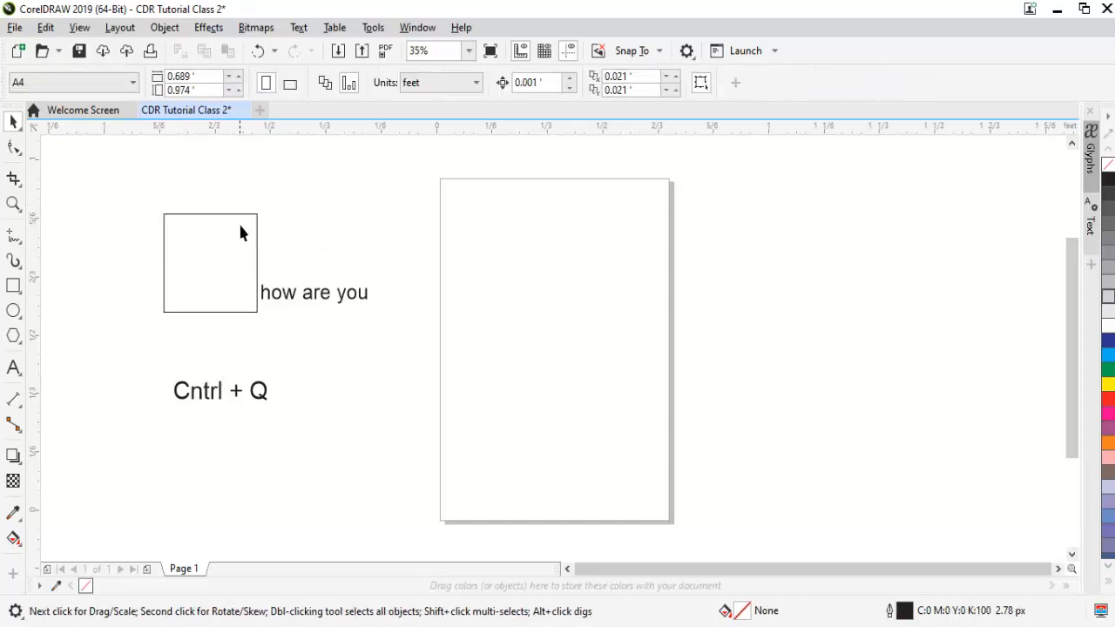
# - Pull the upper-right and lower-right corner nodes of the converted square outward with the Shape tool
pyautogui.click(193, 252)
pyautogui.click(14, 148)
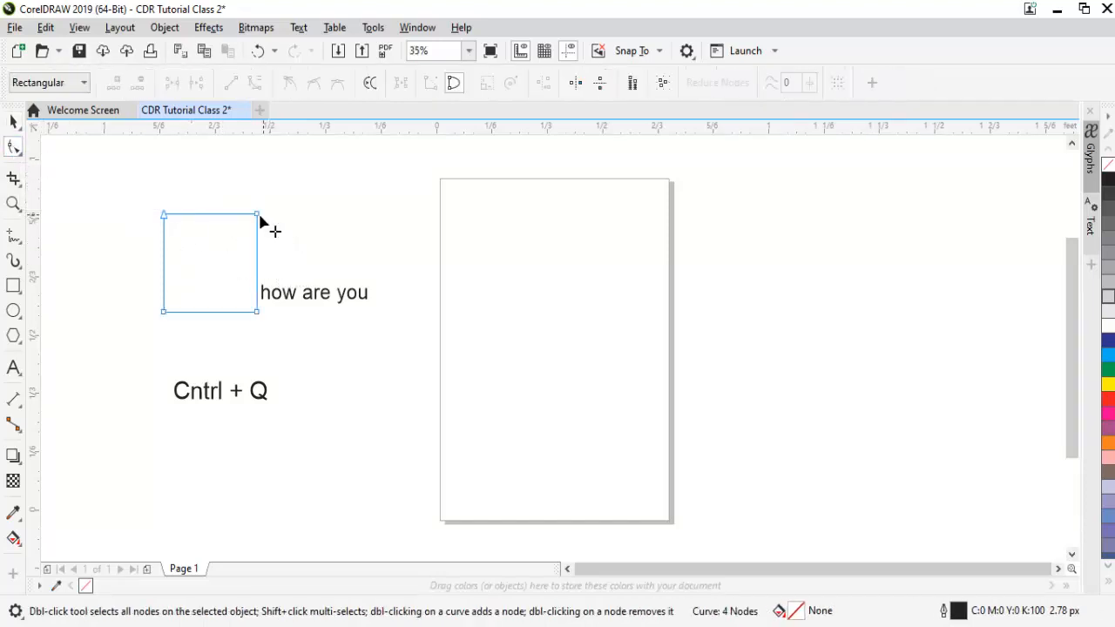
pyautogui.moveTo(257, 214); pyautogui.dragTo(324, 175)
pyautogui.moveTo(258, 312); pyautogui.dragTo(307, 339)
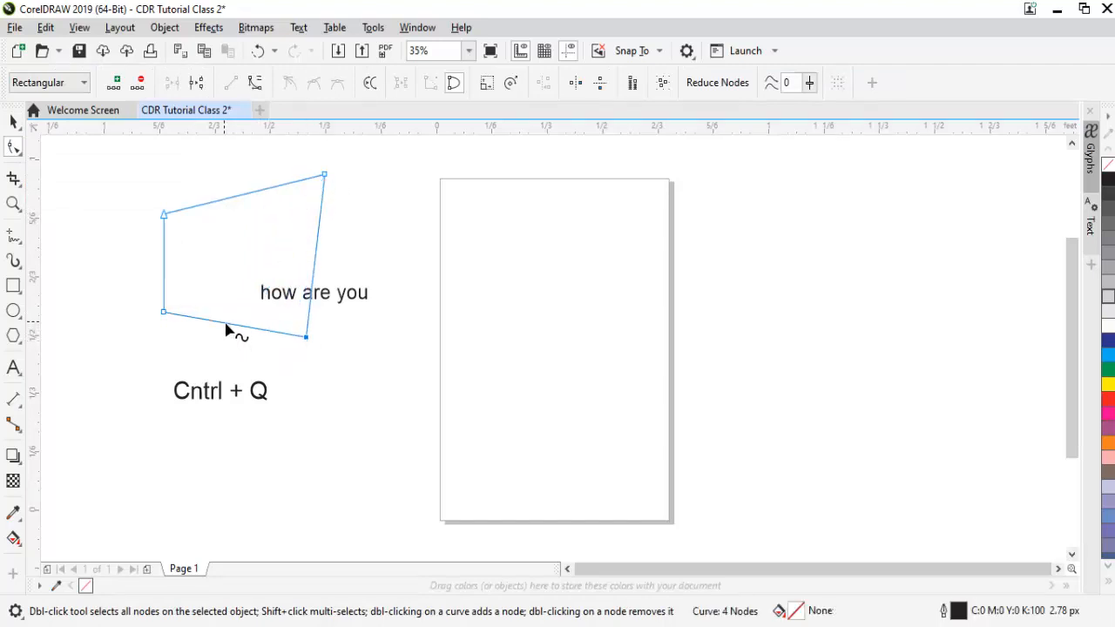
# - Add two nodes along the shape's lower edge, pull them downward, and reposition the lower-left and right-hand nodes
pyautogui.doubleClick(225, 325)
pyautogui.moveTo(225, 325); pyautogui.dragTo(137, 405)
pyautogui.moveTo(165, 312); pyautogui.dragTo(124, 282)
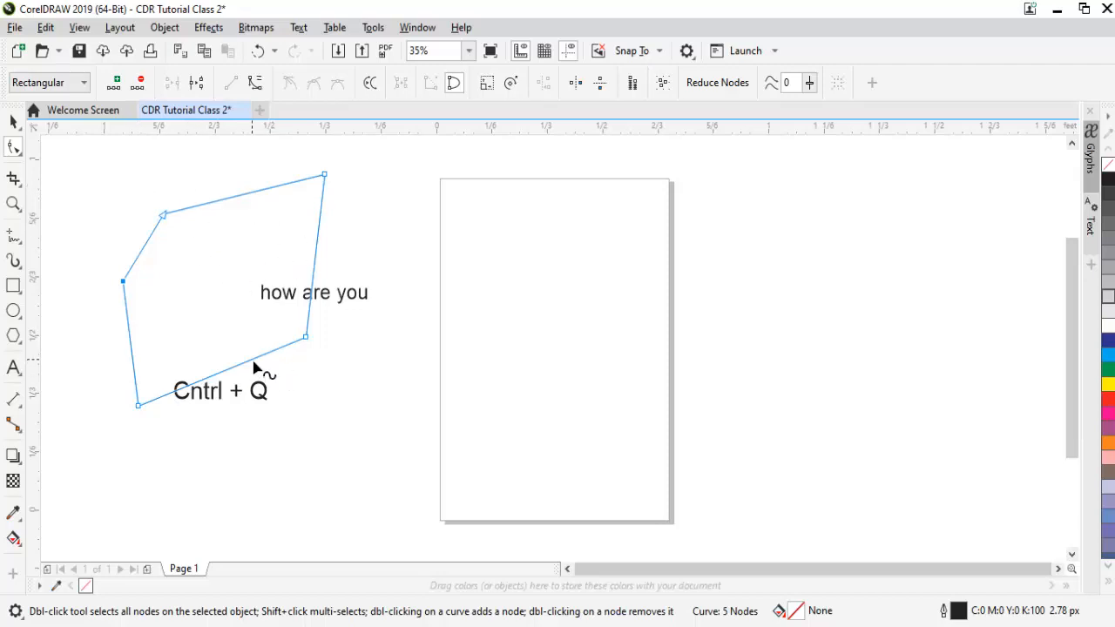
pyautogui.moveTo(292, 399); pyautogui.dragTo(328, 451)
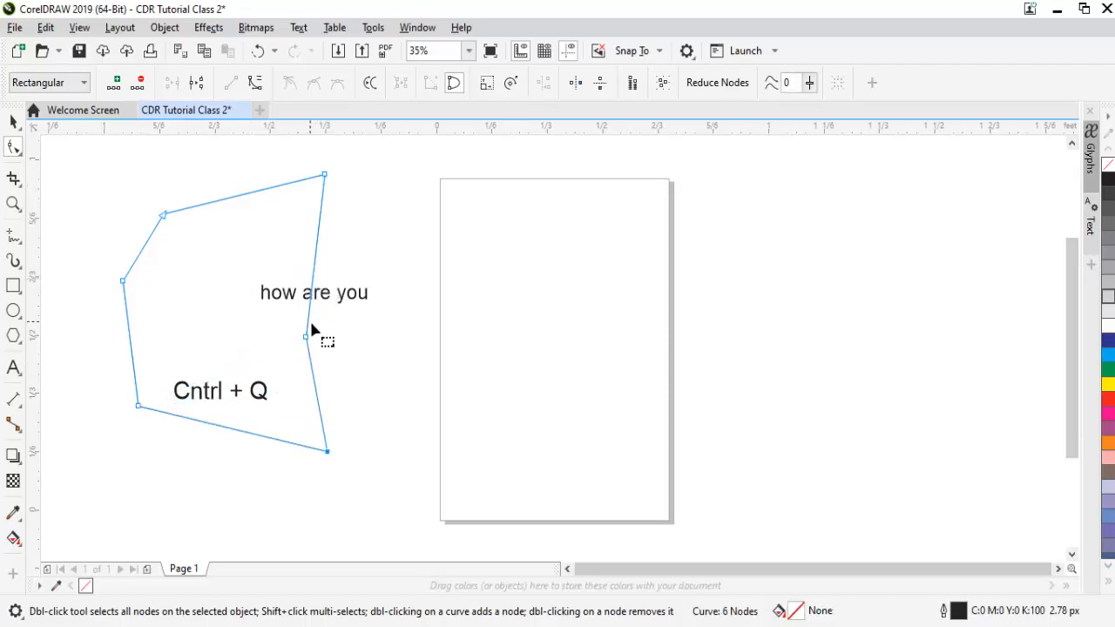
pyautogui.moveTo(308, 343); pyautogui.dragTo(257, 332)
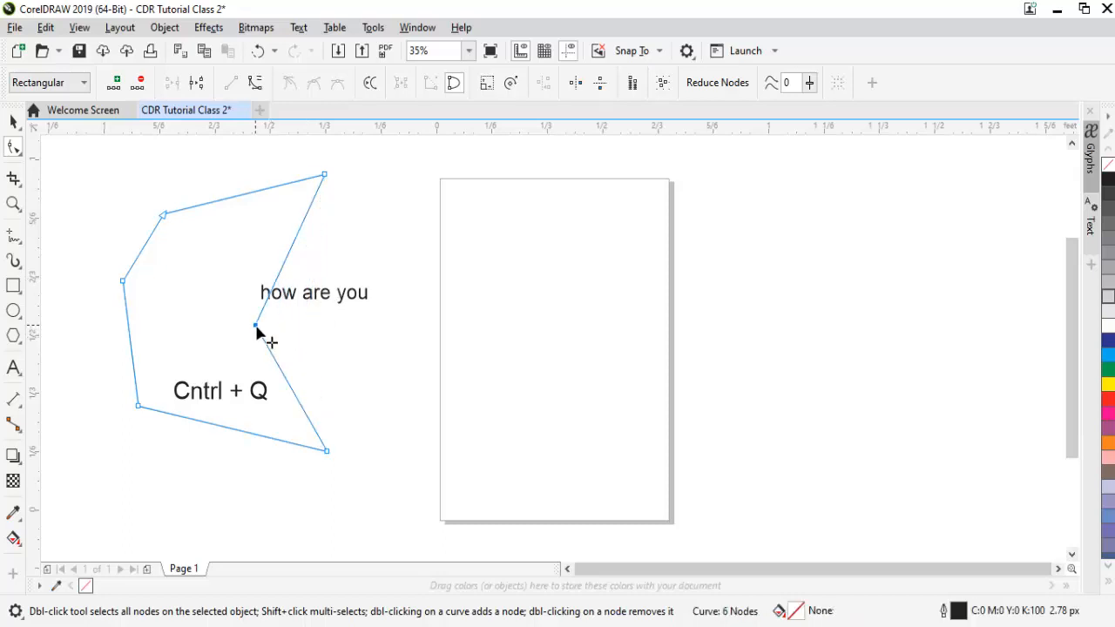
# - Switch to the Pick tool and undo all node edits on the square
pyautogui.press('space')
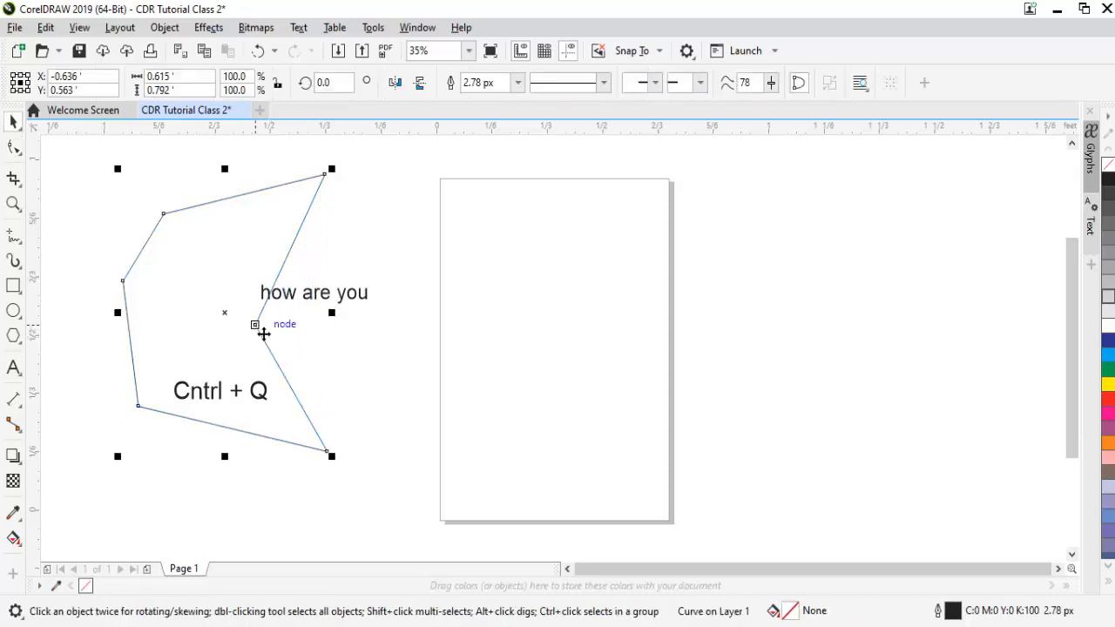
pyautogui.hotkey('ctrl', 'z')
pyautogui.hotkey('ctrl', 'z')
pyautogui.hotkey('ctrl', 'z')
pyautogui.hotkey('ctrl', 'z')
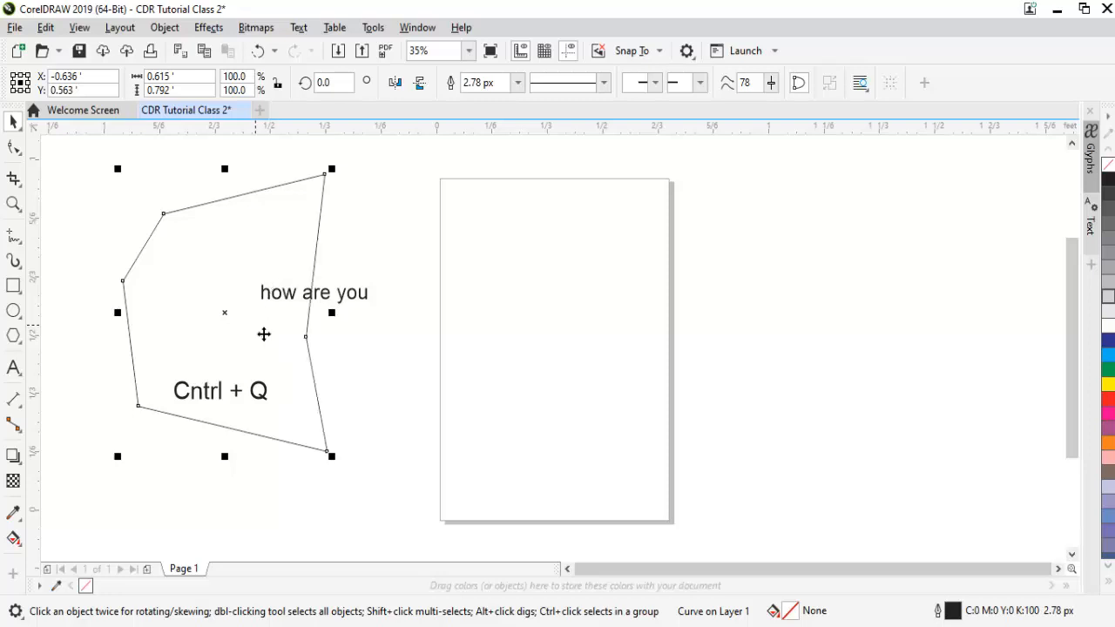
pyautogui.hotkey('ctrl', 'z')
pyautogui.hotkey('ctrl', 'z')
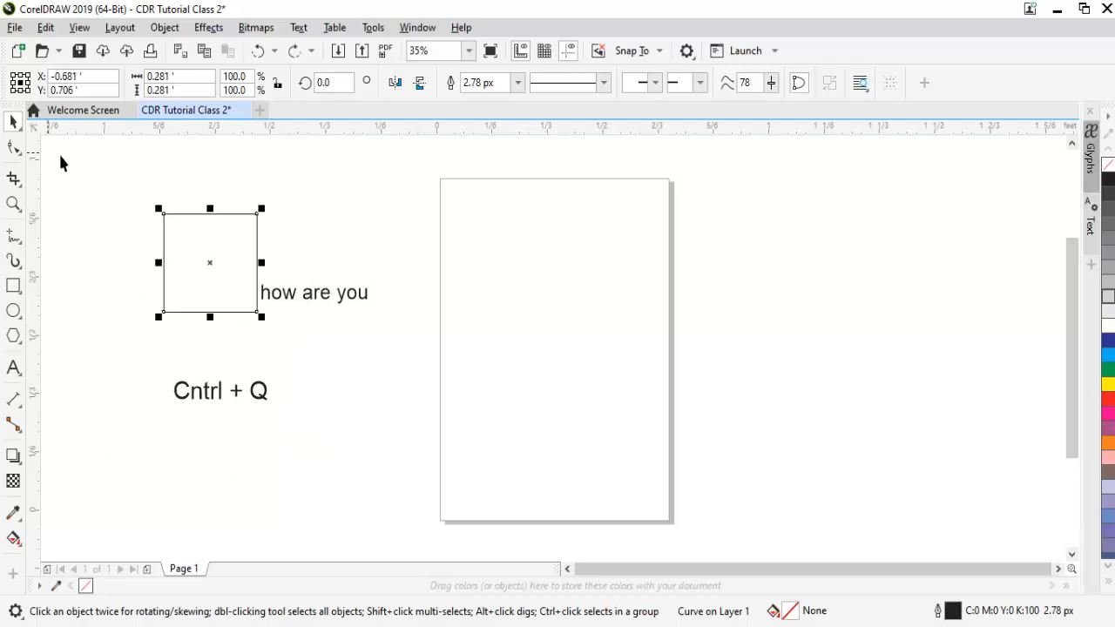
# - Delete the "Cntrl + Q" text below the square
pyautogui.click(209, 400)
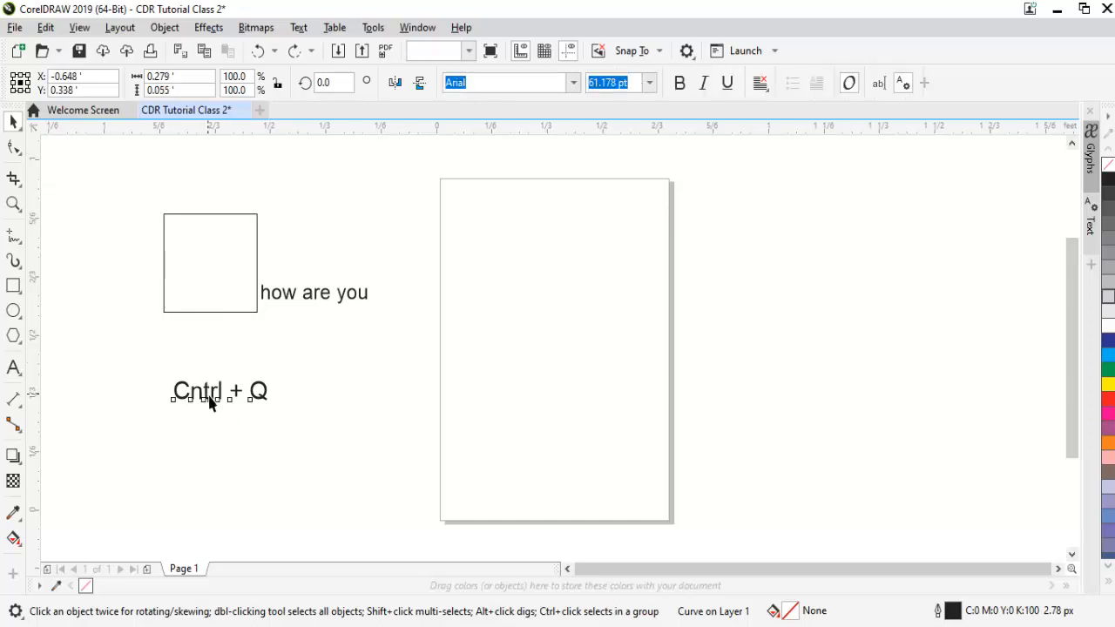
pyautogui.press('Delete')
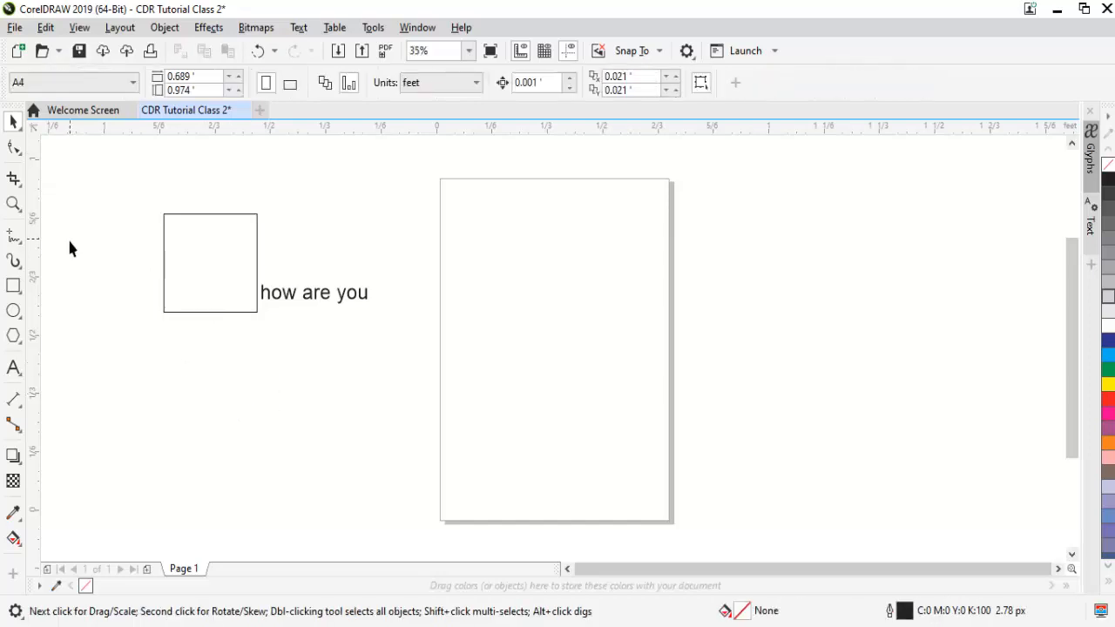
pyautogui.click(20, 156)
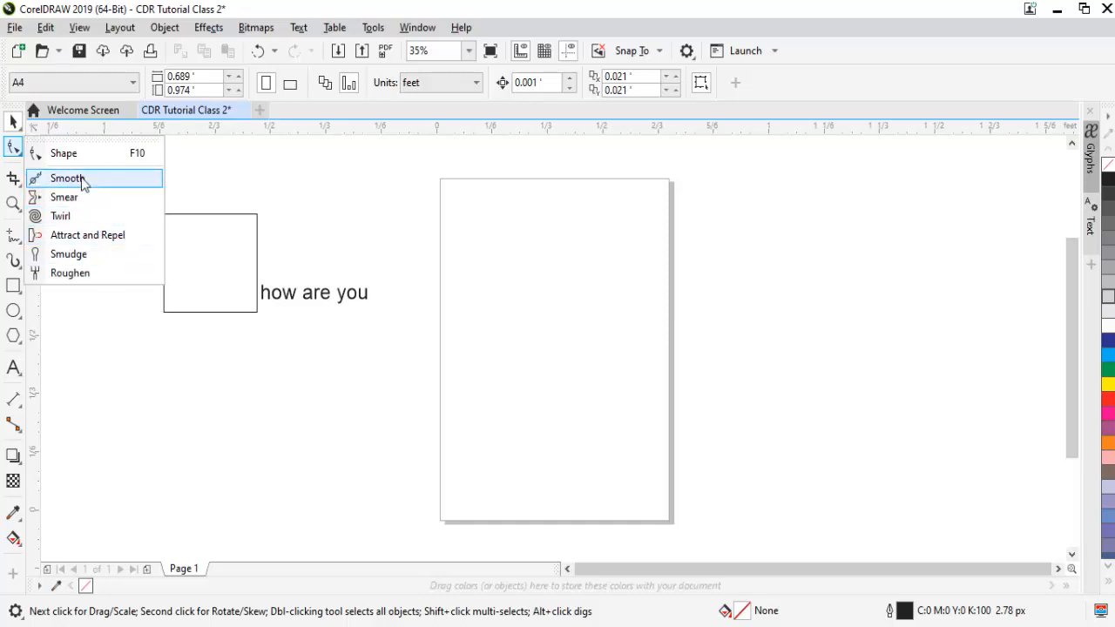
pyautogui.click(329, 195)
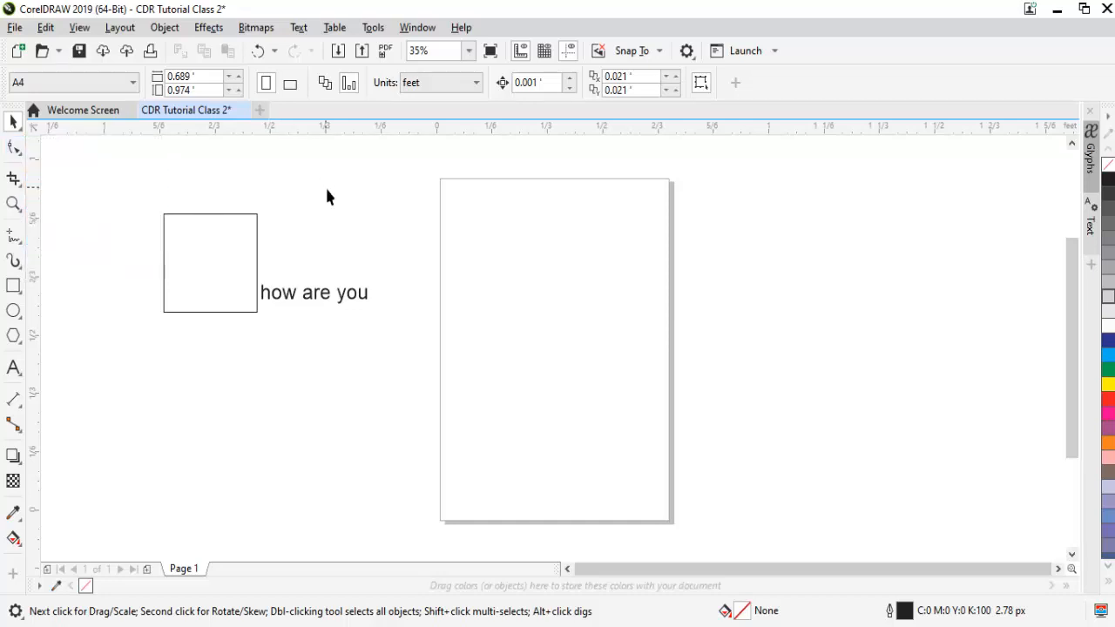
# - Add nodes along the left part of the square's upper edge with the Shape tool and pull them into two small peaks
pyautogui.press('z')
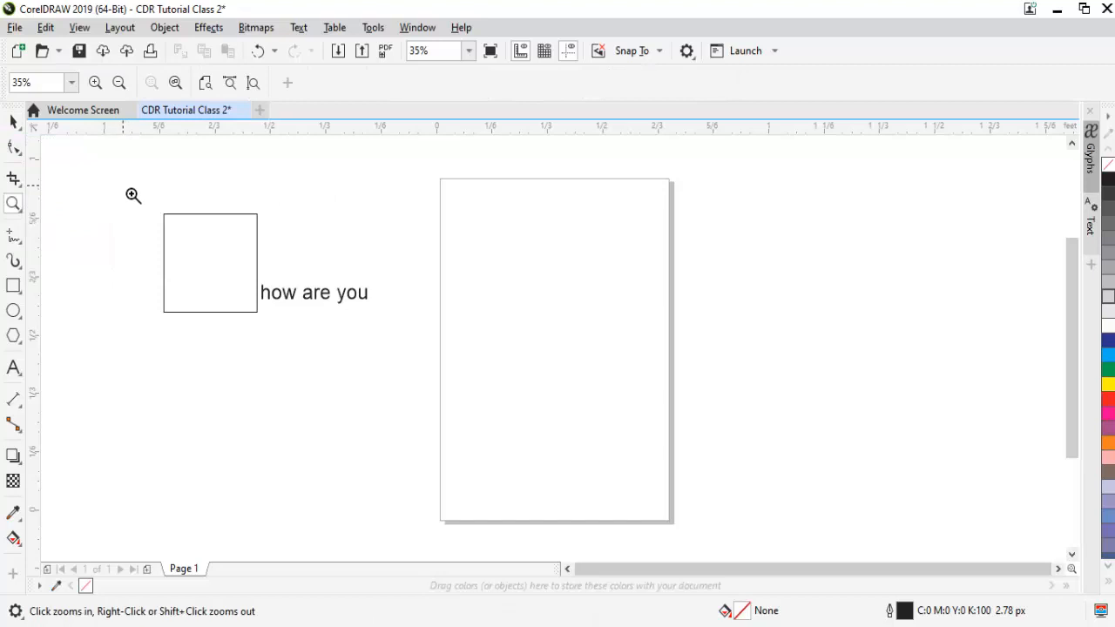
pyautogui.click(426, 354)
pyautogui.press('space')
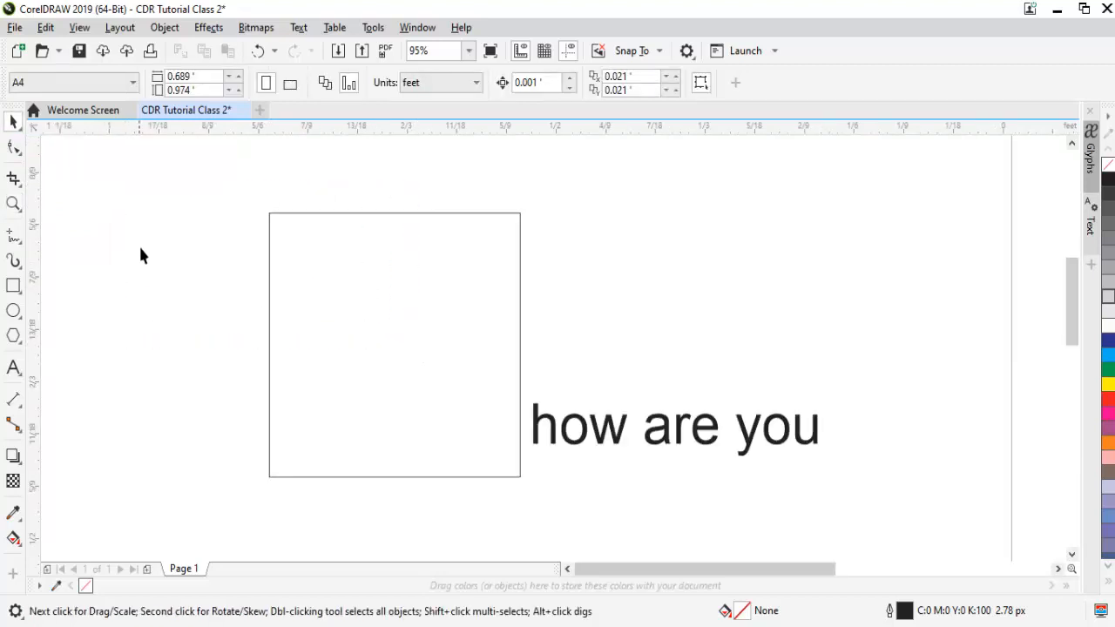
pyautogui.click(20, 154)
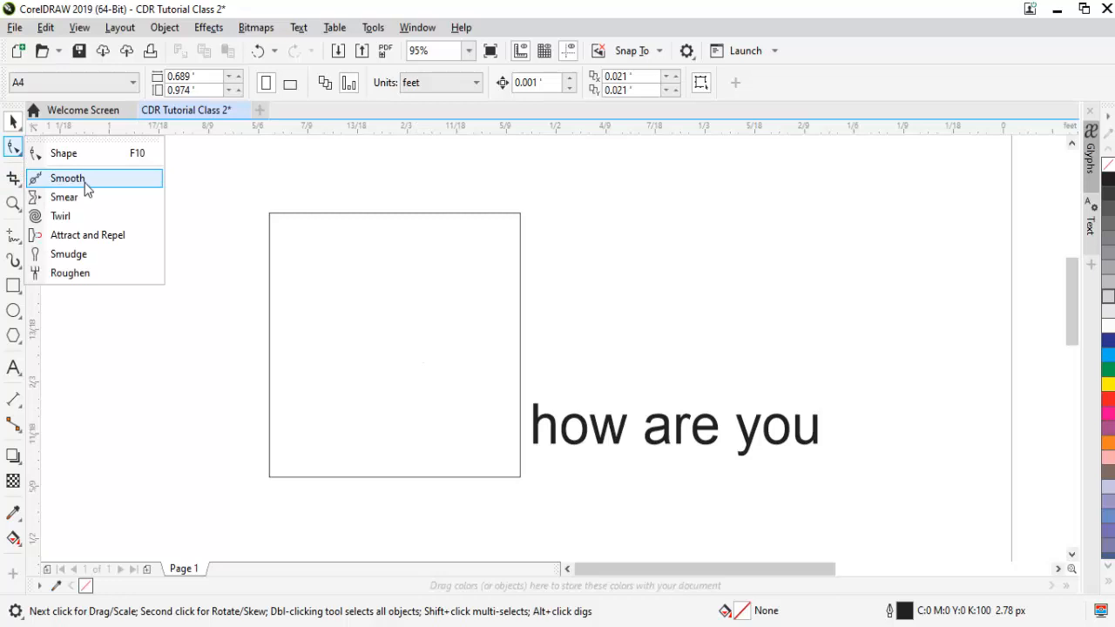
pyautogui.click(68, 177)
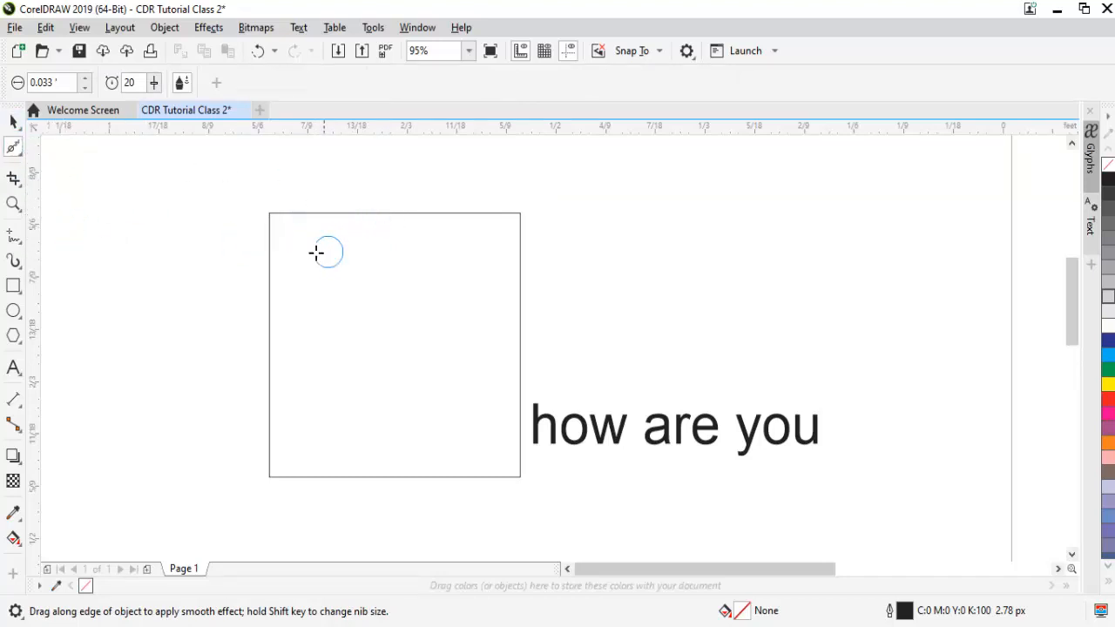
pyautogui.click(19, 152)
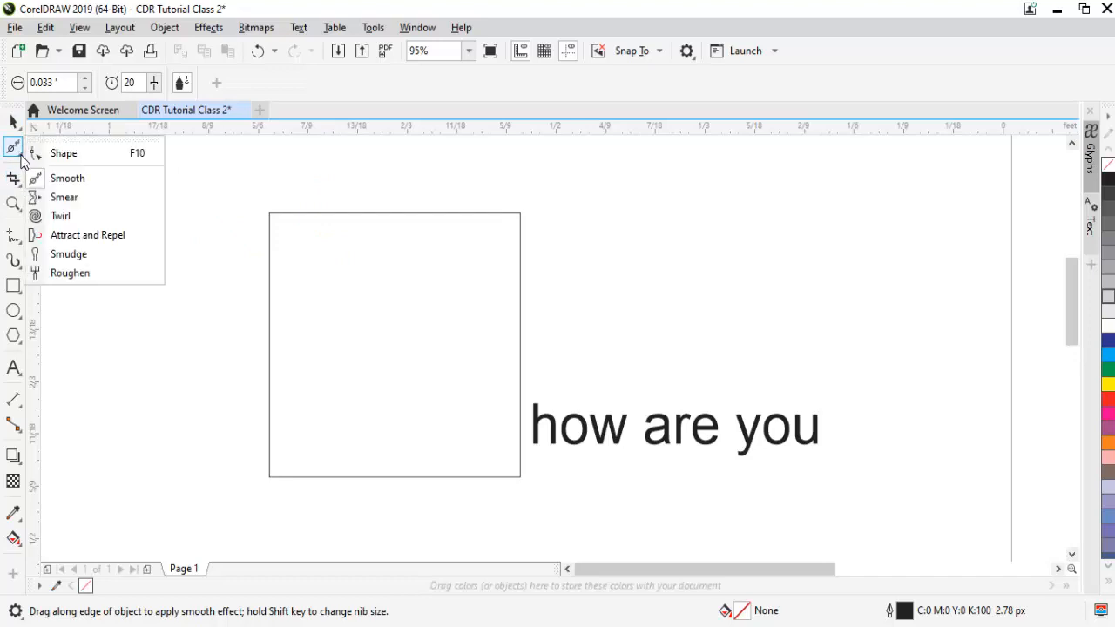
pyautogui.click(75, 157)
pyautogui.click(281, 214)
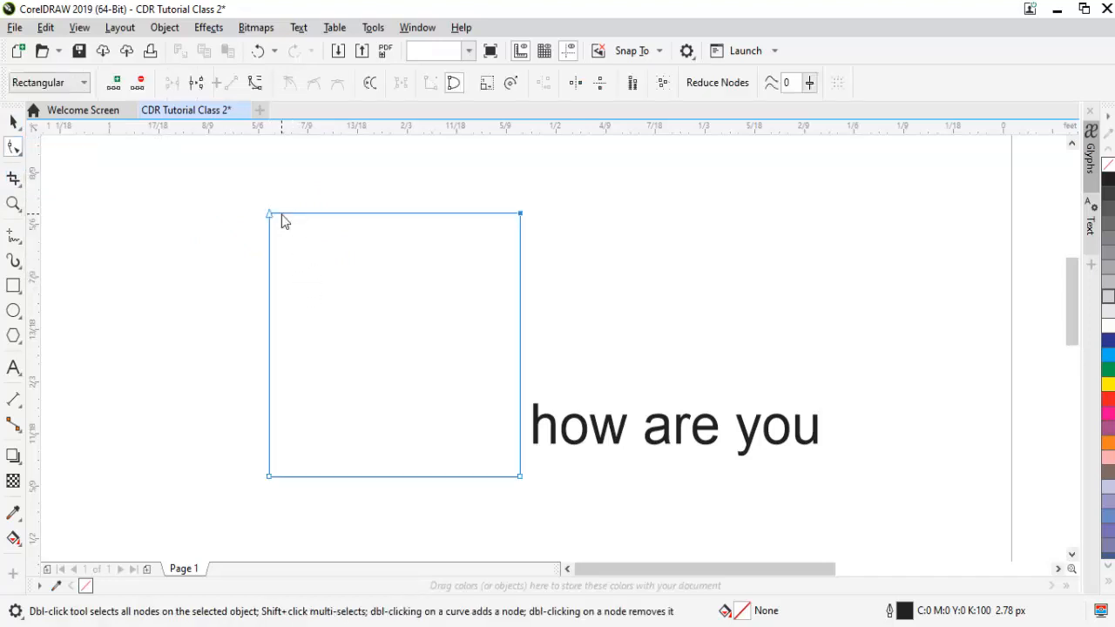
pyautogui.doubleClick(299, 219)
pyautogui.moveTo(300, 219); pyautogui.dragTo(374, 212)
pyautogui.doubleClick(328, 194)
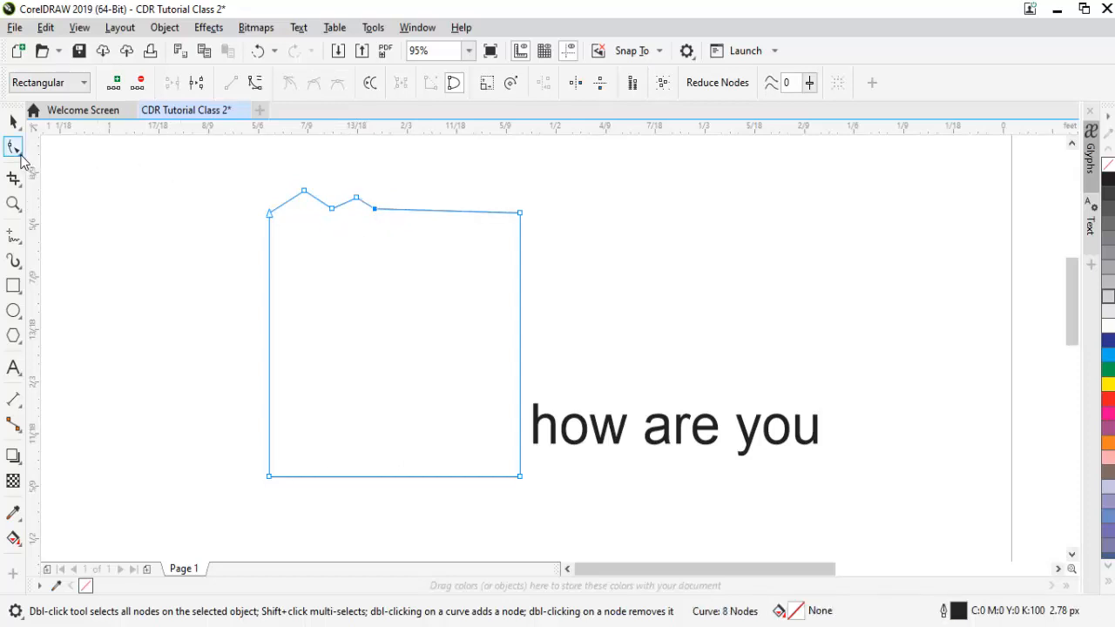
# - Round off the first peak on the shape's upper edge with the Smooth tool
pyautogui.click(19, 154)
pyautogui.click(75, 176)
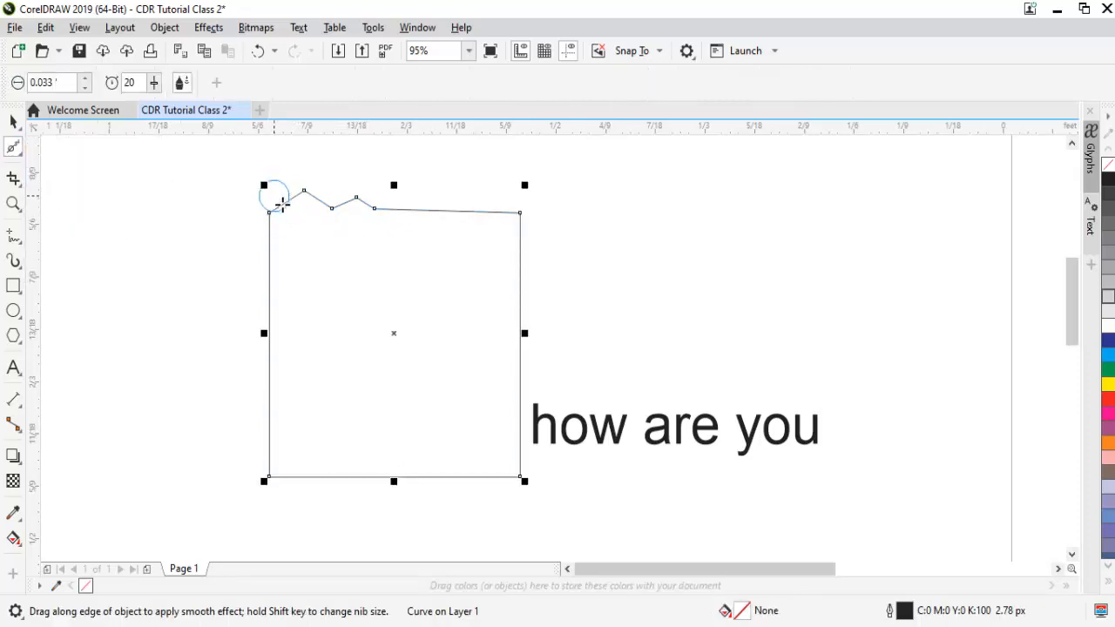
pyautogui.moveTo(281, 204); pyautogui.dragTo(376, 211)
pyautogui.moveTo(312, 199); pyautogui.dragTo(314, 204)
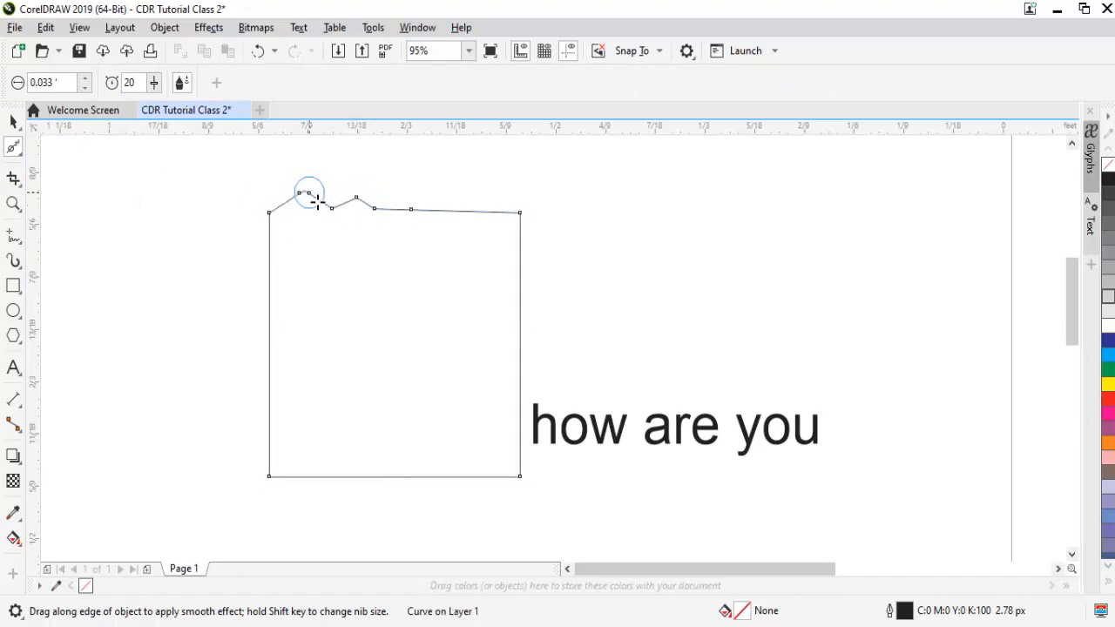
pyautogui.moveTo(307, 193); pyautogui.dragTo(309, 201)
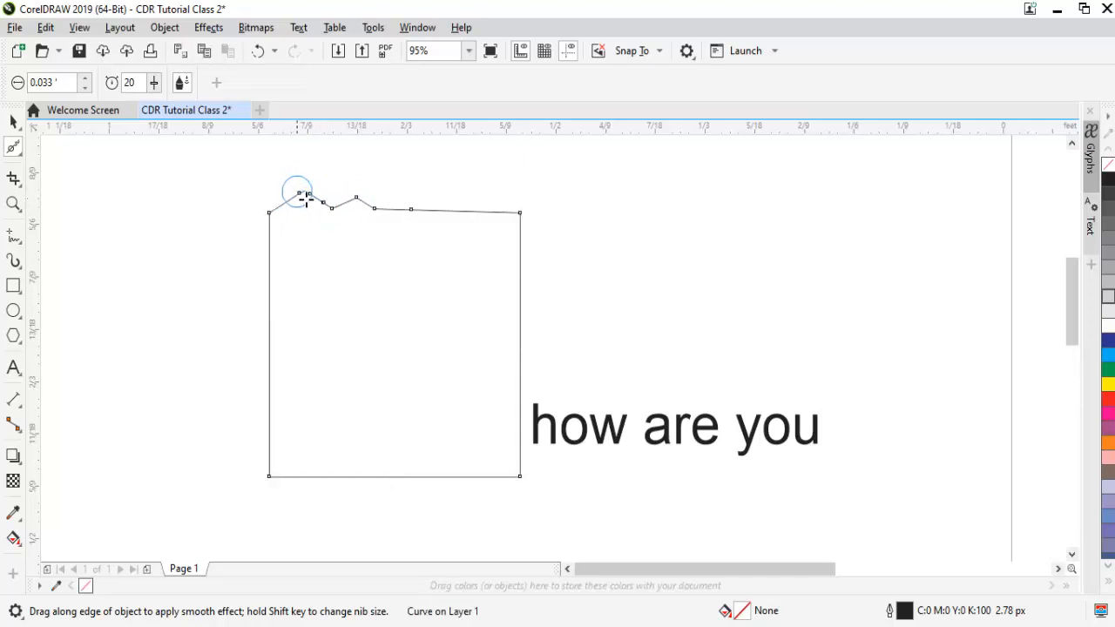
# - Smooth the second peak and the valleys on both sides of it into flowing curves, and deselect the shape
pyautogui.press('z')
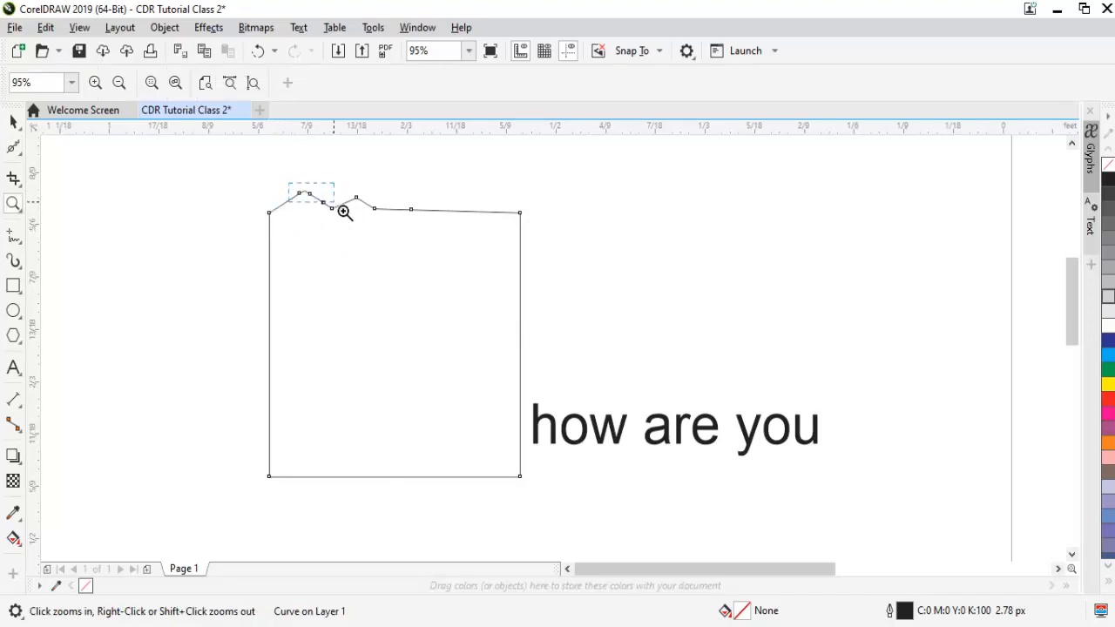
pyautogui.moveTo(344, 212); pyautogui.dragTo(345, 213)
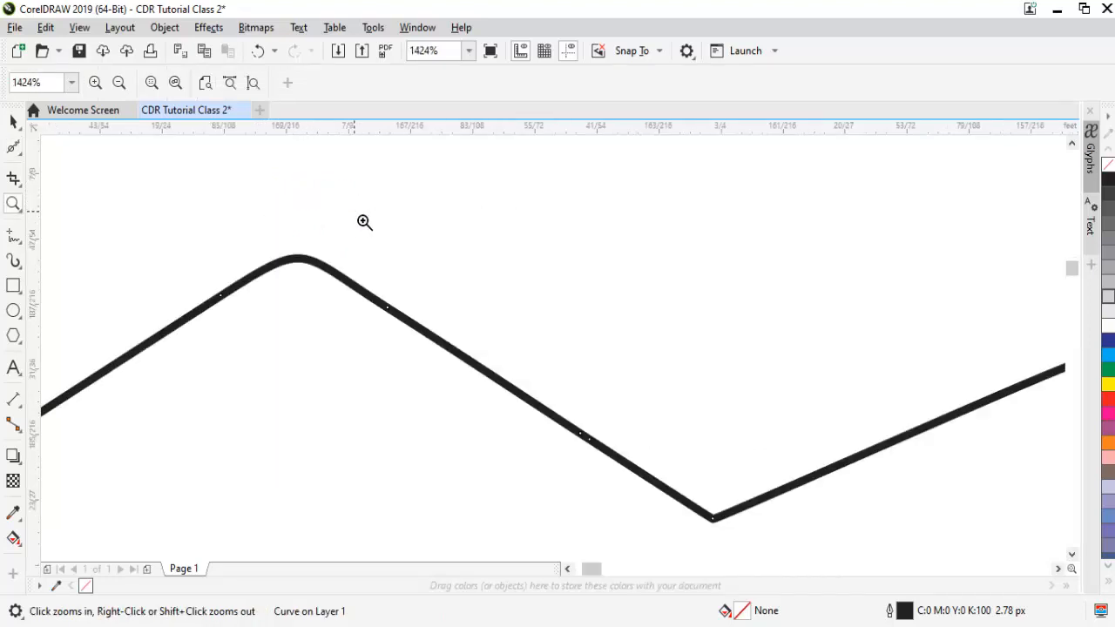
pyautogui.rightClick(364, 222)
pyautogui.moveTo(376, 220); pyautogui.dragTo(408, 235)
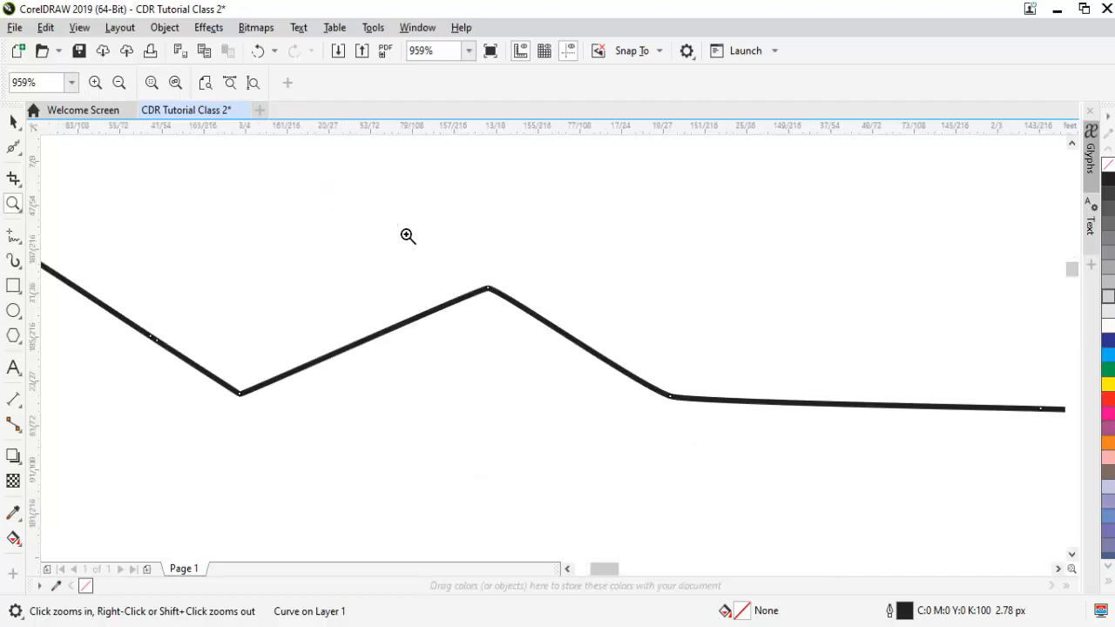
pyautogui.press('space')
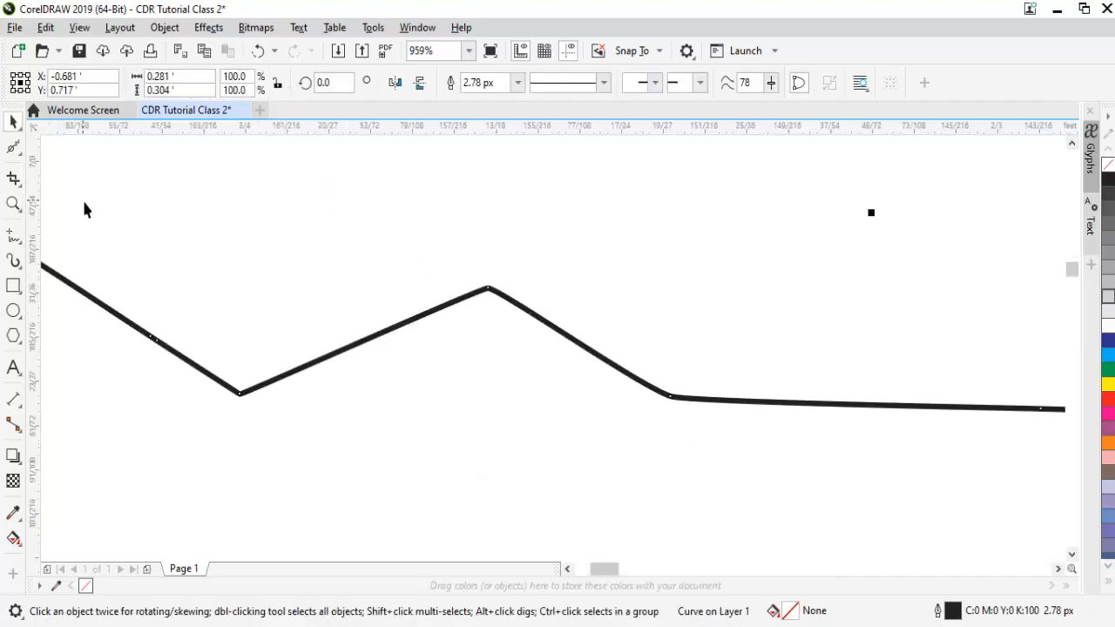
pyautogui.moveTo(494, 299)
pyautogui.mouseDown()
pyautogui.moveTo(460, 319)
pyautogui.moveTo(503, 298)
pyautogui.moveTo(423, 335)
pyautogui.moveTo(478, 291)
pyautogui.moveTo(553, 329)
pyautogui.moveTo(468, 282)
pyautogui.moveTo(593, 355)
pyautogui.moveTo(509, 284)
pyautogui.moveTo(405, 317)
pyautogui.moveTo(516, 297)
pyautogui.moveTo(397, 314)
pyautogui.moveTo(549, 297)
pyautogui.moveTo(425, 320)
pyautogui.moveTo(514, 297)
pyautogui.mouseUp()
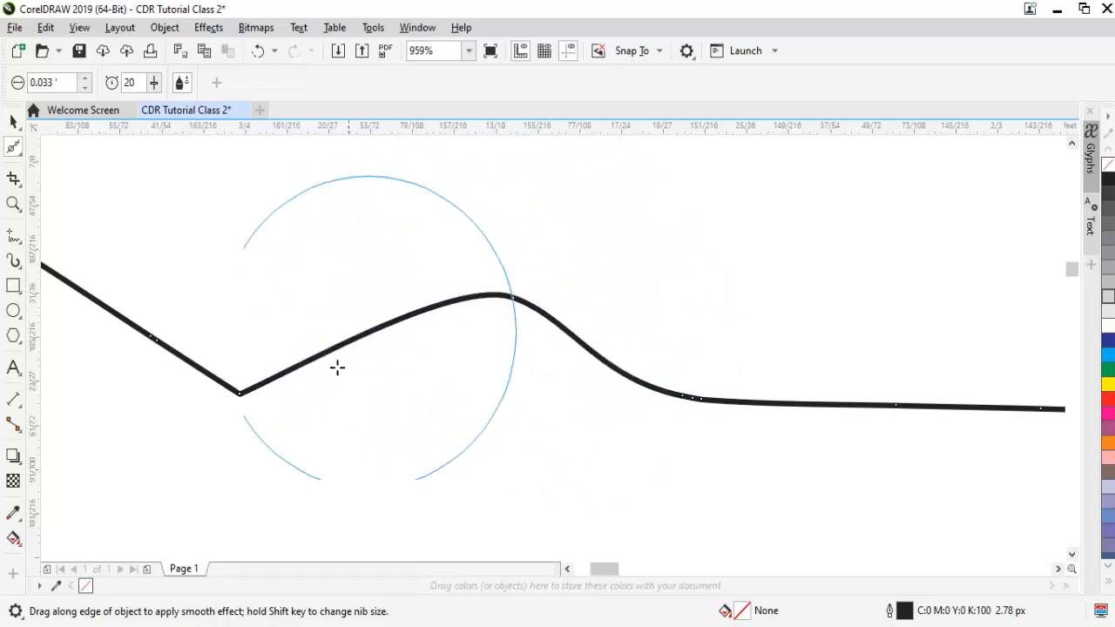
pyautogui.moveTo(246, 409)
pyautogui.mouseDown()
pyautogui.moveTo(197, 386)
pyautogui.moveTo(232, 401)
pyautogui.moveTo(269, 393)
pyautogui.moveTo(249, 397)
pyautogui.moveTo(214, 366)
pyautogui.moveTo(232, 383)
pyautogui.moveTo(187, 366)
pyautogui.moveTo(231, 386)
pyautogui.moveTo(286, 385)
pyautogui.moveTo(274, 393)
pyautogui.moveTo(194, 374)
pyautogui.moveTo(216, 384)
pyautogui.moveTo(294, 378)
pyautogui.moveTo(269, 386)
pyautogui.moveTo(184, 368)
pyautogui.moveTo(237, 387)
pyautogui.moveTo(308, 373)
pyautogui.moveTo(256, 386)
pyautogui.moveTo(200, 371)
pyautogui.moveTo(306, 382)
pyautogui.moveTo(346, 348)
pyautogui.moveTo(500, 326)
pyautogui.moveTo(505, 303)
pyautogui.moveTo(588, 338)
pyautogui.moveTo(503, 298)
pyautogui.moveTo(587, 346)
pyautogui.moveTo(505, 302)
pyautogui.moveTo(550, 321)
pyautogui.moveTo(517, 301)
pyautogui.moveTo(614, 383)
pyautogui.mouseUp()
pyautogui.press('z')
pyautogui.rightClick(614, 383)
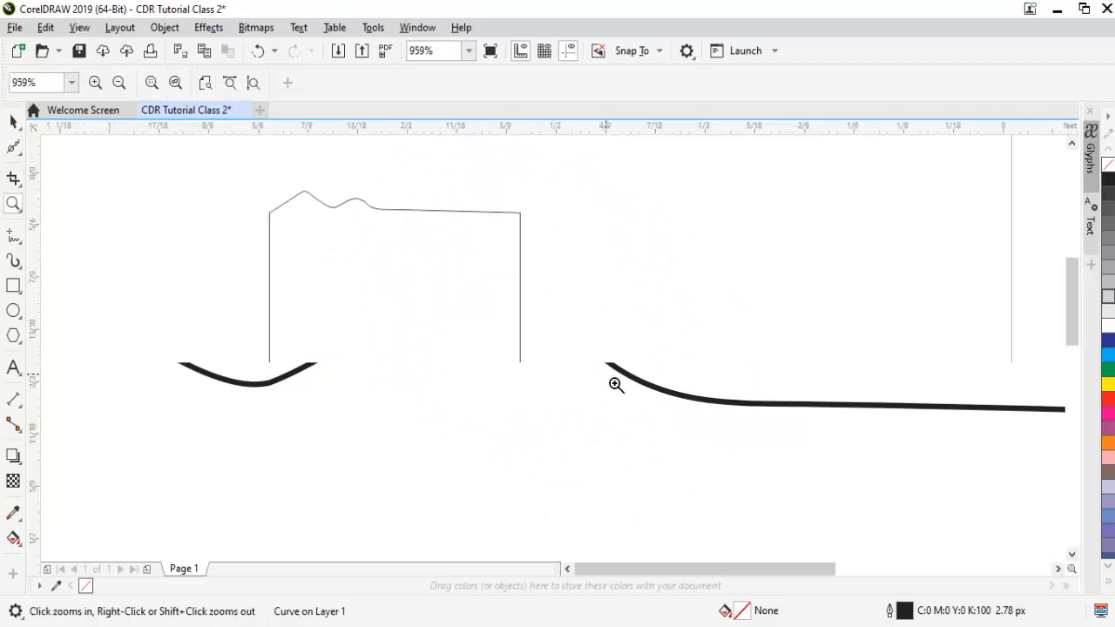
pyautogui.press('space')
pyautogui.click(680, 315)
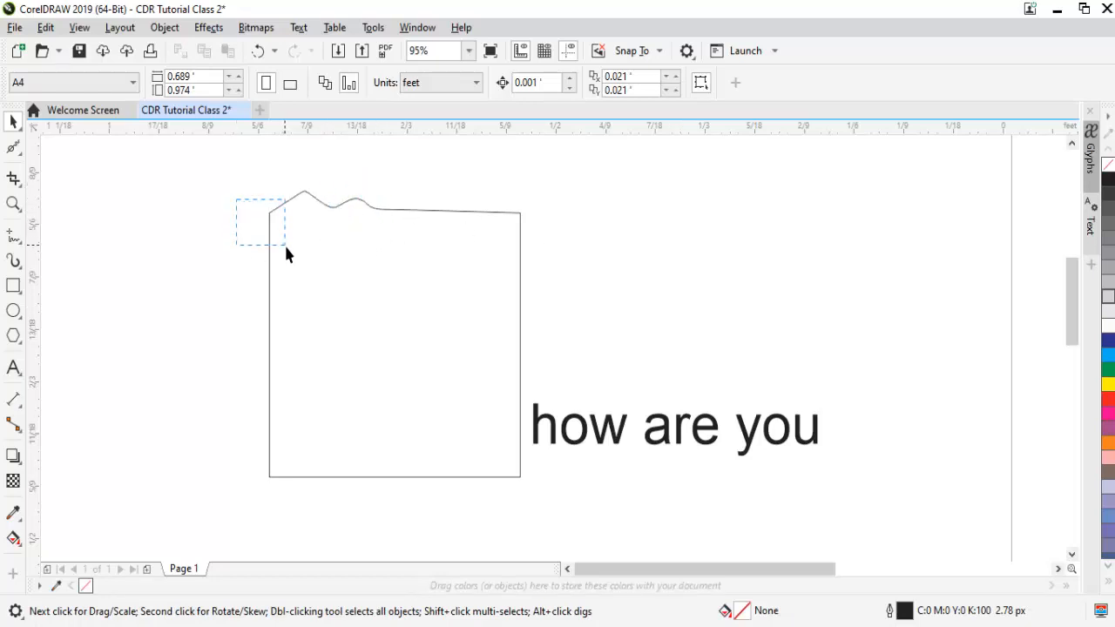
# - Push the shape's upper-left corner inward and ripple the upper part of its left edge with the Smear tool
pyautogui.click(20, 155)
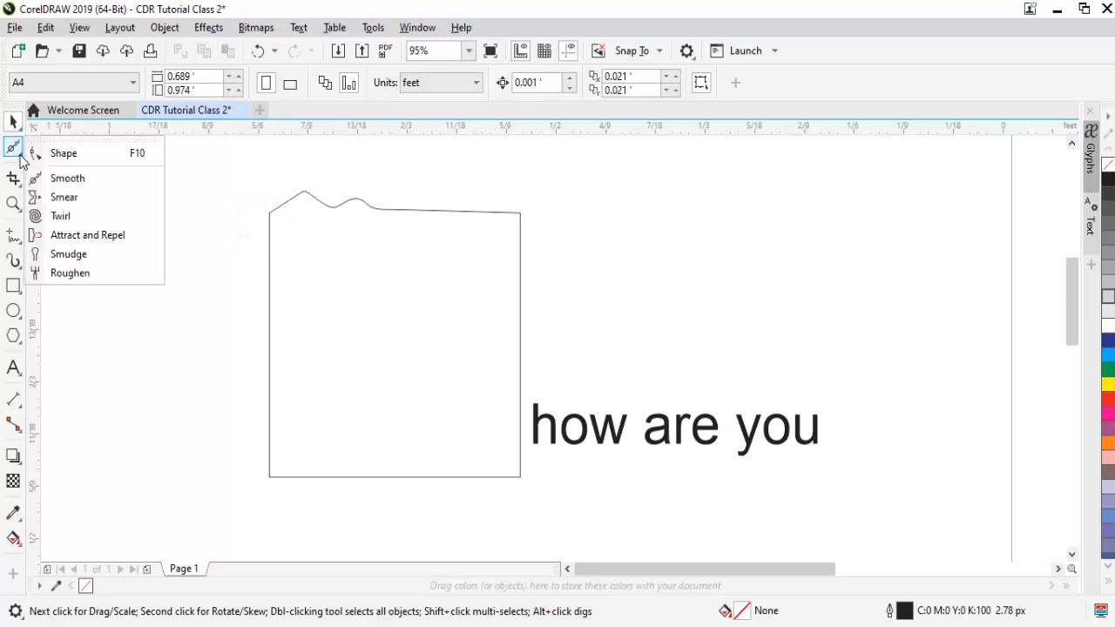
pyautogui.click(80, 195)
pyautogui.press('z')
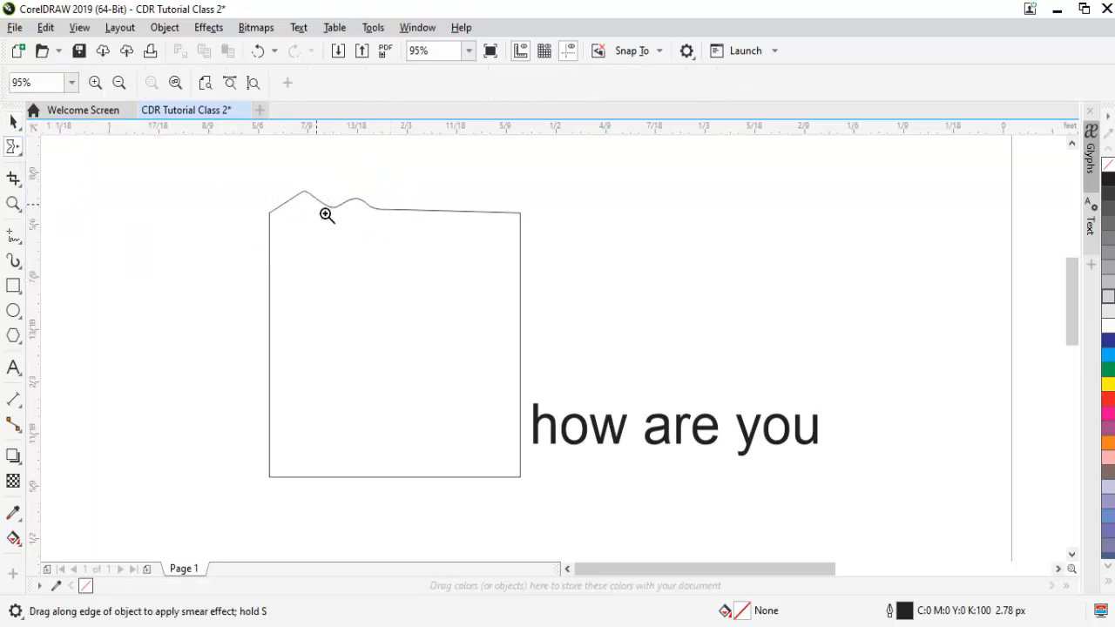
pyautogui.moveTo(516, 304); pyautogui.dragTo(519, 306)
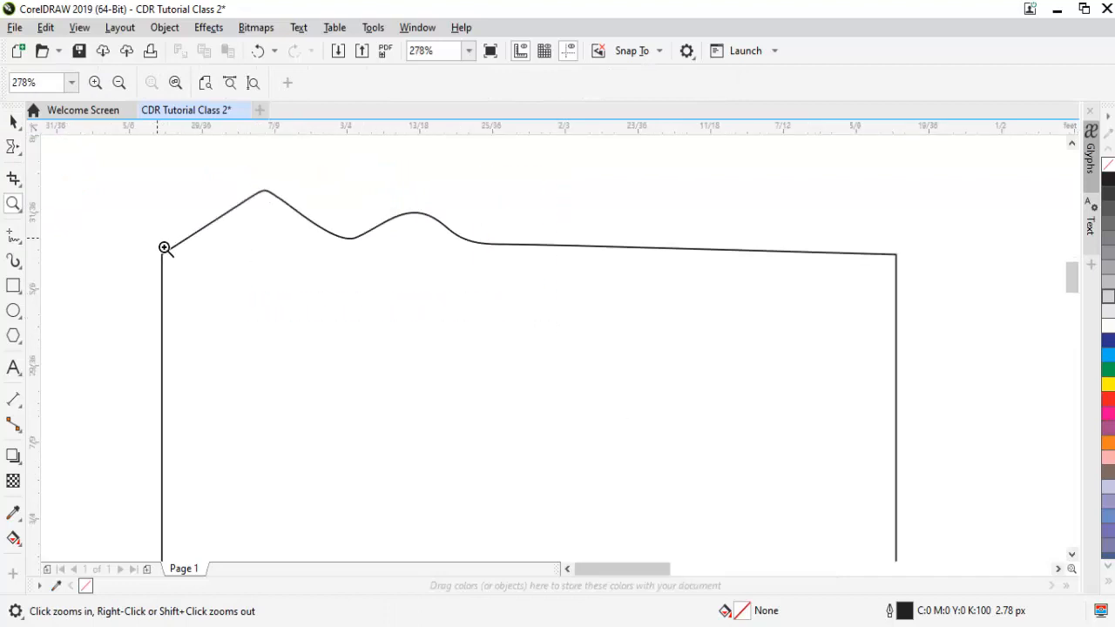
pyautogui.click(19, 157)
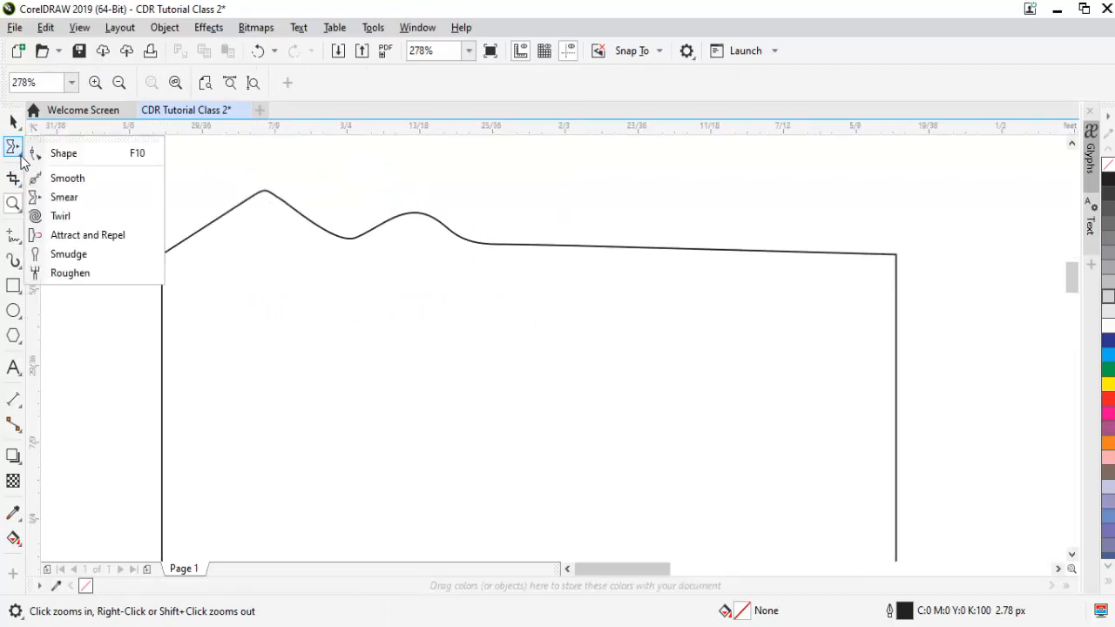
pyautogui.click(96, 198)
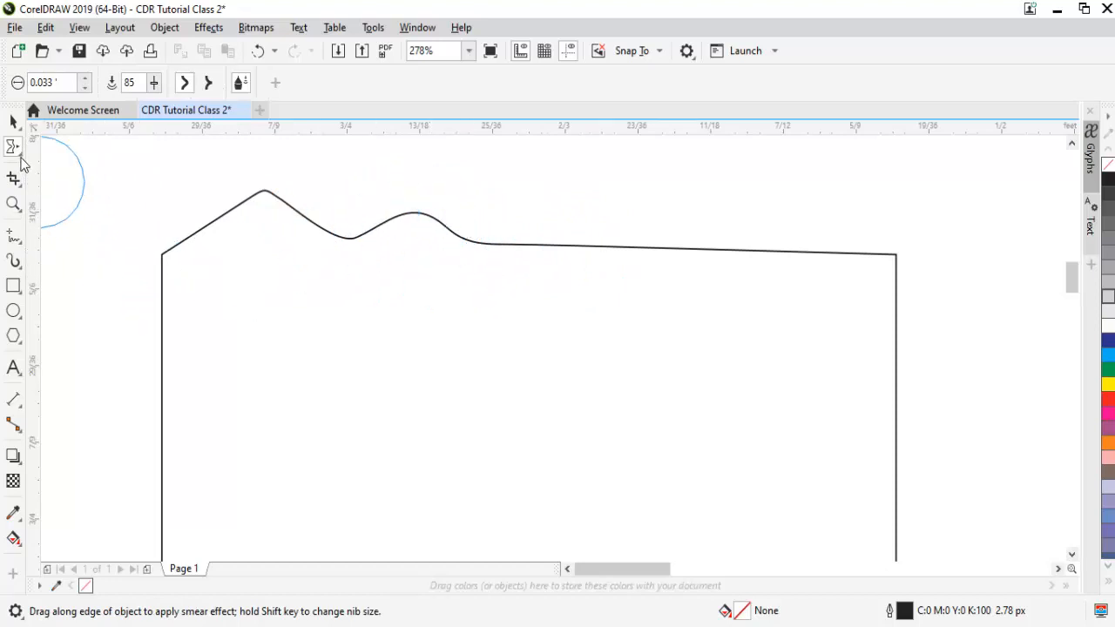
pyautogui.click(168, 292)
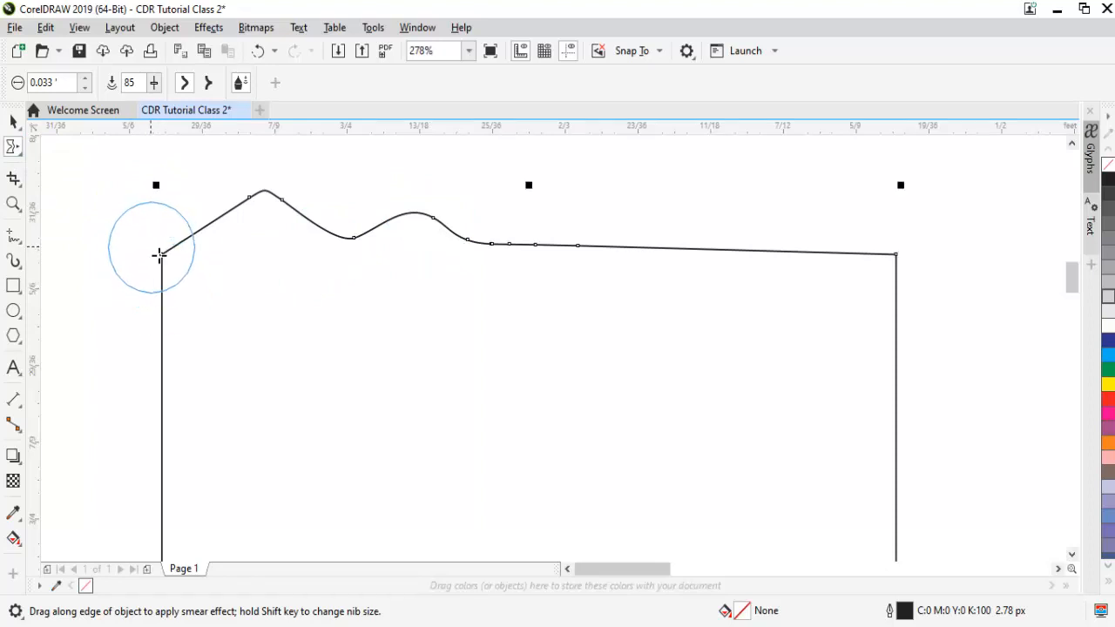
pyautogui.moveTo(155, 253); pyautogui.dragTo(193, 283)
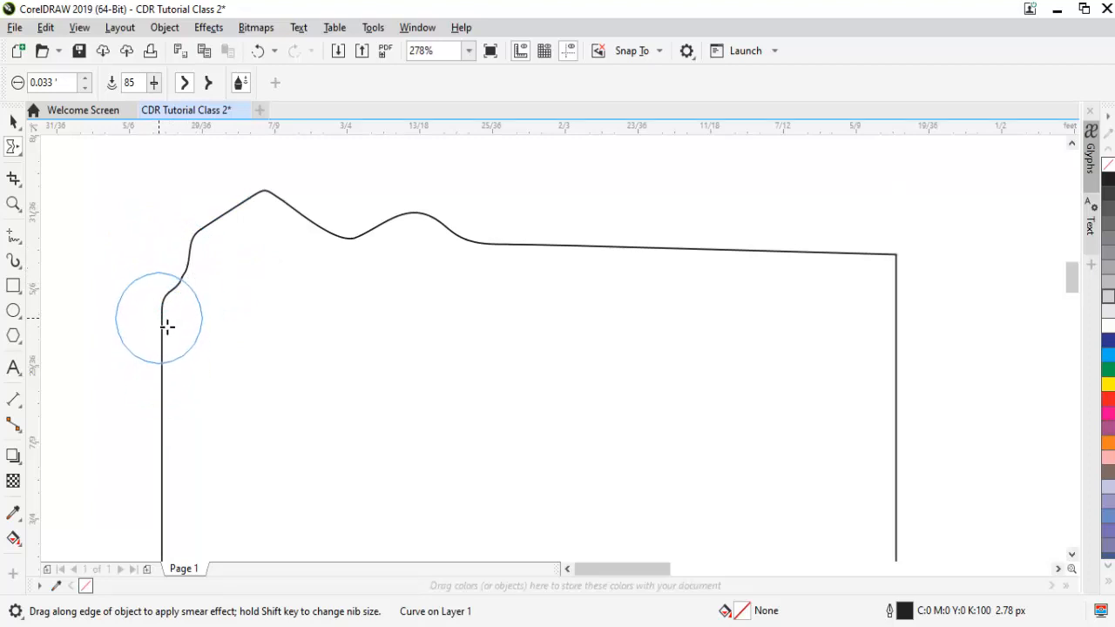
pyautogui.moveTo(167, 327)
pyautogui.mouseDown()
pyautogui.moveTo(191, 349)
pyautogui.moveTo(169, 388)
pyautogui.moveTo(198, 418)
pyautogui.mouseUp()
# - Smear the right half of the upper edge into a row of waves, dent the right edge inward and nudge the upper-right corner down
pyautogui.moveTo(587, 254); pyautogui.dragTo(599, 294)
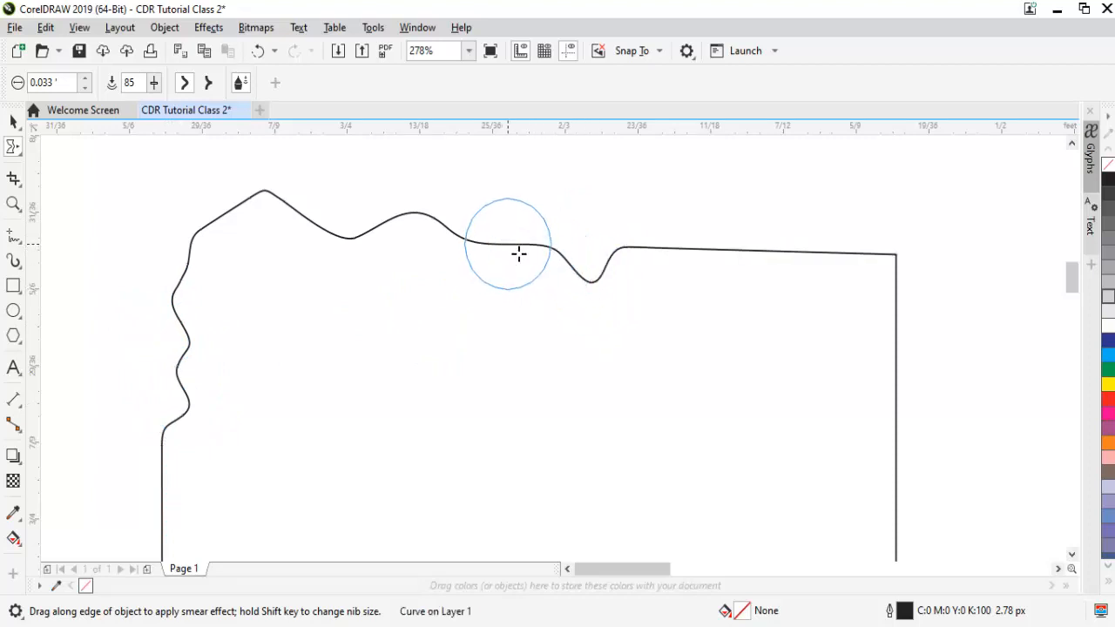
pyautogui.moveTo(519, 254); pyautogui.dragTo(538, 290)
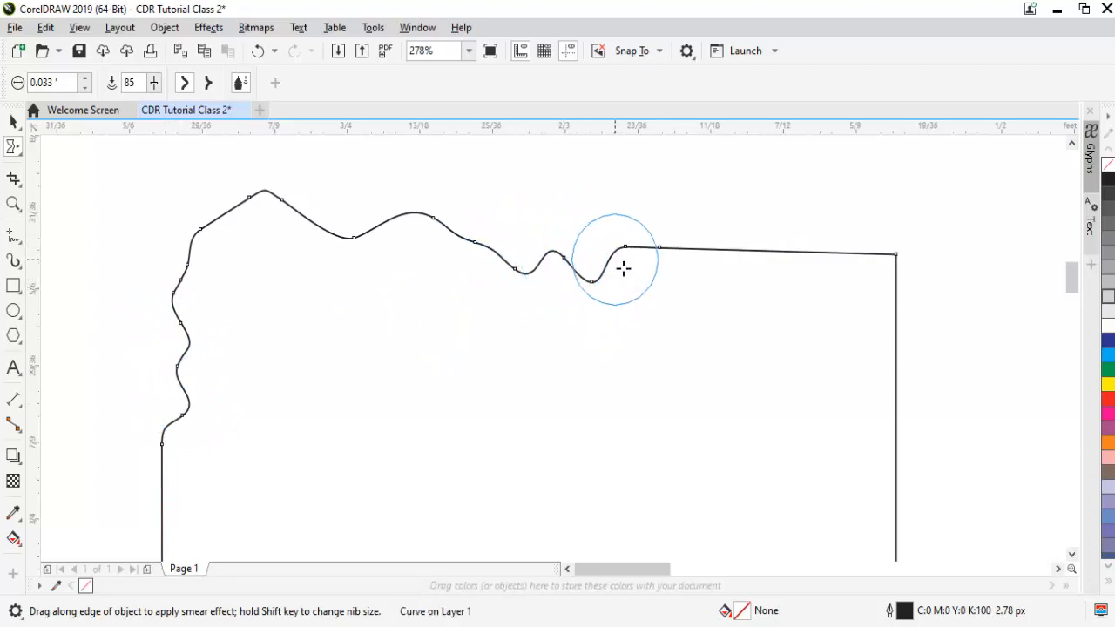
pyautogui.moveTo(667, 257); pyautogui.dragTo(697, 301)
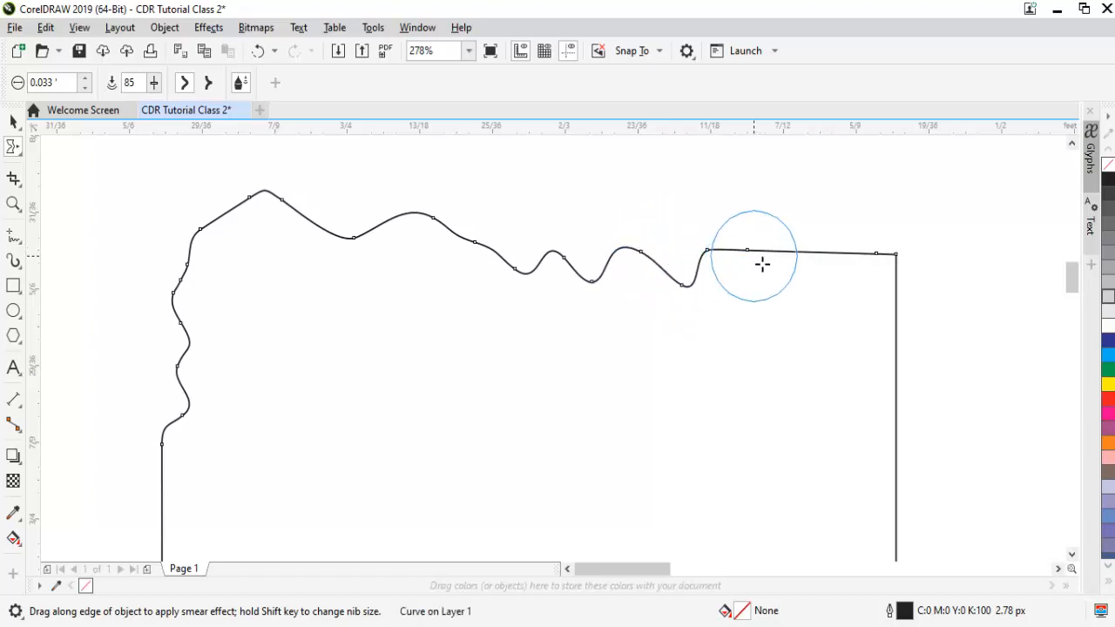
pyautogui.moveTo(762, 264); pyautogui.dragTo(843, 294)
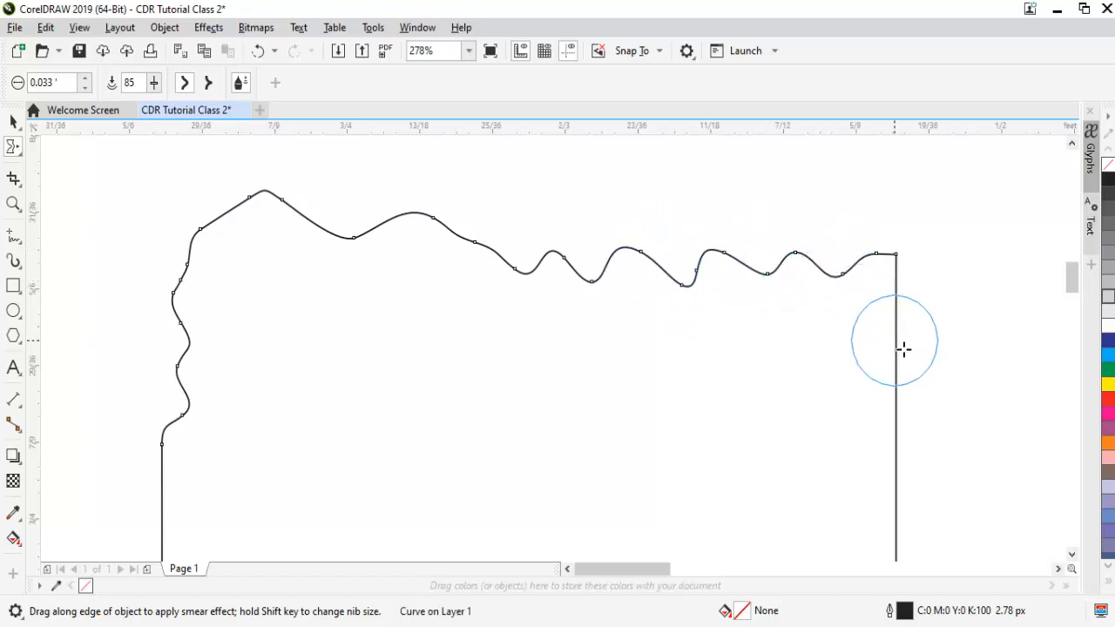
pyautogui.moveTo(904, 349); pyautogui.dragTo(864, 376)
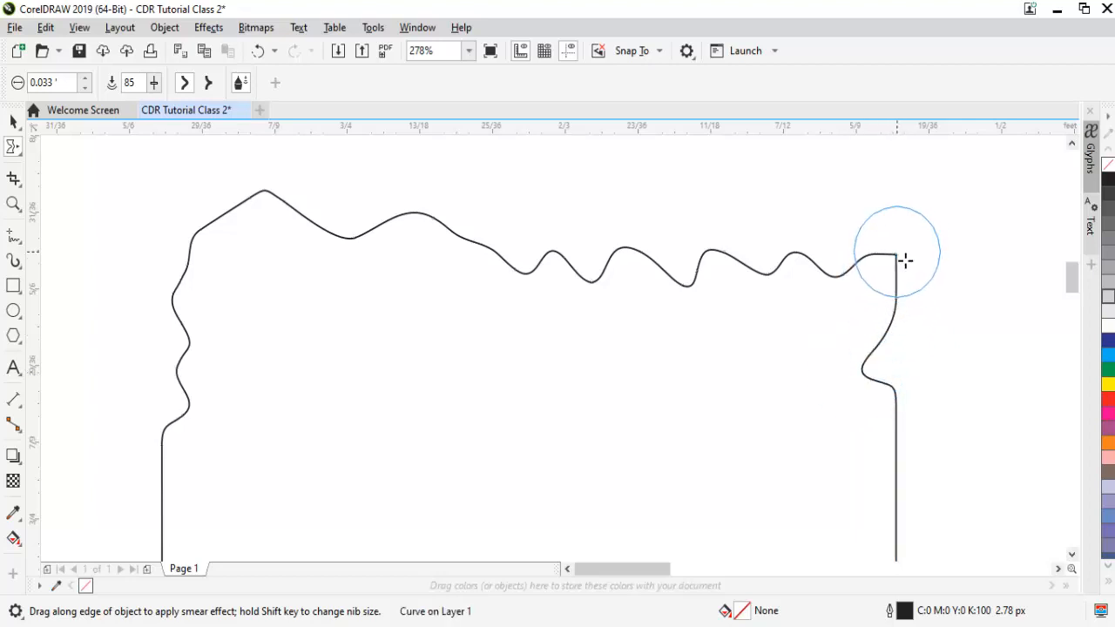
pyautogui.moveTo(905, 260)
pyautogui.mouseDown()
pyautogui.moveTo(878, 303)
pyautogui.moveTo(908, 269)
pyautogui.mouseUp()
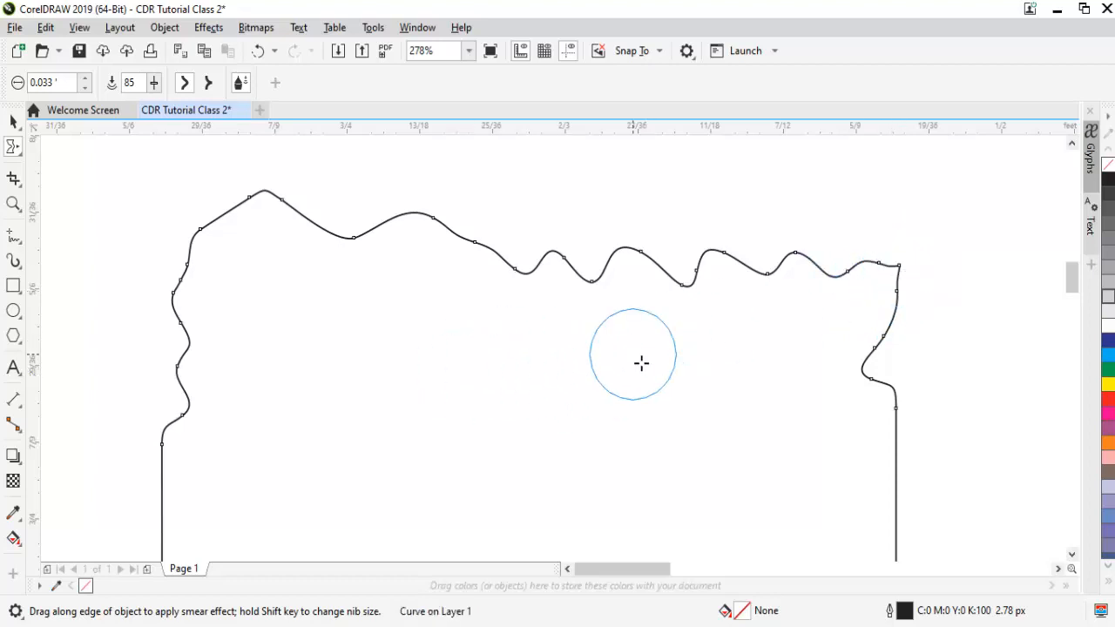
# - Twist the shape's left edge, upper-left corner and upper part of its right edge into irregular curls with the Twirl tool
pyautogui.click(22, 155)
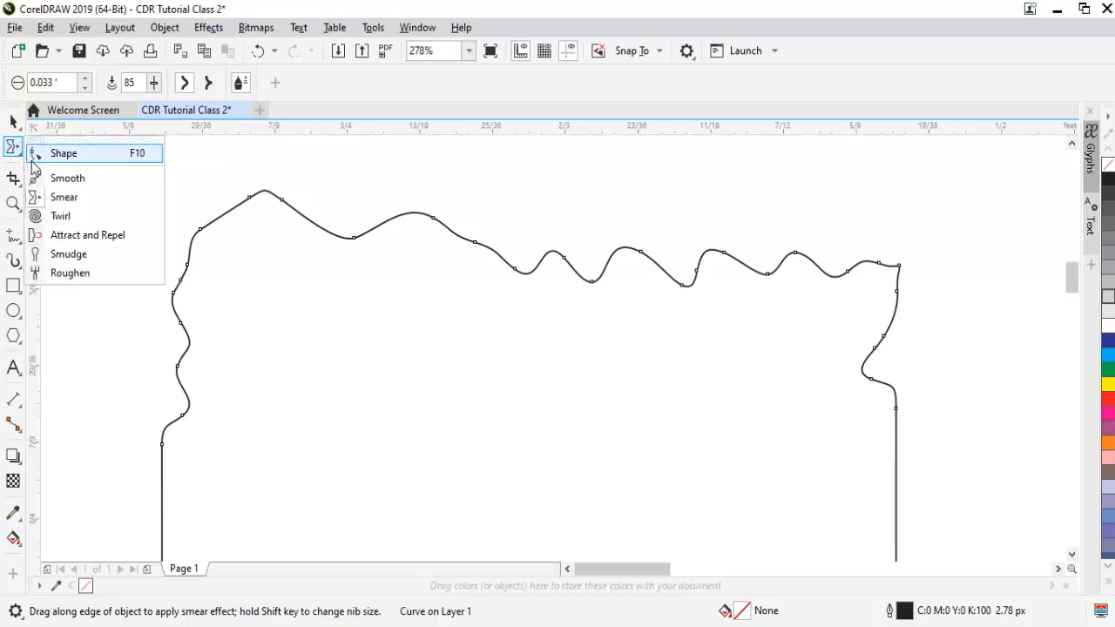
pyautogui.click(59, 216)
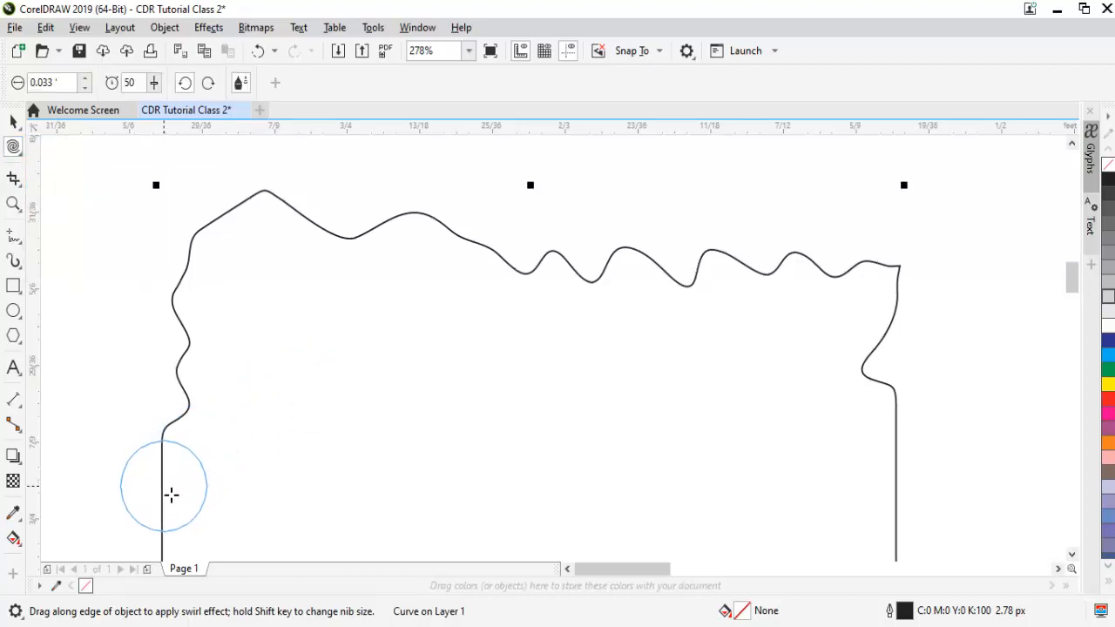
pyautogui.moveTo(176, 492)
pyautogui.mouseDown()
pyautogui.moveTo(219, 493)
pyautogui.moveTo(166, 480)
pyautogui.moveTo(226, 473)
pyautogui.mouseUp()
pyautogui.moveTo(174, 379)
pyautogui.mouseDown()
pyautogui.moveTo(219, 374)
pyautogui.moveTo(179, 309)
pyautogui.moveTo(209, 235)
pyautogui.moveTo(237, 219)
pyautogui.mouseUp()
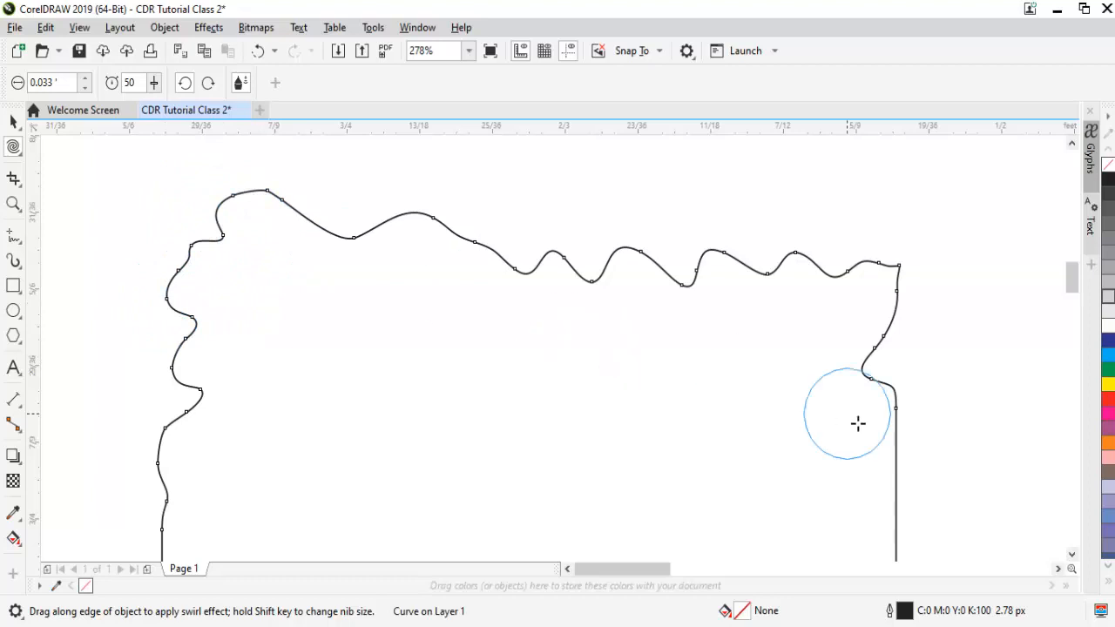
pyautogui.moveTo(918, 453)
pyautogui.mouseDown()
pyautogui.moveTo(885, 469)
pyautogui.moveTo(914, 525)
pyautogui.moveTo(883, 535)
pyautogui.mouseUp()
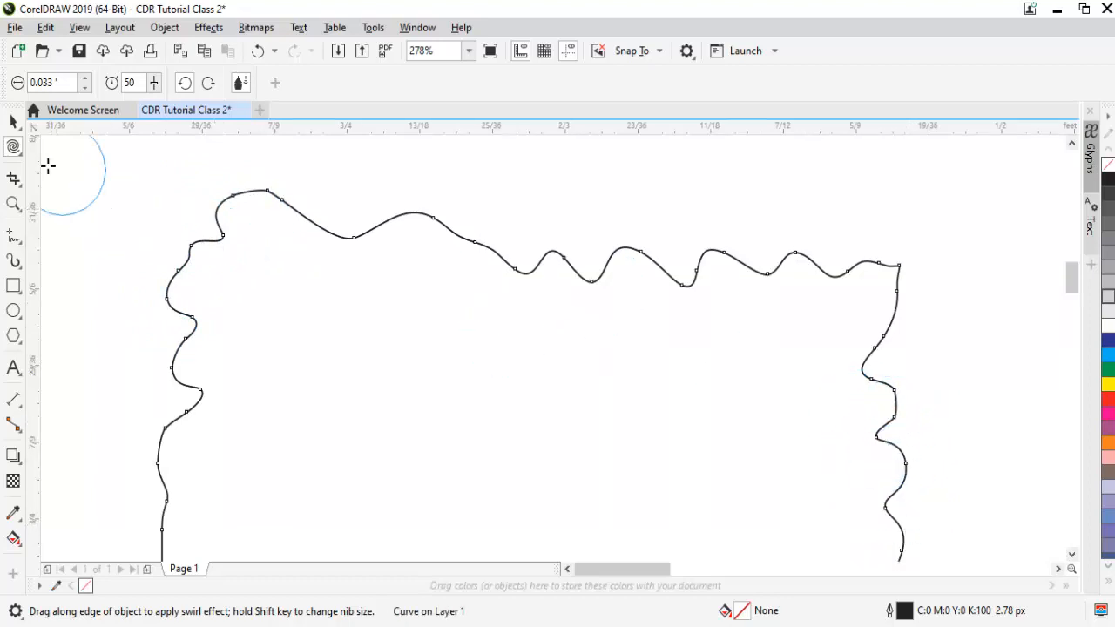
# - Pull the curves along the upper part of the shape's left edge with the Attract and Repel tool
pyautogui.click(19, 154)
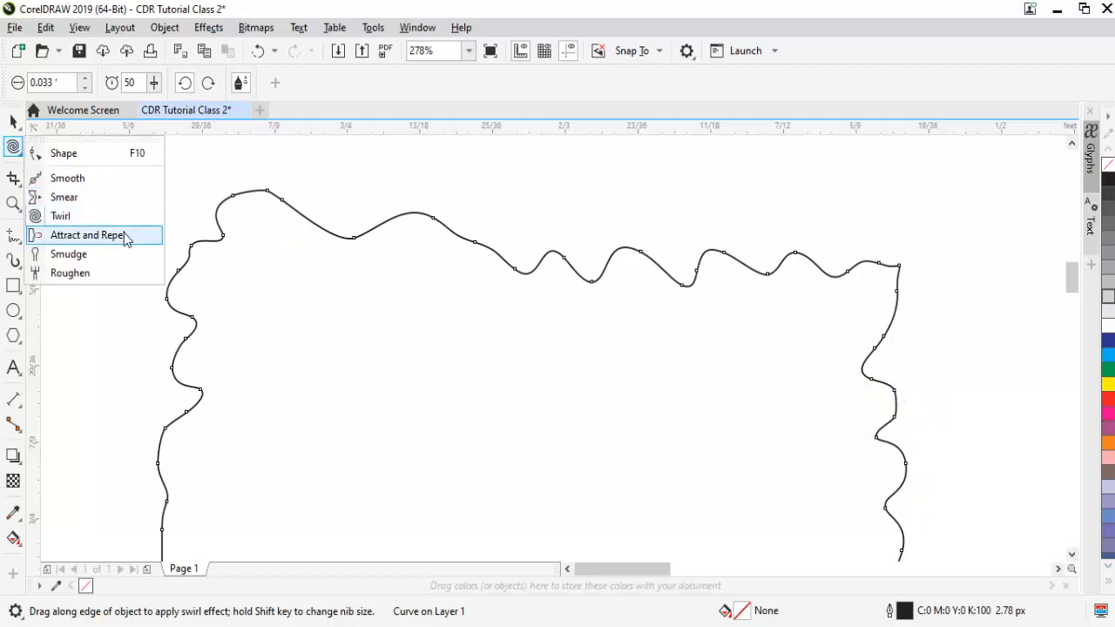
pyautogui.click(124, 232)
pyautogui.moveTo(214, 263)
pyautogui.mouseDown()
pyautogui.moveTo(190, 276)
pyautogui.moveTo(199, 299)
pyautogui.moveTo(166, 292)
pyautogui.moveTo(199, 311)
pyautogui.mouseUp()
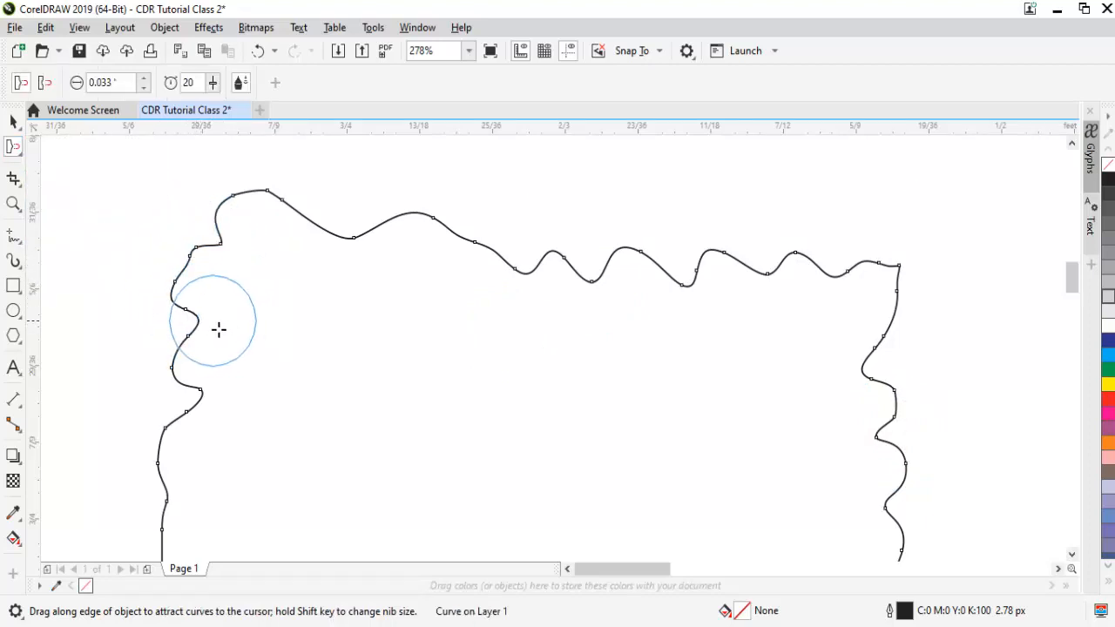
pyautogui.moveTo(212, 396)
pyautogui.mouseDown()
pyautogui.moveTo(137, 314)
pyautogui.moveTo(75, 191)
pyautogui.mouseUp()
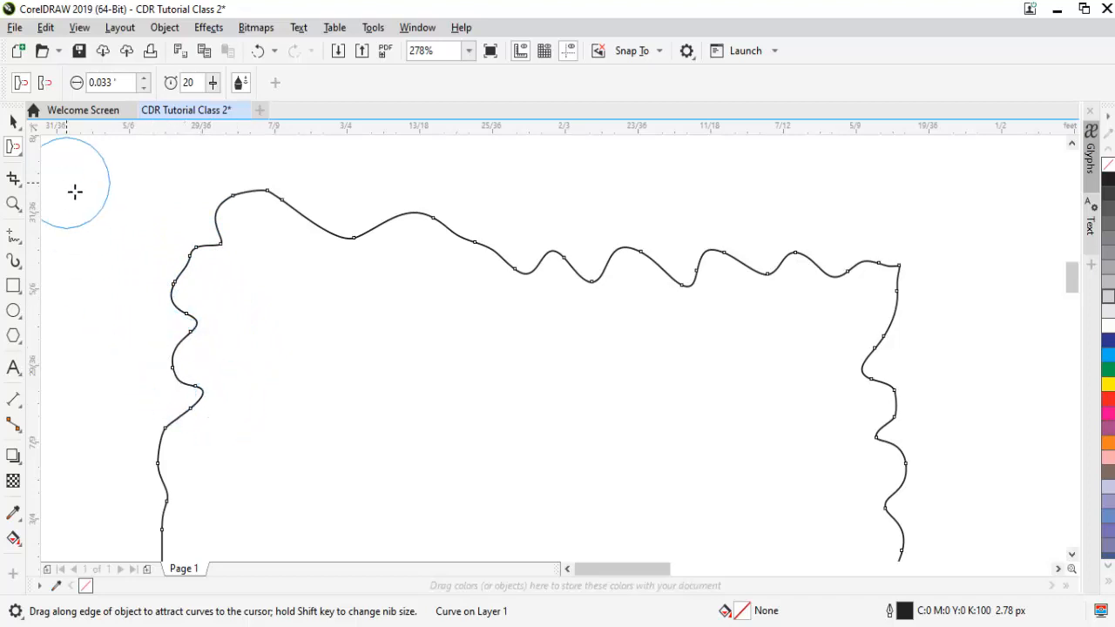
pyautogui.click(12, 123)
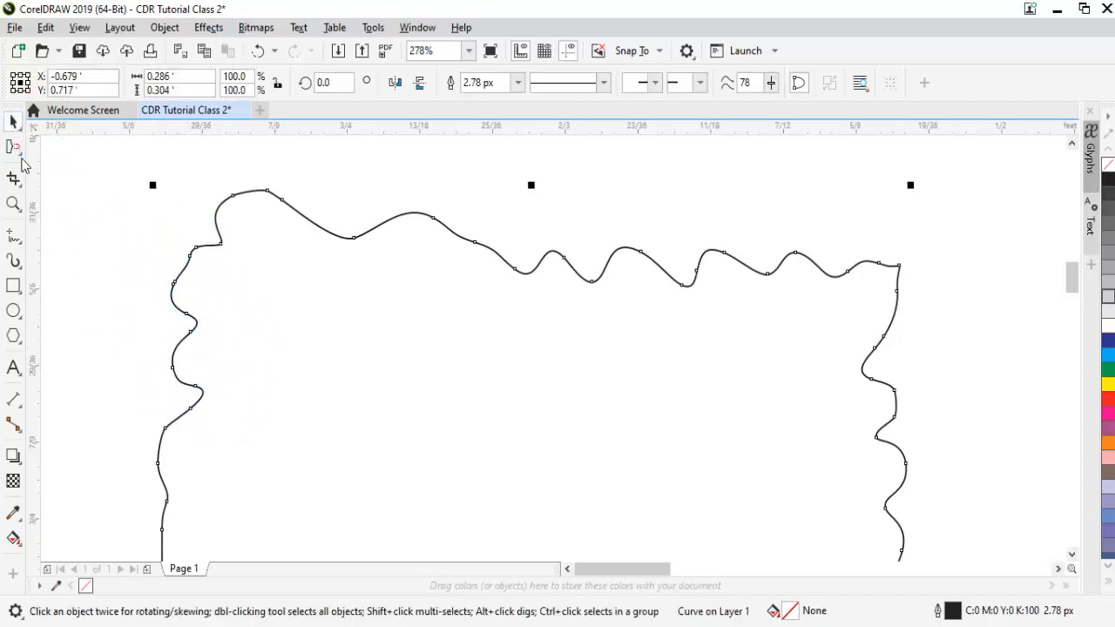
pyautogui.click(20, 154)
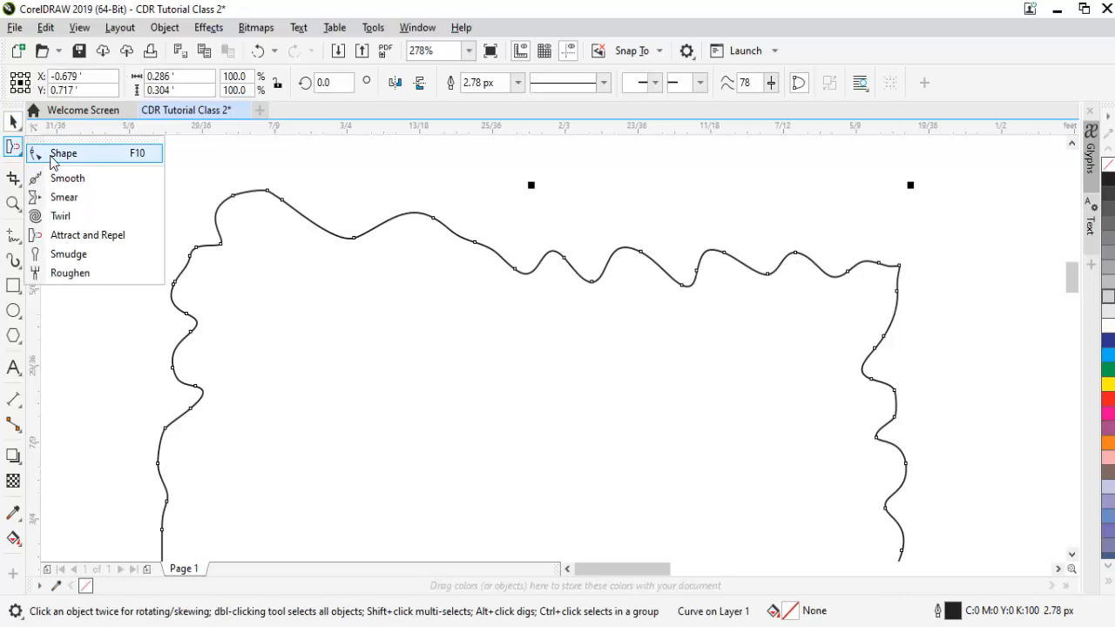
pyautogui.click(54, 155)
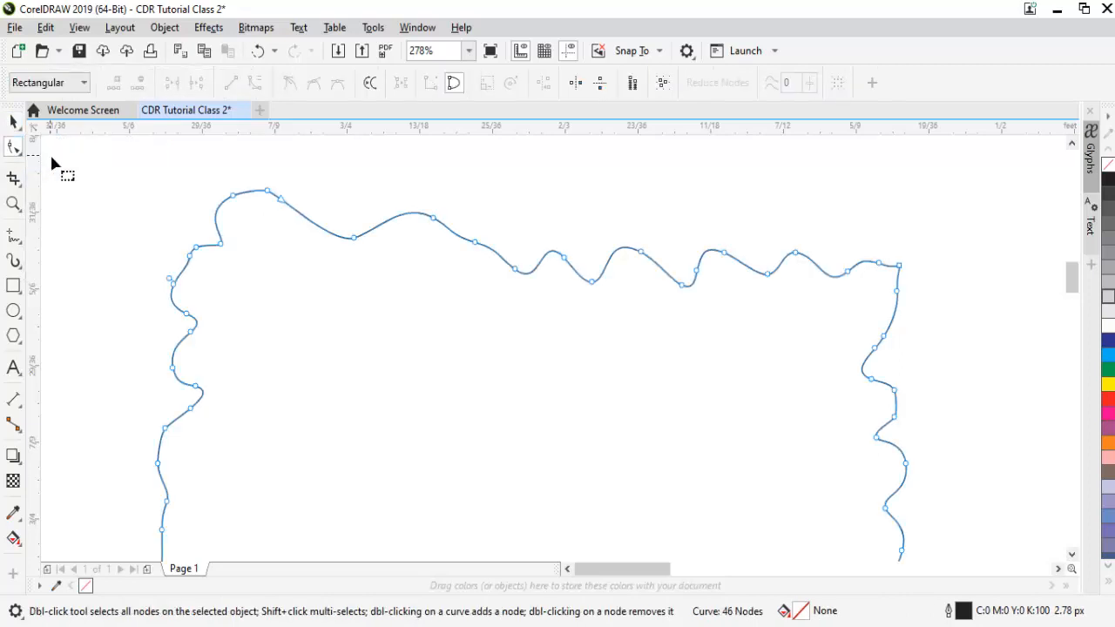
pyautogui.press('space')
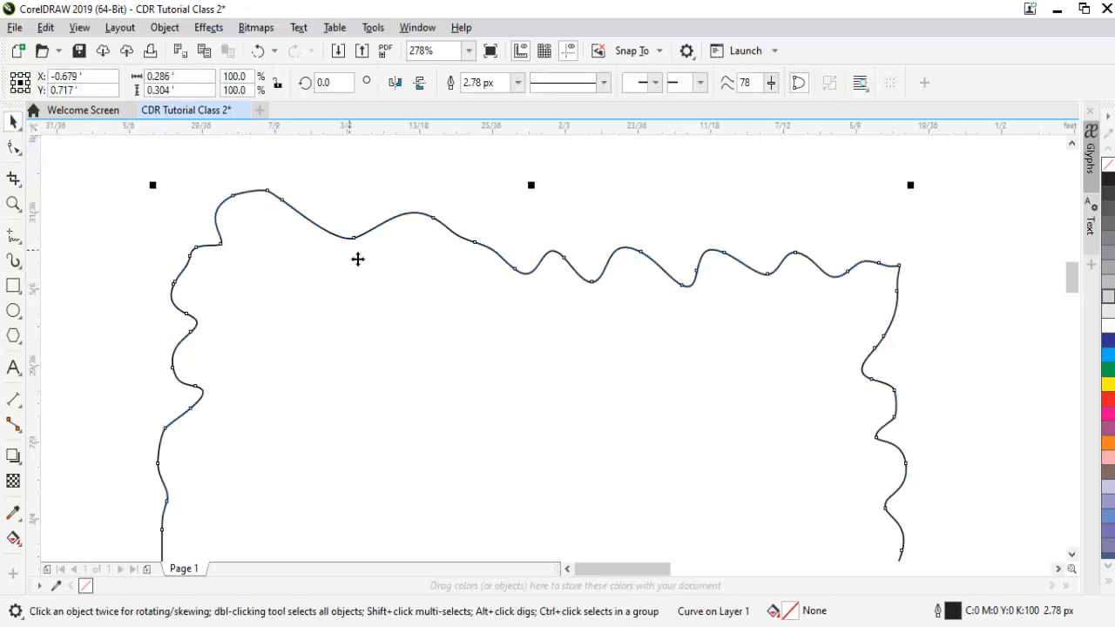
pyautogui.click(13, 178)
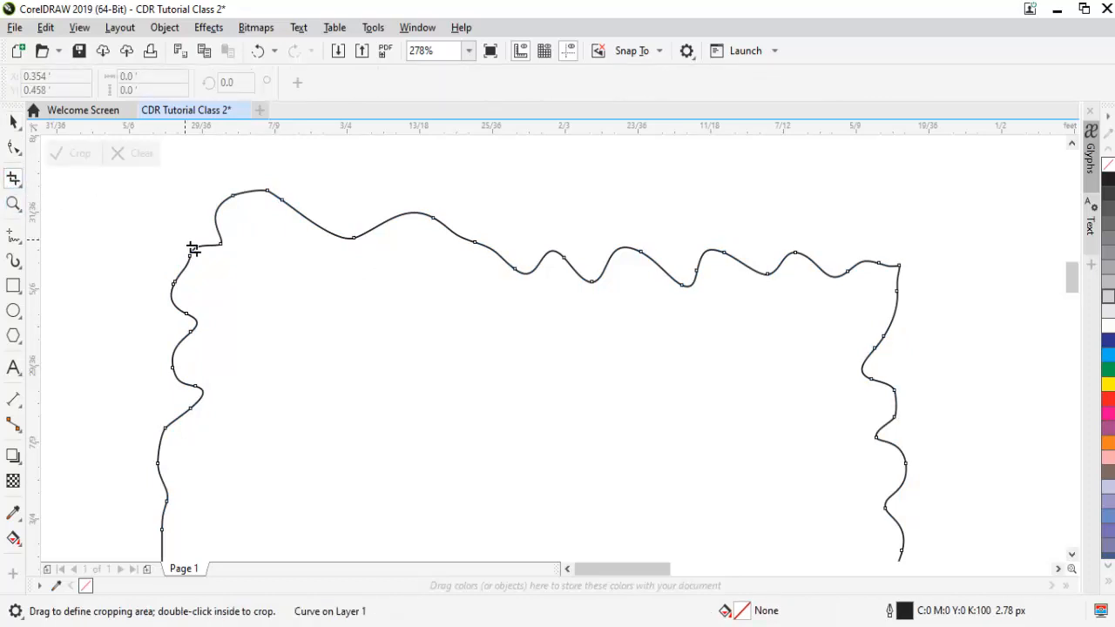
pyautogui.click(13, 120)
# - Undo the twirl, attract, smear, smooth and node edits until the shape is a plain square again
pyautogui.press('z')
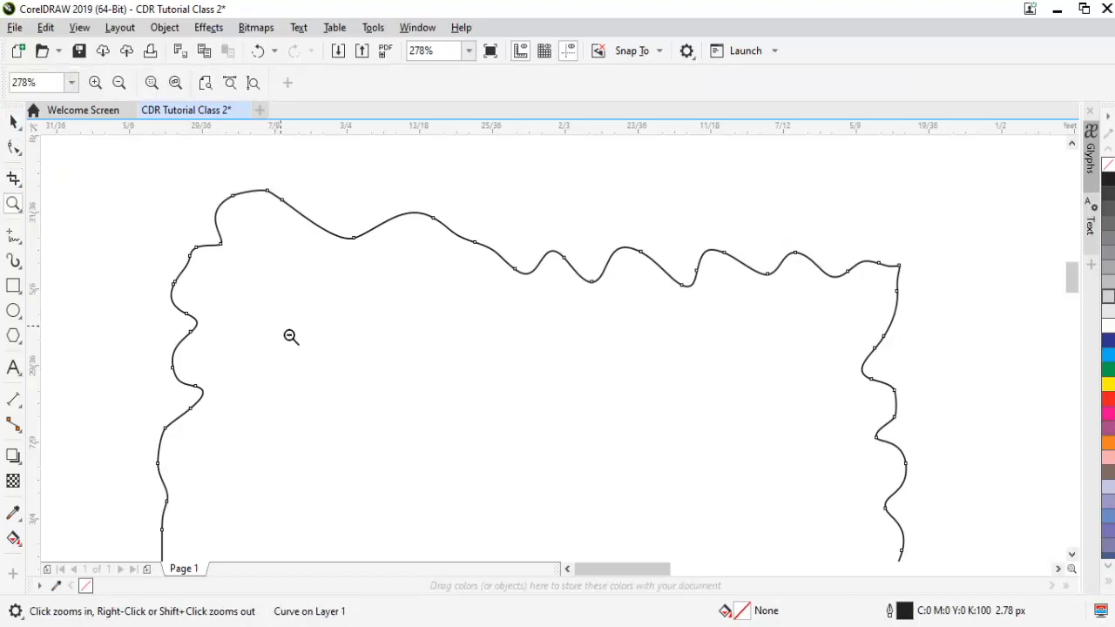
pyautogui.keyDown('shift'); pyautogui.click(290, 336); pyautogui.keyUp('shift')
pyautogui.press('space')
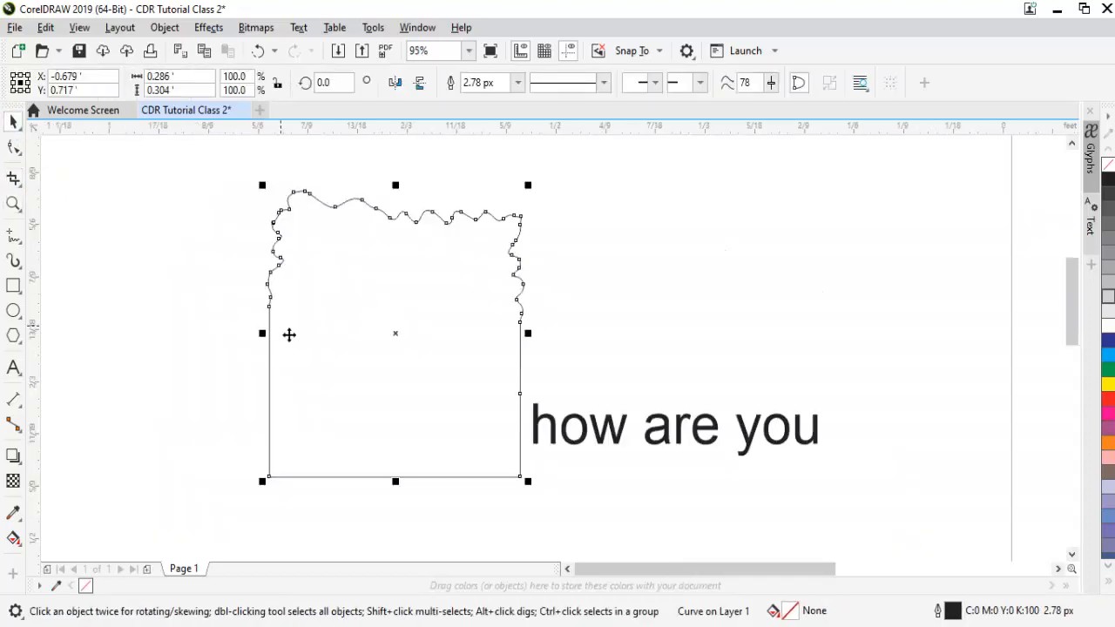
pyautogui.hotkey('ctrl', 'z')
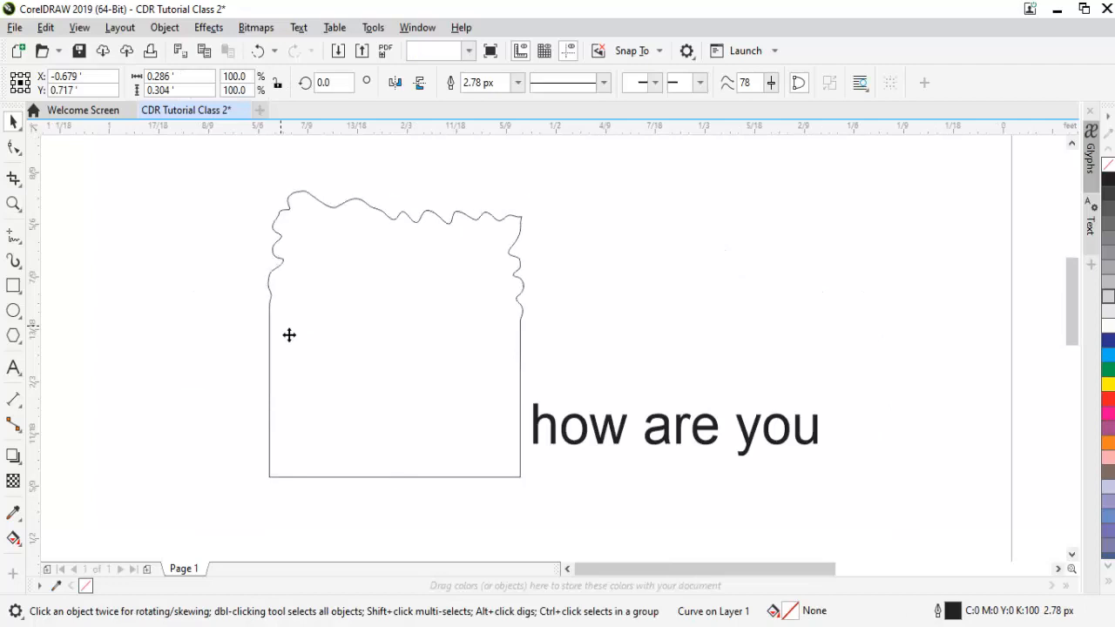
pyautogui.hotkey('ctrl', 'z')
pyautogui.hotkey('ctrl', 'z')
pyautogui.hotkey('ctrl', 'z')
pyautogui.hotkey('ctrl', 'z')
pyautogui.hotkey('ctrl', 'z')
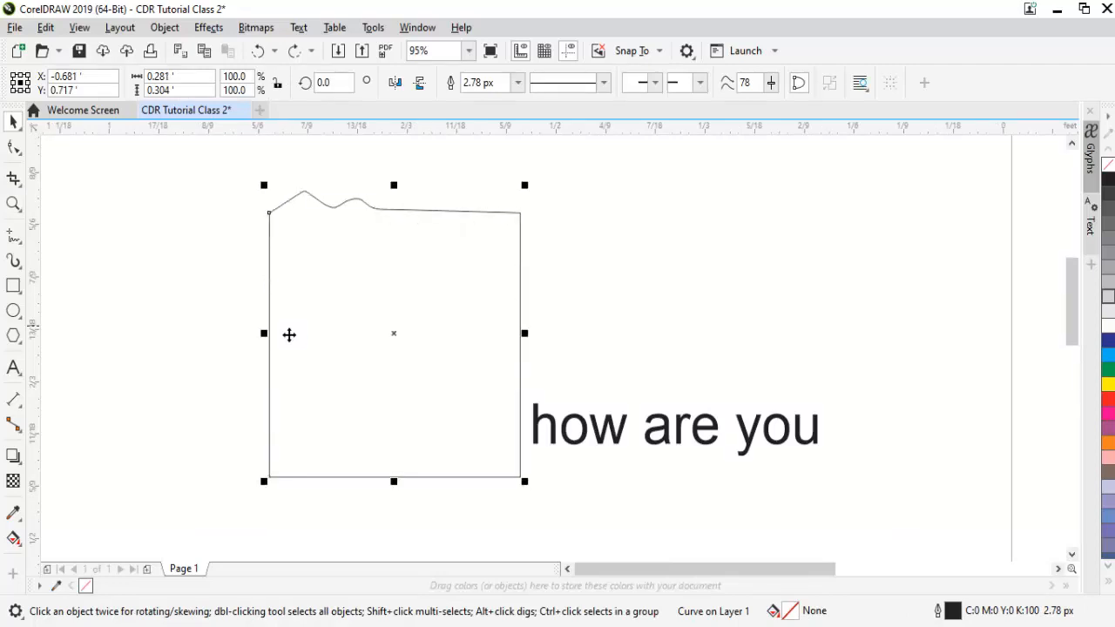
pyautogui.hotkey('ctrl', 'z')
pyautogui.hotkey('ctrl', 'z')
pyautogui.hotkey('ctrl', 'z')
pyautogui.hotkey('ctrl', 'z')
pyautogui.hotkey('ctrl', 'z')
pyautogui.hotkey('ctrl', 'z')
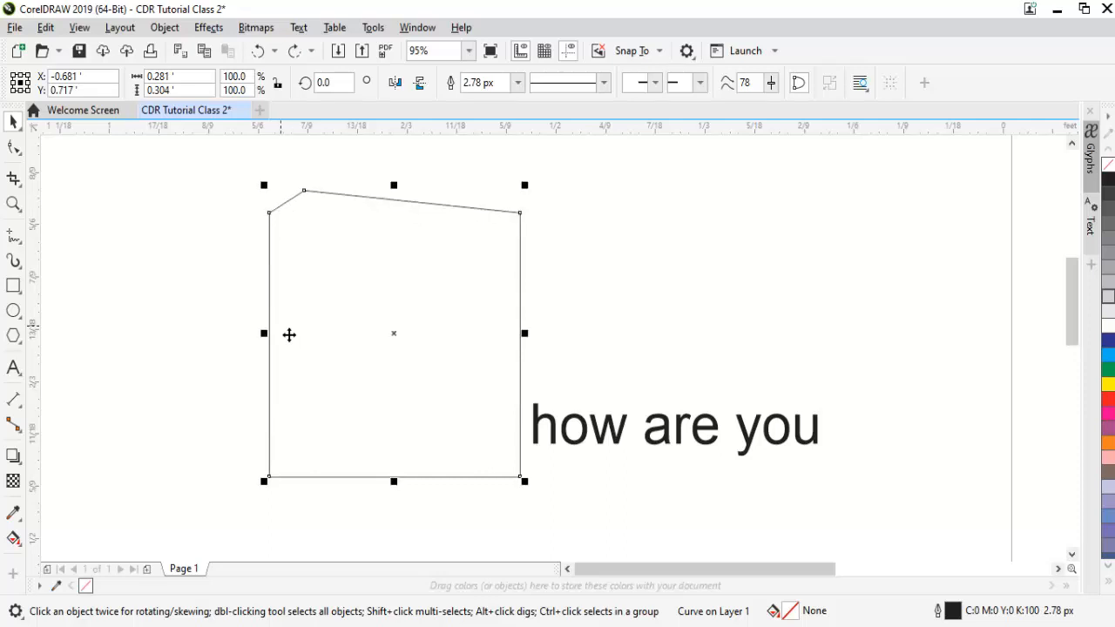
pyautogui.hotkey('ctrl', 'z')
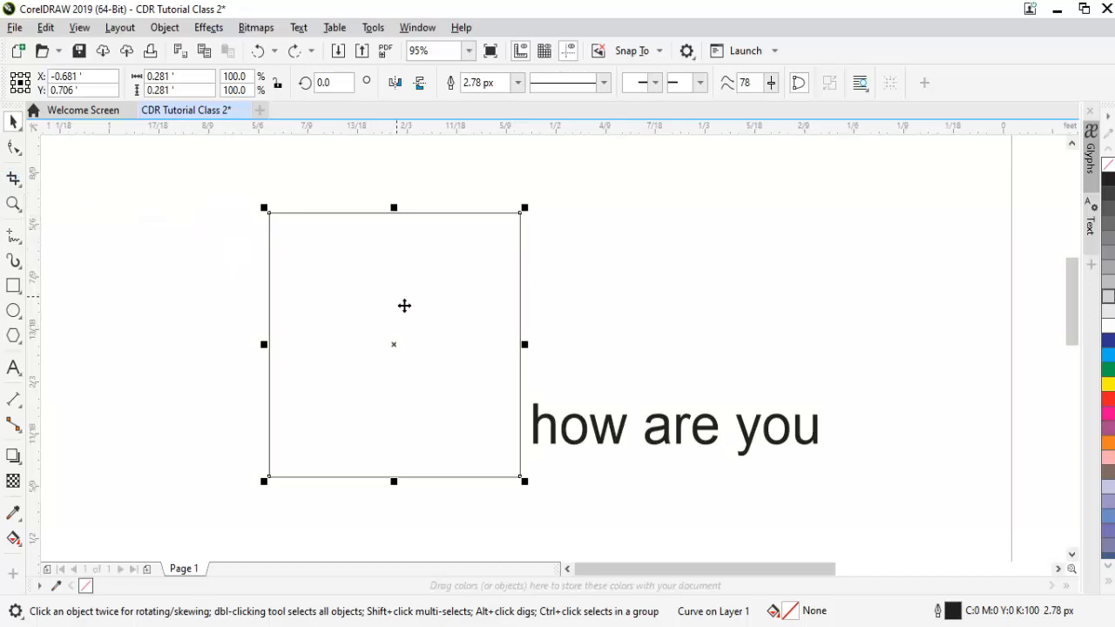
# - Crop the square to an area about 0.189 by 0.162 ft covering its upper-left corner
pyautogui.click(14, 179)
pyautogui.moveTo(226, 192); pyautogui.dragTo(394, 345)
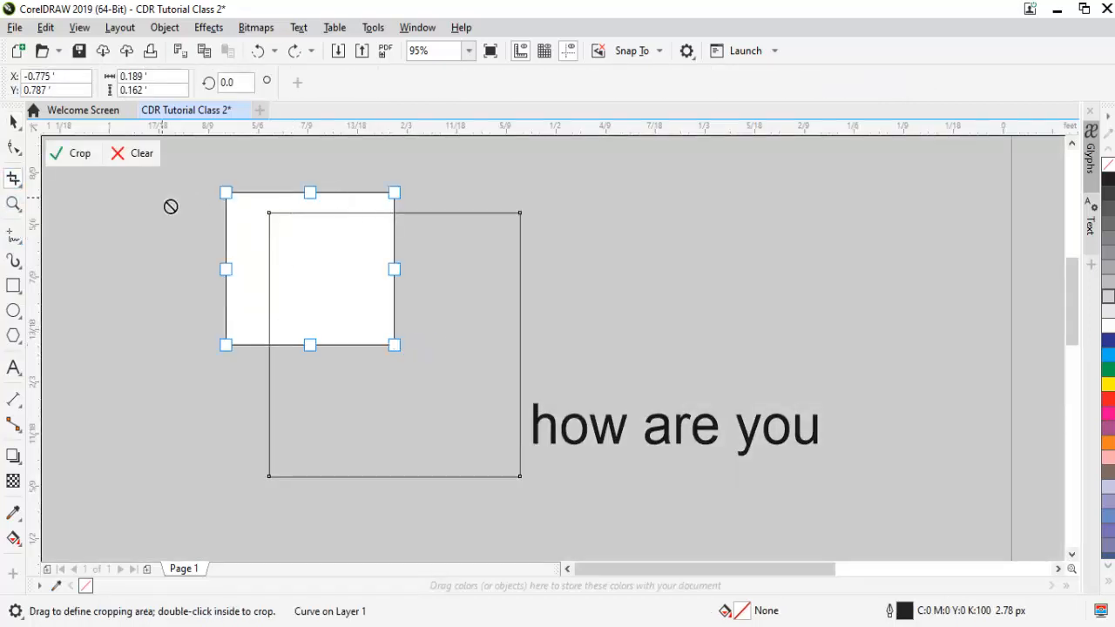
pyautogui.click(80, 154)
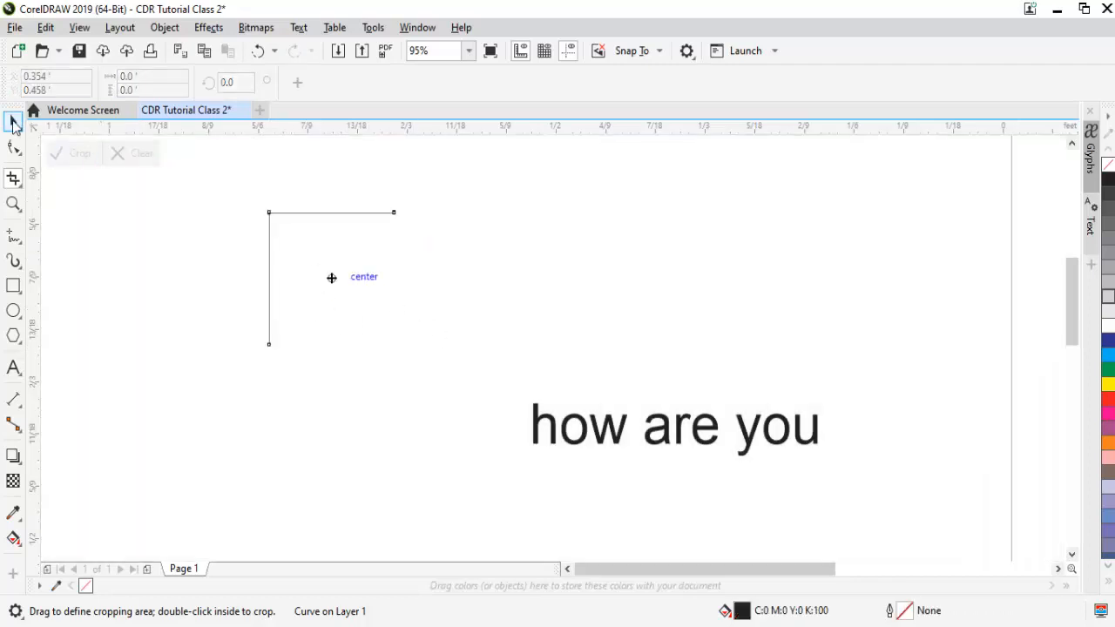
# - Move the cropped corner piece slightly down and recolour it blue (C:100 M:100 Y:0 K:0)
pyautogui.click(13, 120)
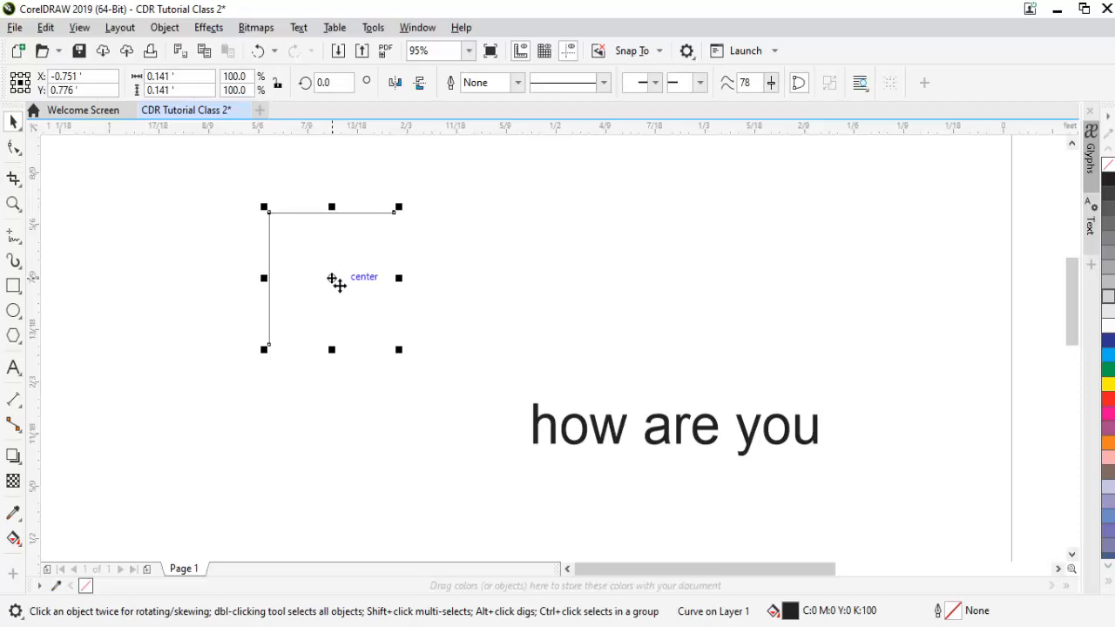
pyautogui.click(374, 281)
pyautogui.click(309, 212)
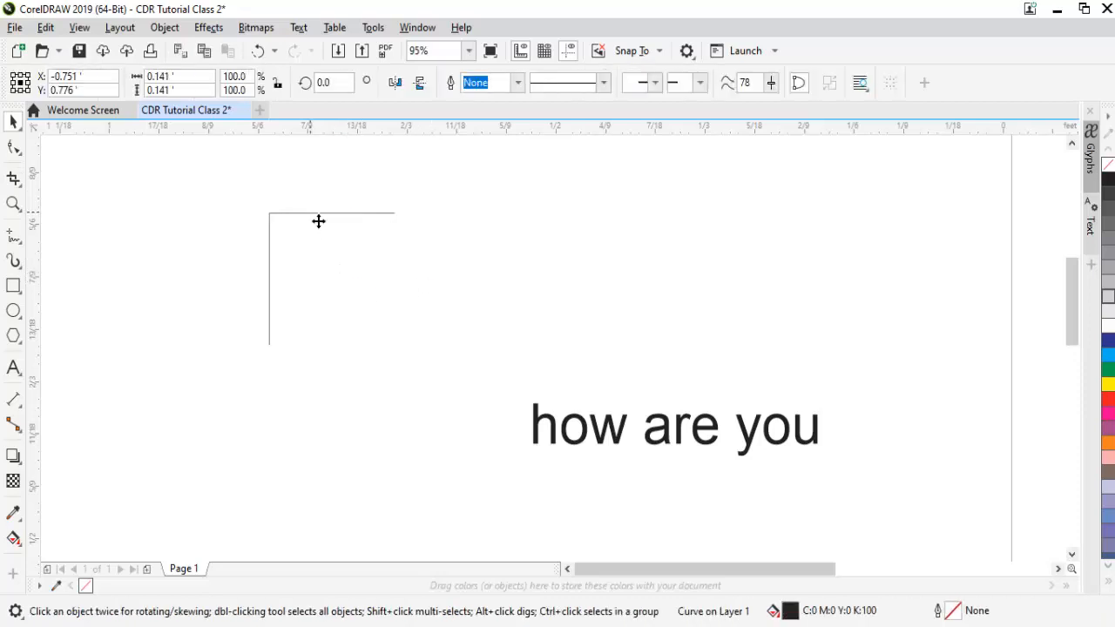
pyautogui.moveTo(318, 221); pyautogui.dragTo(307, 241)
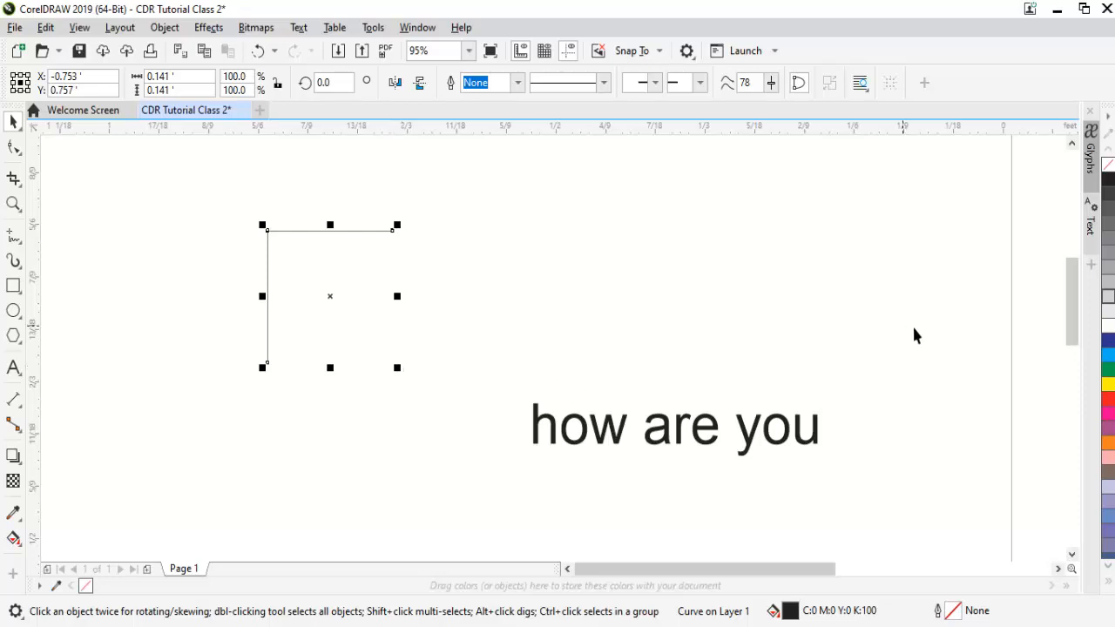
pyautogui.rightClick(1108, 340)
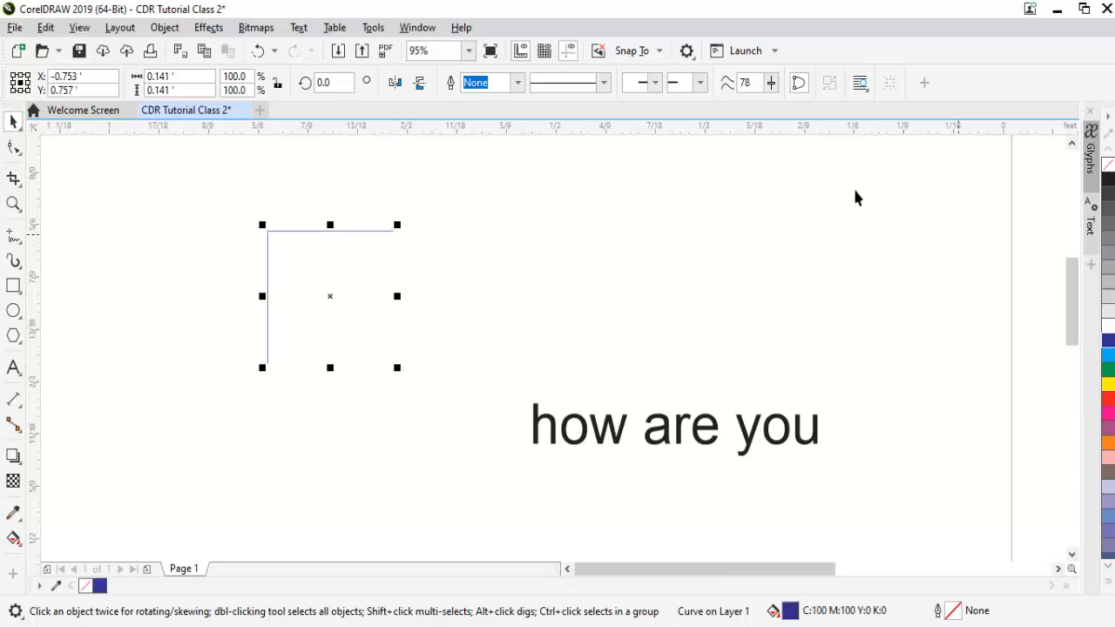
# - Undo the recolouring, the move and the corner crop of the square
pyautogui.click(398, 373)
pyautogui.hotkey('ctrl', 'z')
pyautogui.hotkey('ctrl', 'z')
pyautogui.hotkey('ctrl', 'z')
pyautogui.hotkey('ctrl', 'z')
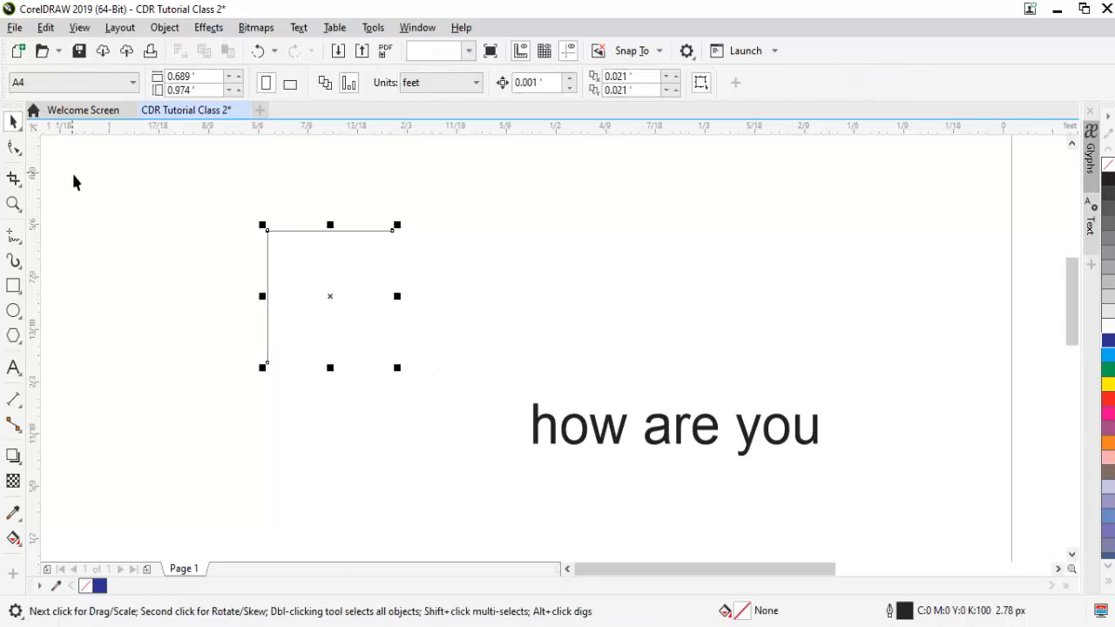
# - Crop the square to a horizontal band about 0.426 by 0.098 ft across its middle, and move the remaining piece up and to the right
pyautogui.click(14, 179)
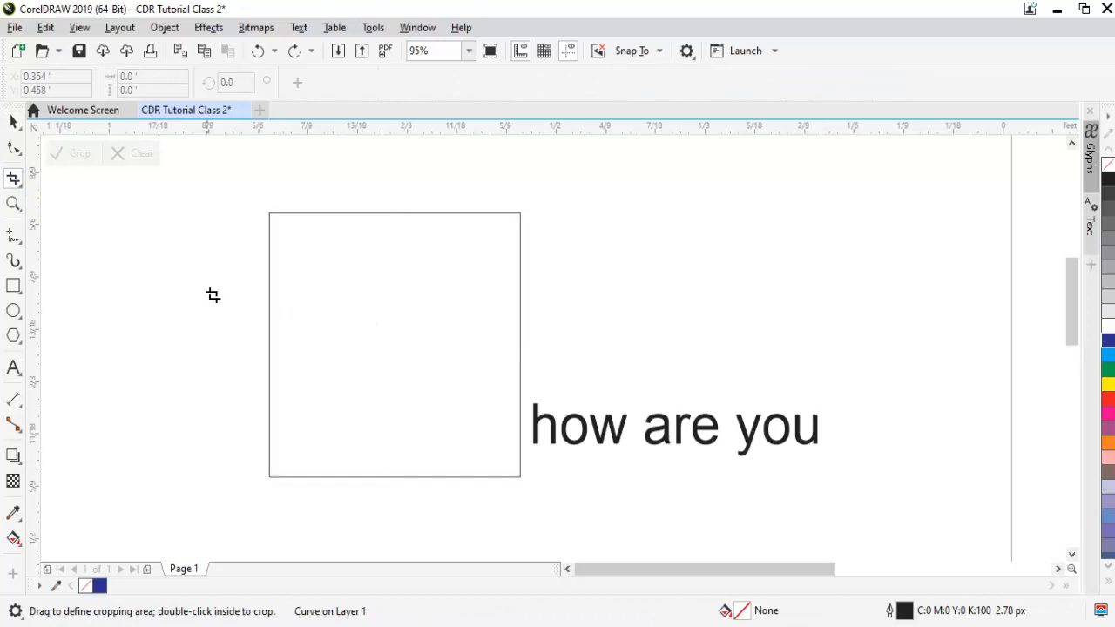
pyautogui.moveTo(214, 295); pyautogui.dragTo(593, 388)
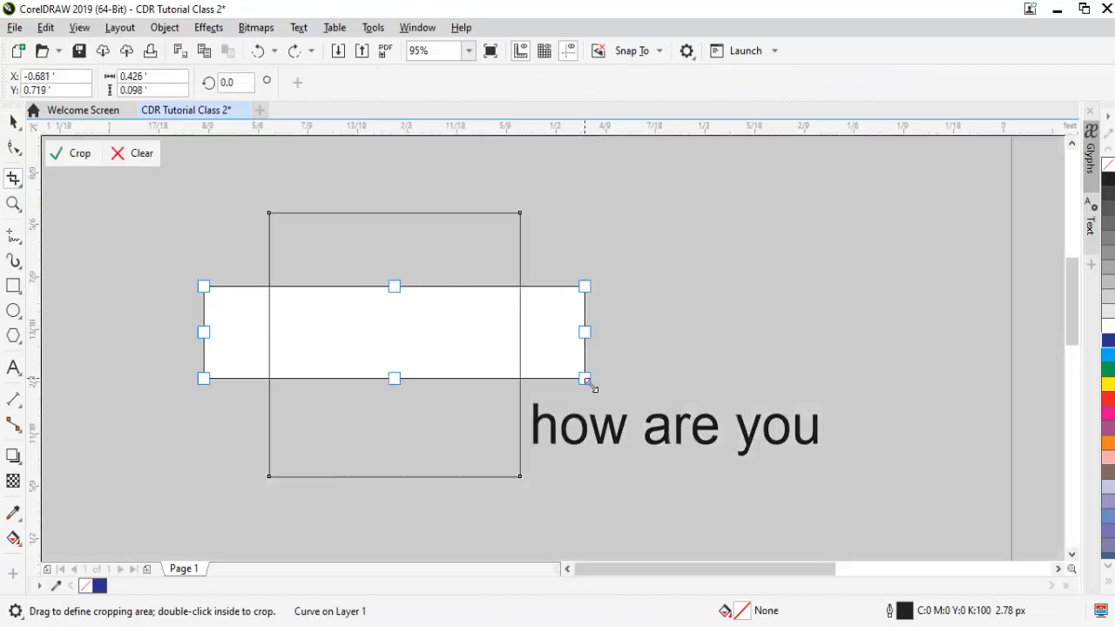
pyautogui.press('Return')
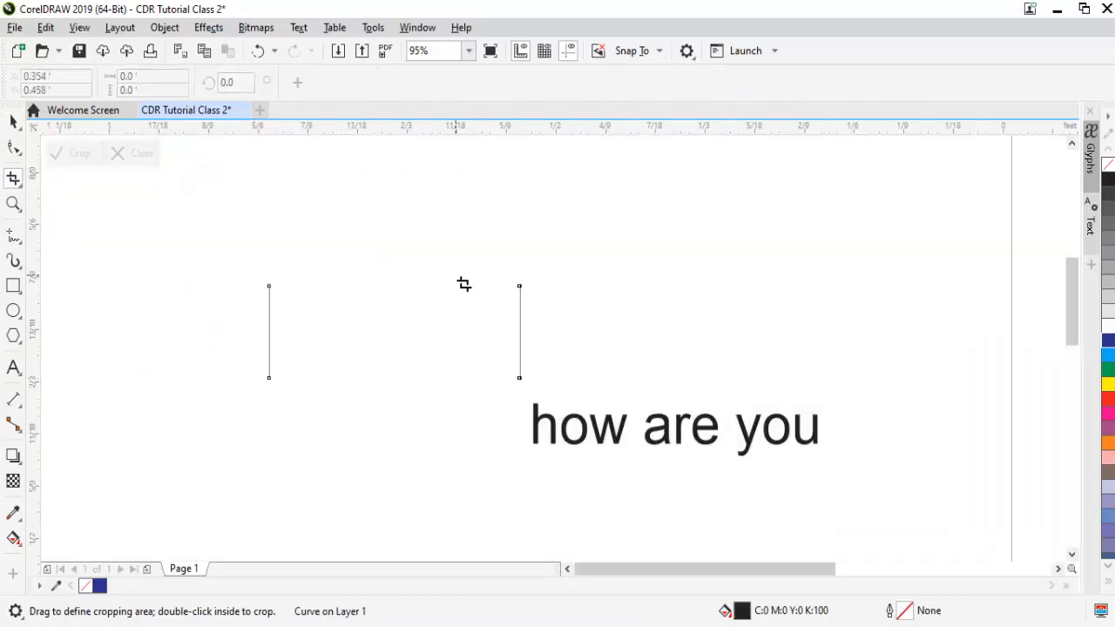
pyautogui.press('space')
pyautogui.moveTo(408, 337); pyautogui.dragTo(435, 281)
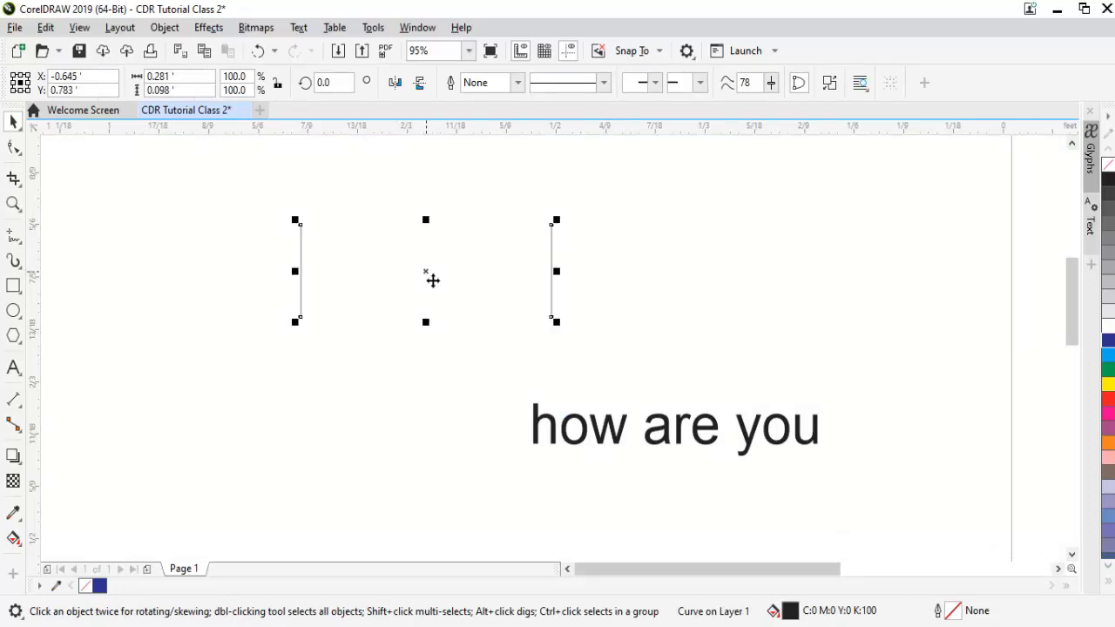
# - Undo the move and the band crop to restore the full square
pyautogui.click(21, 187)
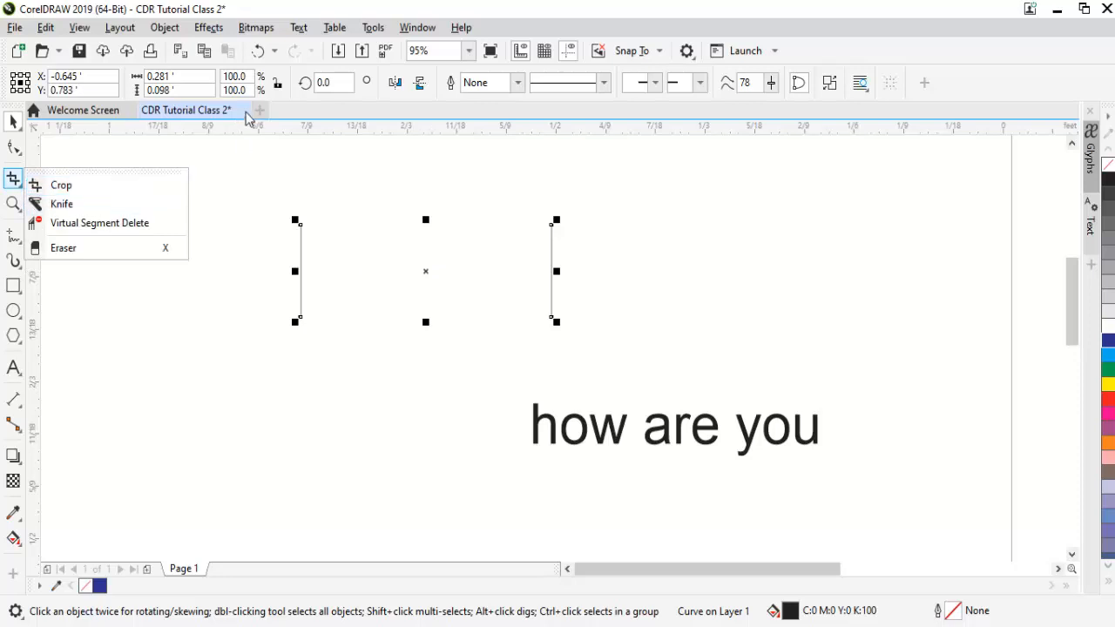
pyautogui.click(244, 138)
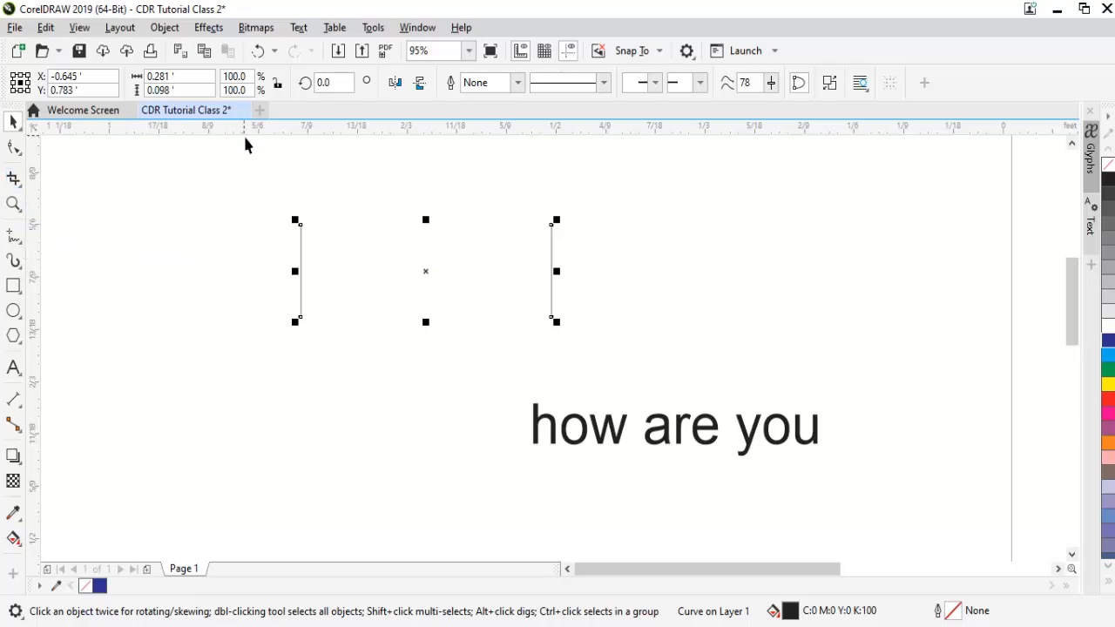
pyautogui.hotkey('ctrl', 'z')
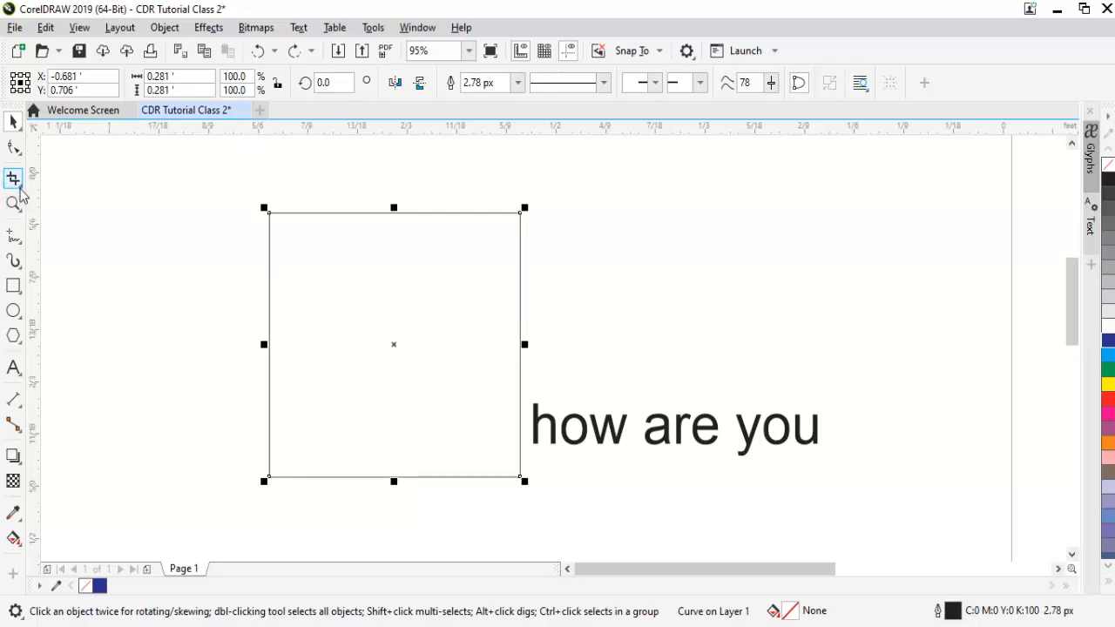
# - Try to cut into the square's upper edge with two short diagonal Knife strokes
pyautogui.click(19, 186)
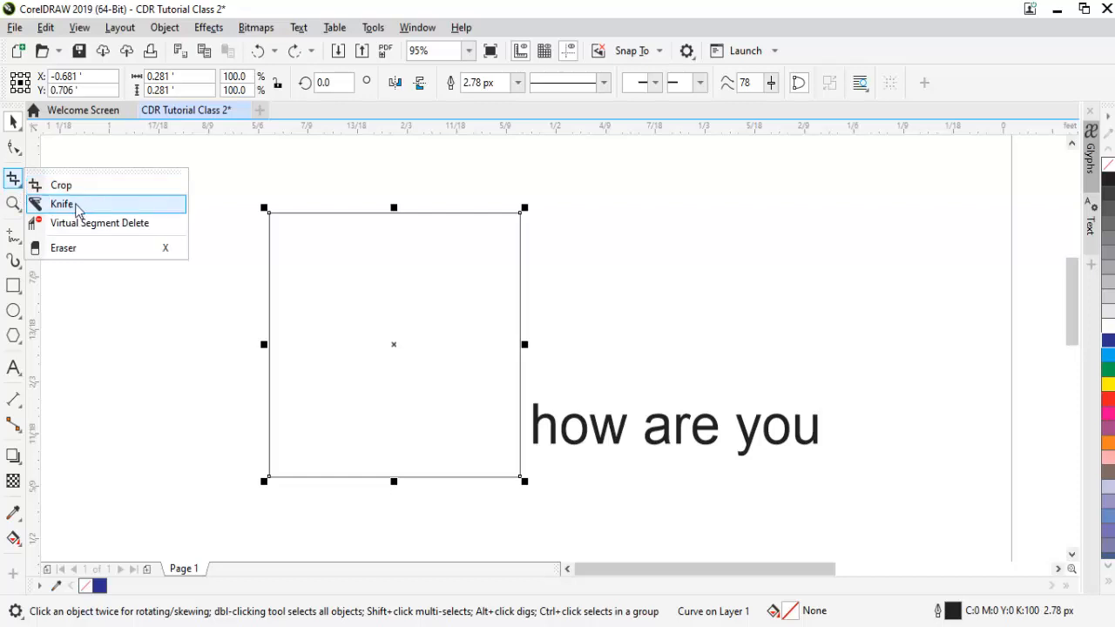
pyautogui.click(76, 209)
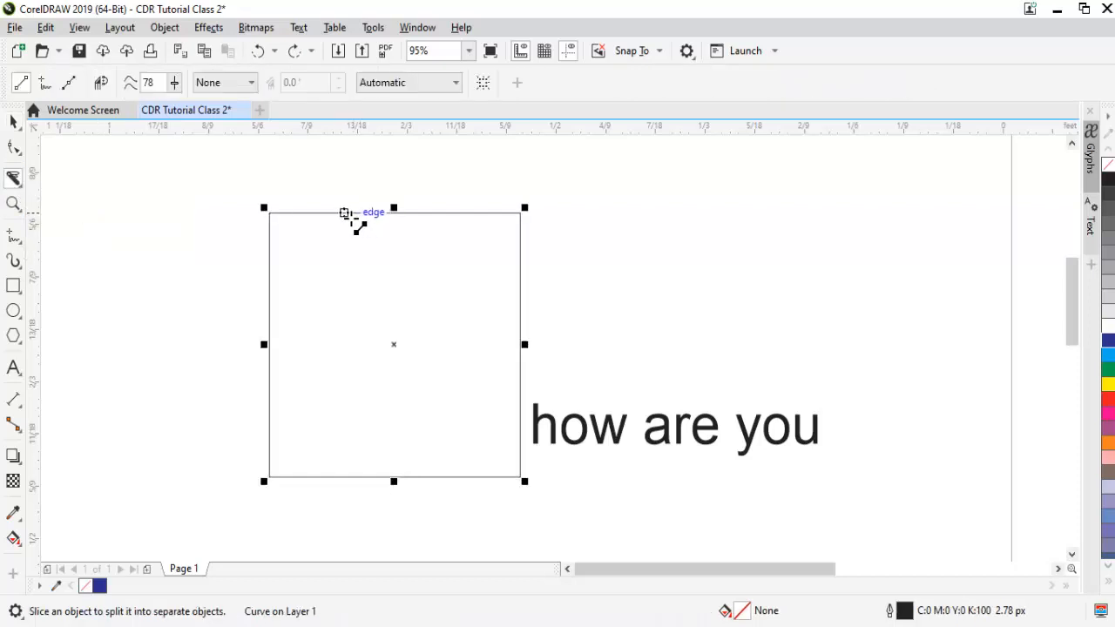
pyautogui.moveTo(343, 213); pyautogui.dragTo(371, 244)
pyautogui.moveTo(323, 197); pyautogui.dragTo(384, 271)
pyautogui.press('z')
pyautogui.moveTo(221, 171); pyautogui.dragTo(593, 352)
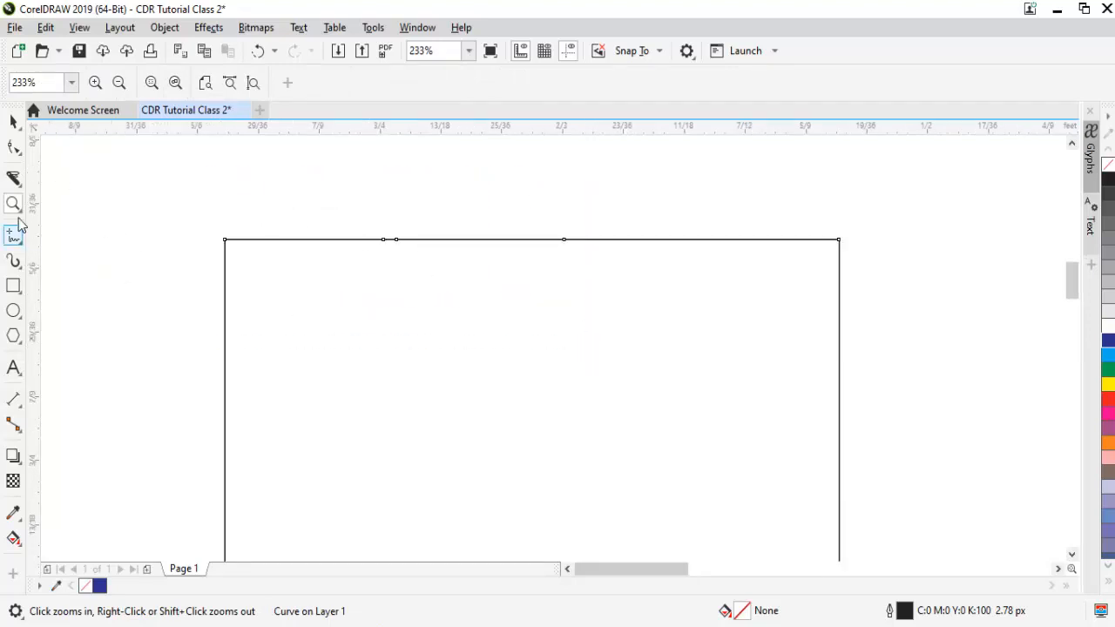
# - Toggle the Knife's auto-close setting and make a straight diagonal Knife cut across the square's upper edge
pyautogui.click(13, 178)
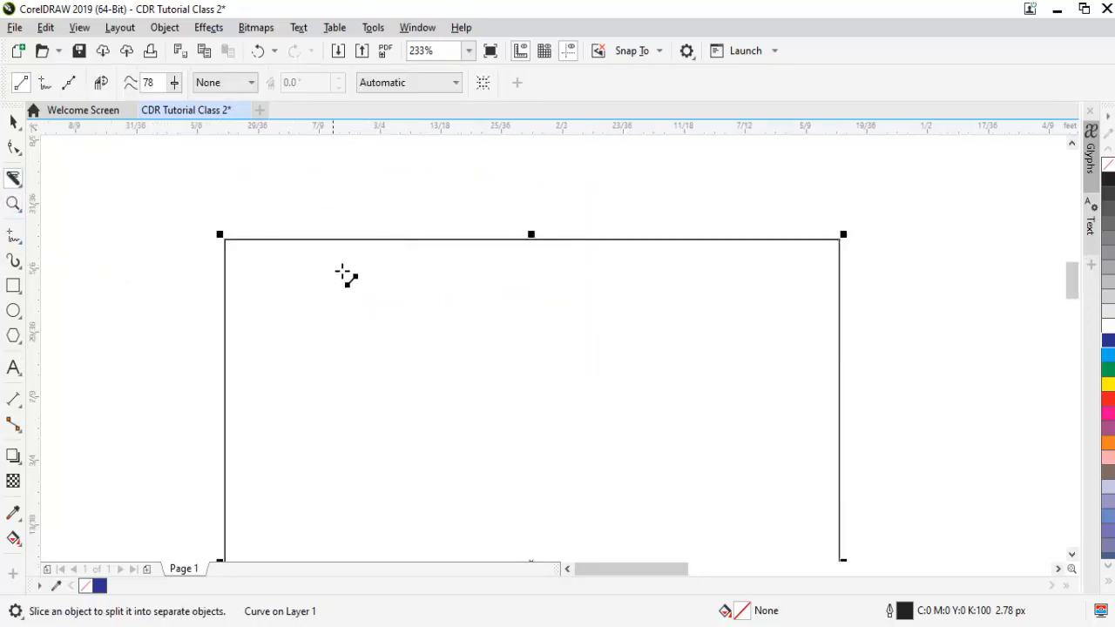
pyautogui.click(100, 86)
pyautogui.moveTo(338, 218); pyautogui.dragTo(454, 338)
pyautogui.press('space')
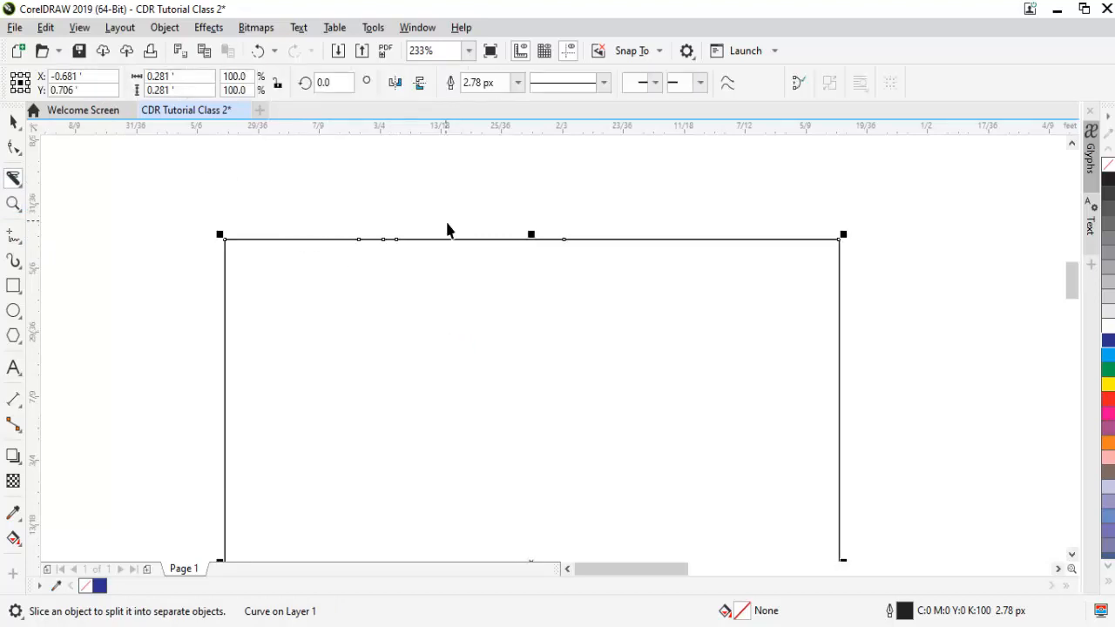
pyautogui.press('space')
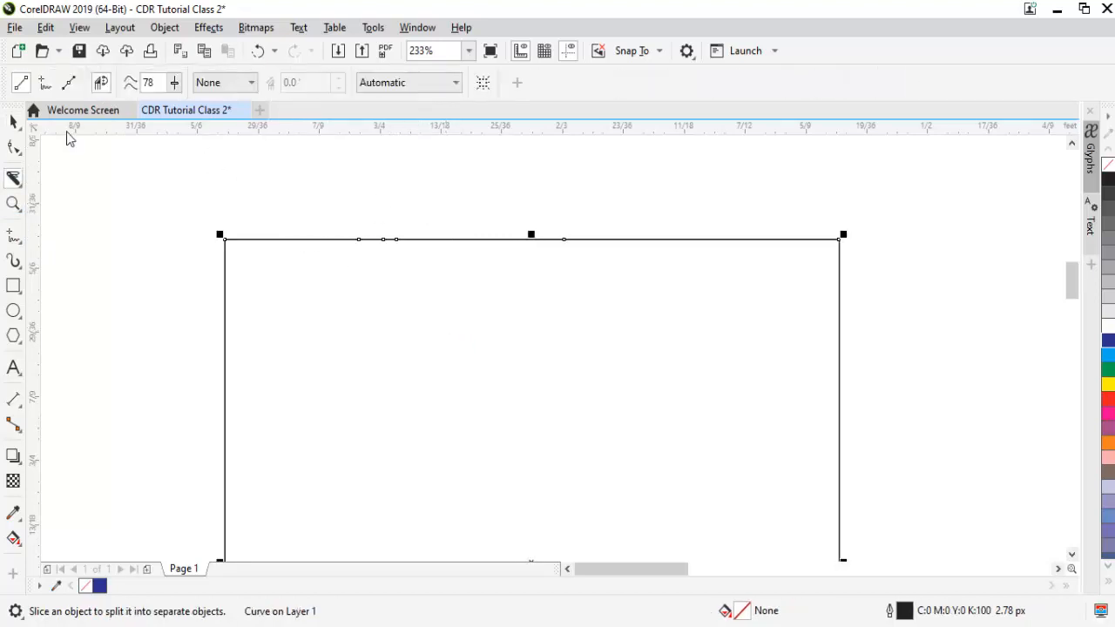
# - Cut the square with the Knife in Bézier mode, tracing a closed curved loop across the middle of its upper edge
pyautogui.click(69, 82)
pyautogui.moveTo(348, 212); pyautogui.dragTo(440, 285)
pyautogui.moveTo(589, 254); pyautogui.dragTo(622, 199)
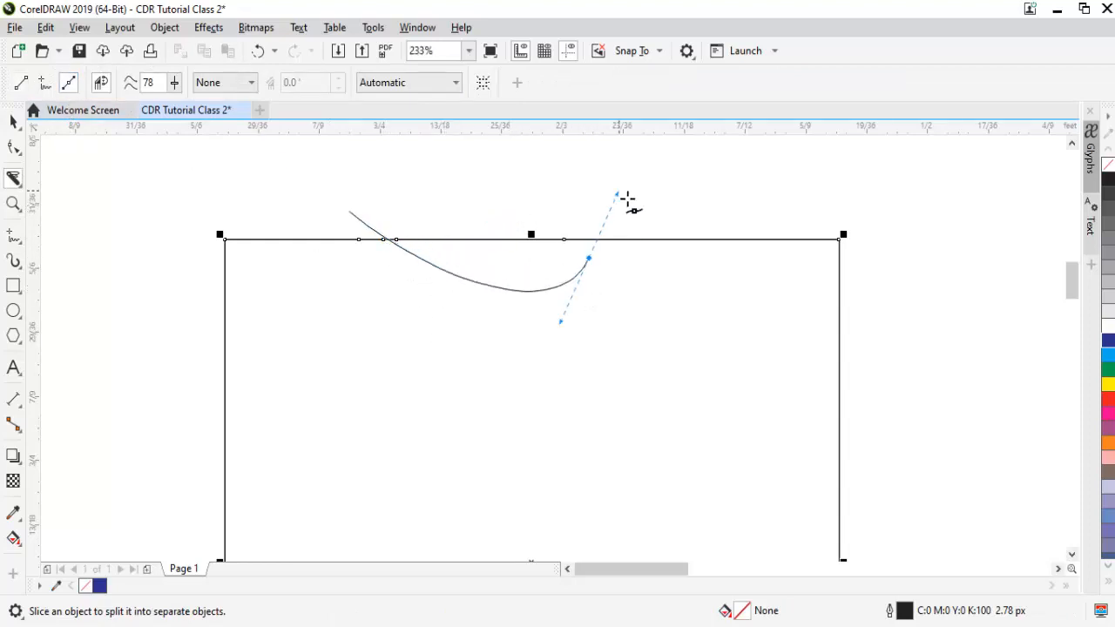
pyautogui.moveTo(380, 180); pyautogui.dragTo(344, 188)
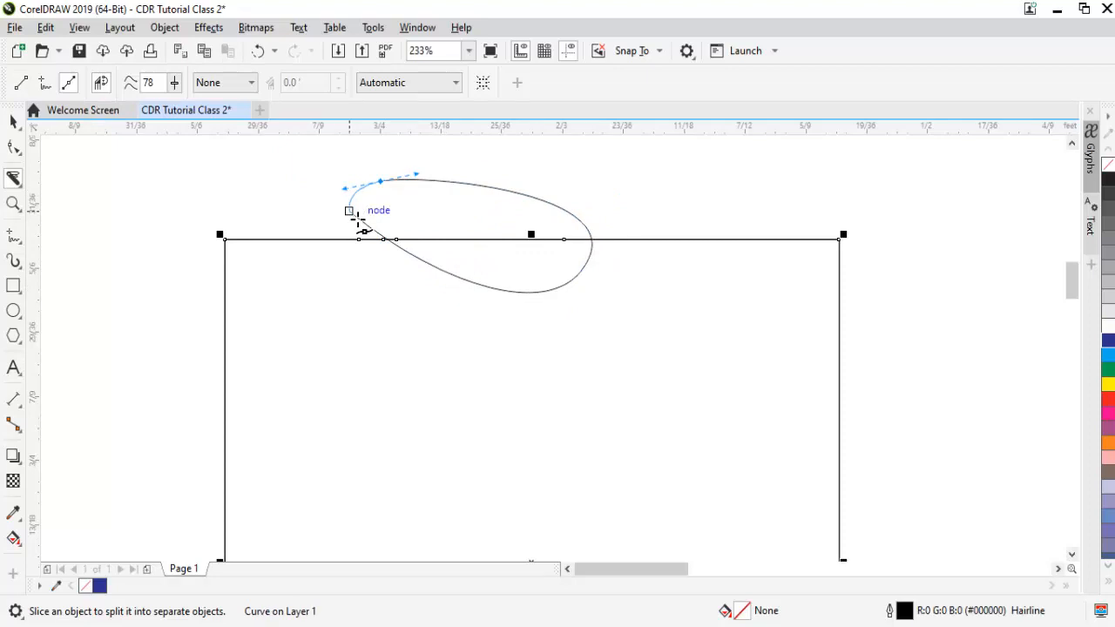
pyautogui.click(352, 213)
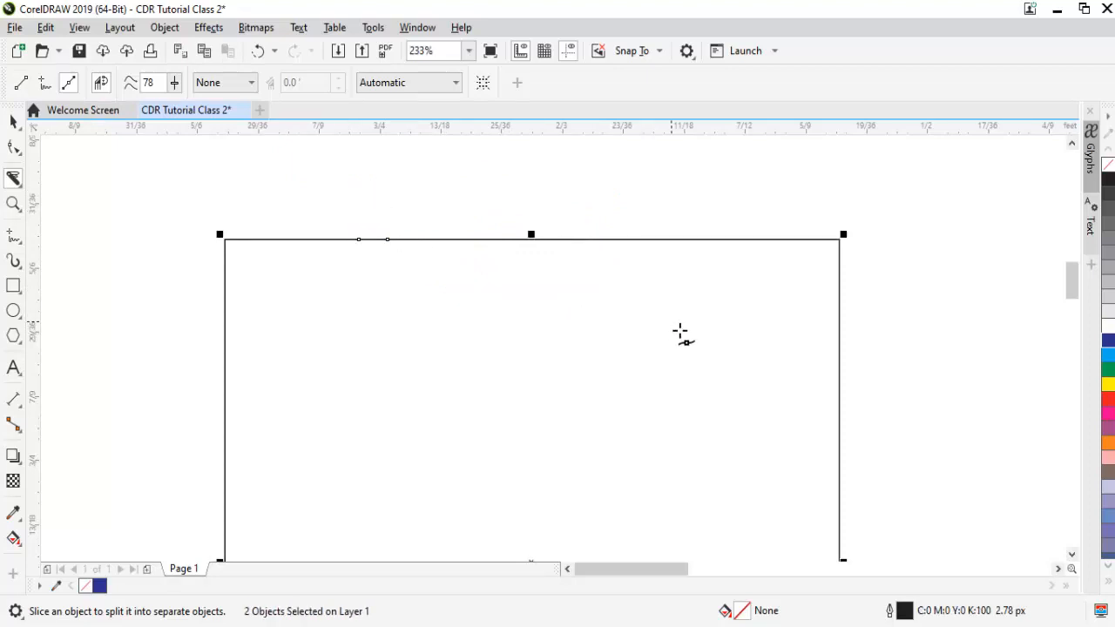
pyautogui.press('space')
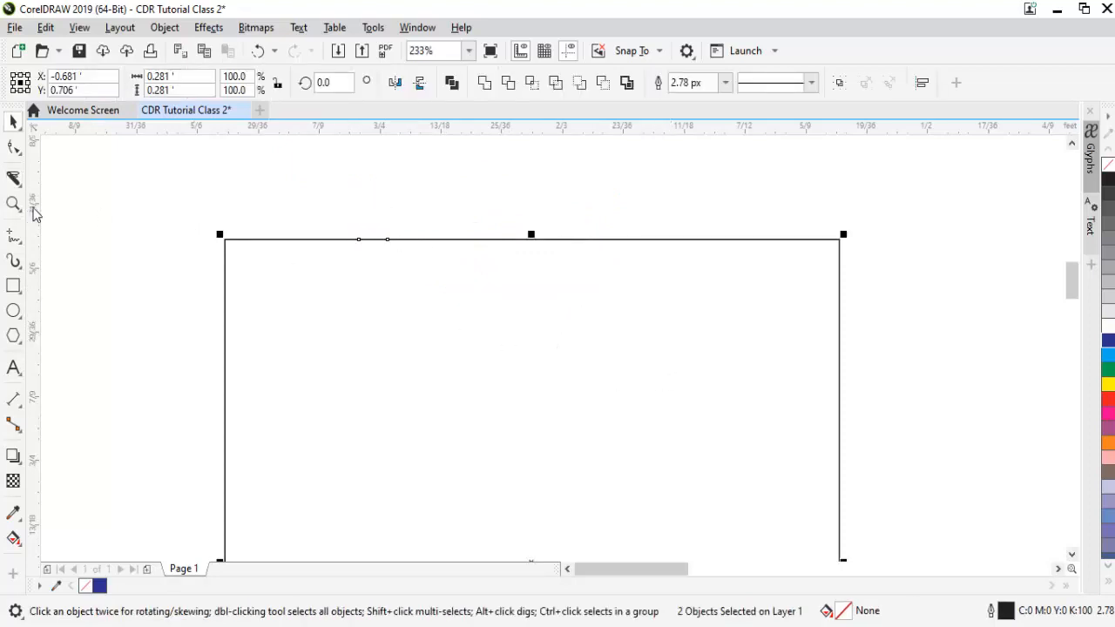
# - Try Virtual Segment Delete on the middle and right portions of the square's upper edge, and undo the deletions
pyautogui.click(21, 187)
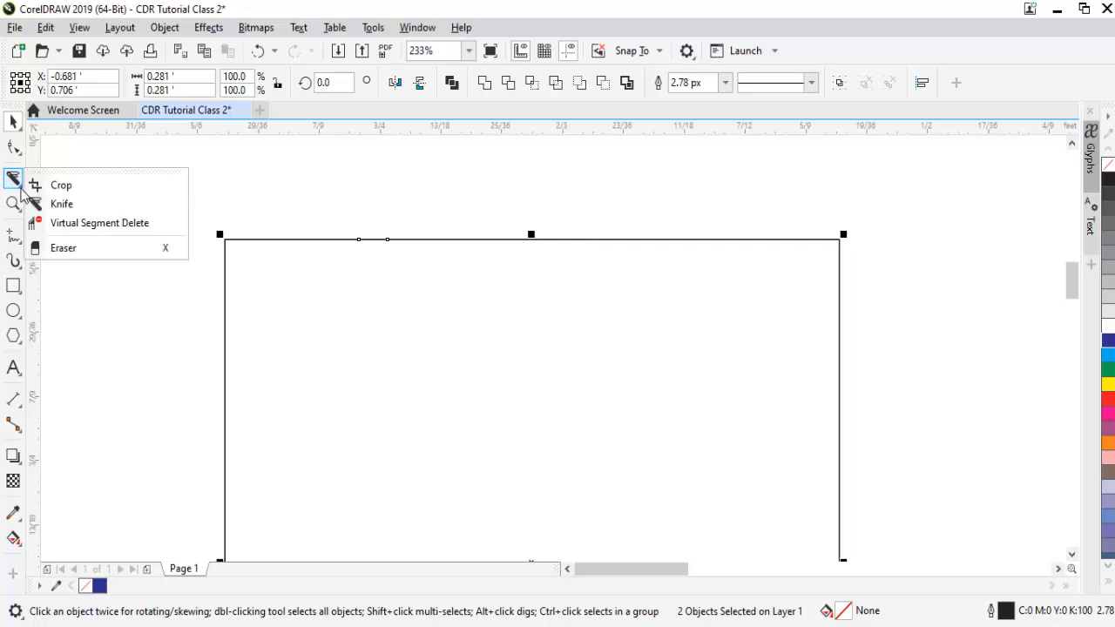
pyautogui.click(126, 223)
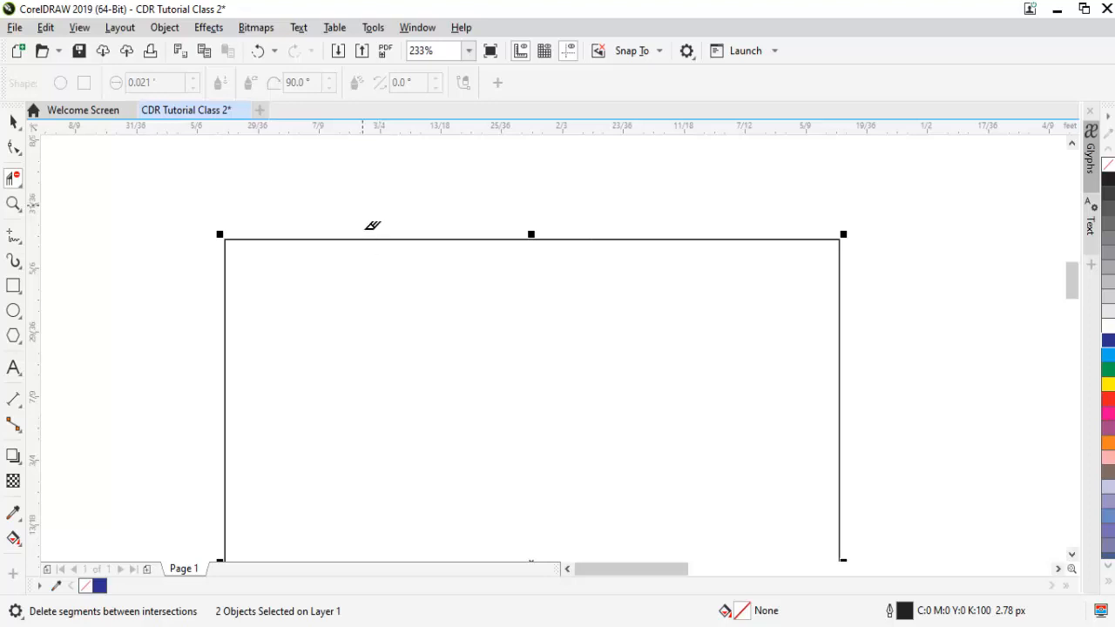
pyautogui.moveTo(367, 287); pyautogui.dragTo(429, 224)
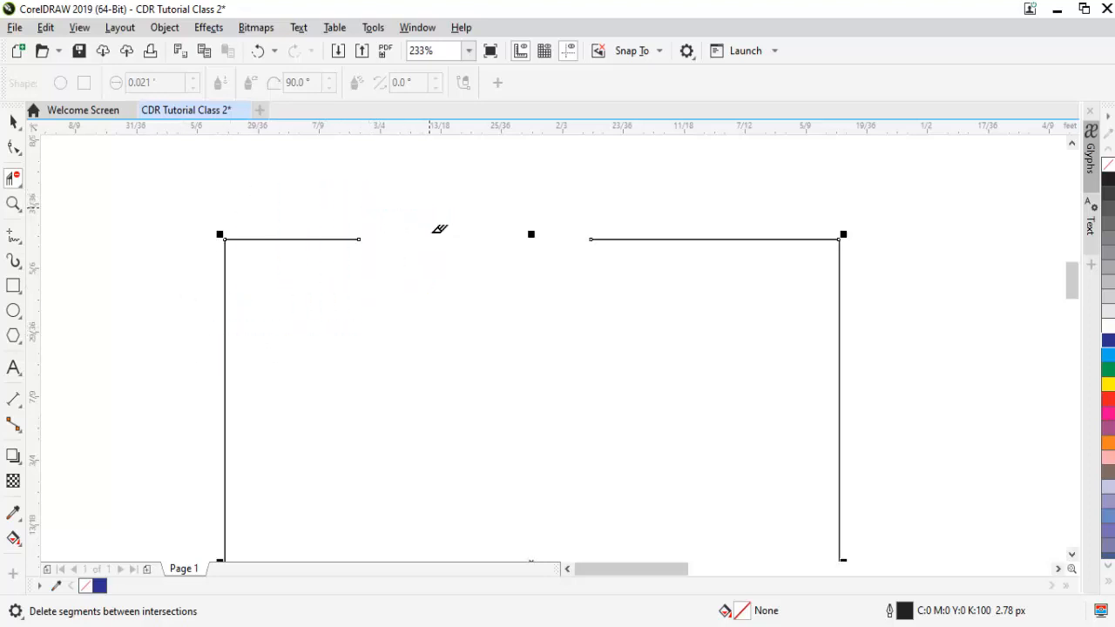
pyautogui.moveTo(576, 215); pyautogui.dragTo(680, 290)
pyautogui.hotkey('ctrl', 'z')
pyautogui.hotkey('ctrl', 'z')
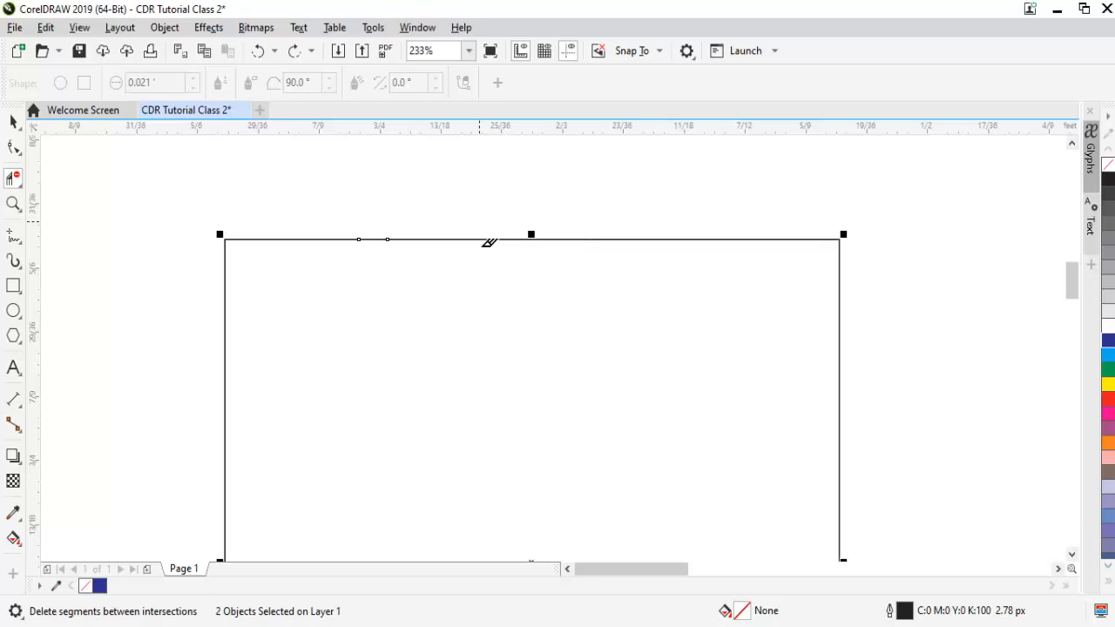
# - Try deleting all the cut nodes along the square's upper edge with the Shape tool, and undo the deletion
pyautogui.click(13, 148)
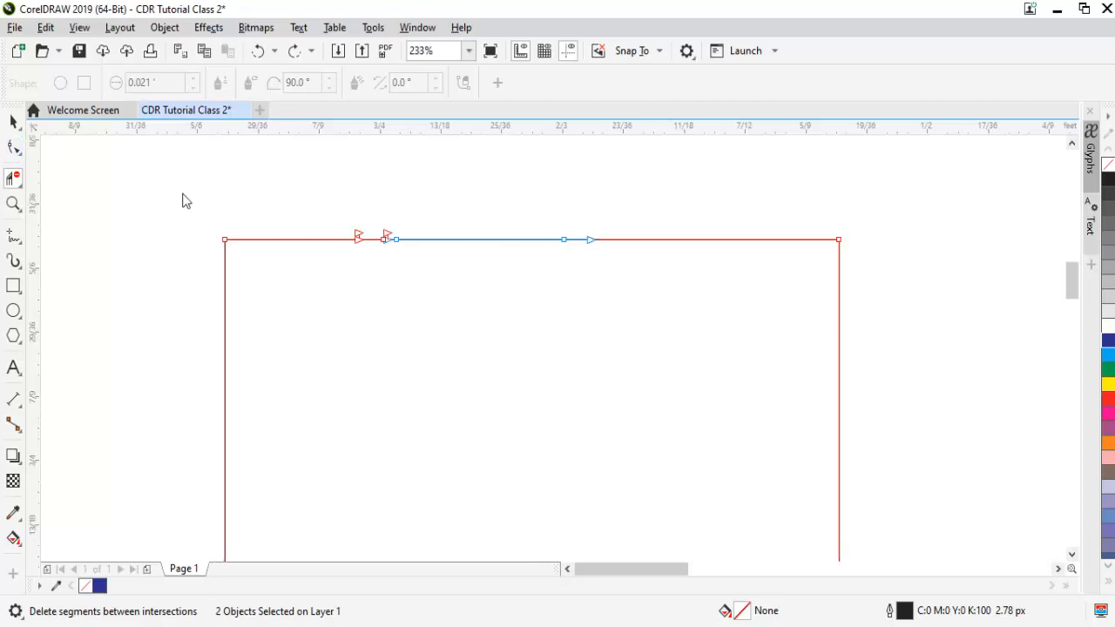
pyautogui.moveTo(315, 199); pyautogui.dragTo(631, 298)
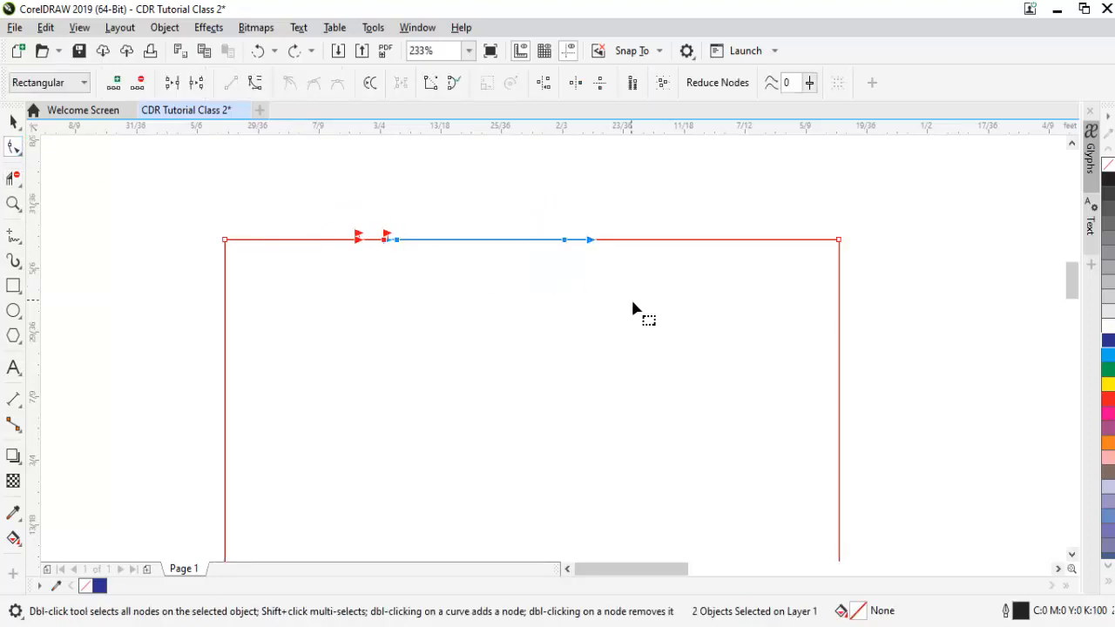
pyautogui.press('Delete')
pyautogui.hotkey('ctrl', 'z')
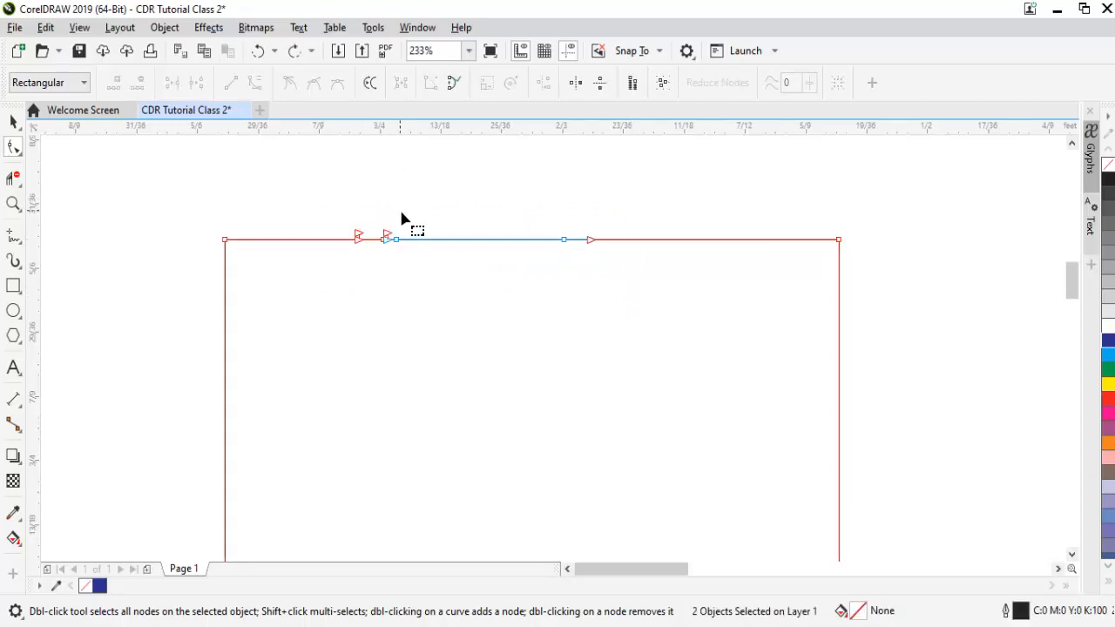
# - Examine the overlapping cut nodes on the square's upper edge by selecting them with the Shape tool
pyautogui.moveTo(381, 229); pyautogui.dragTo(416, 268)
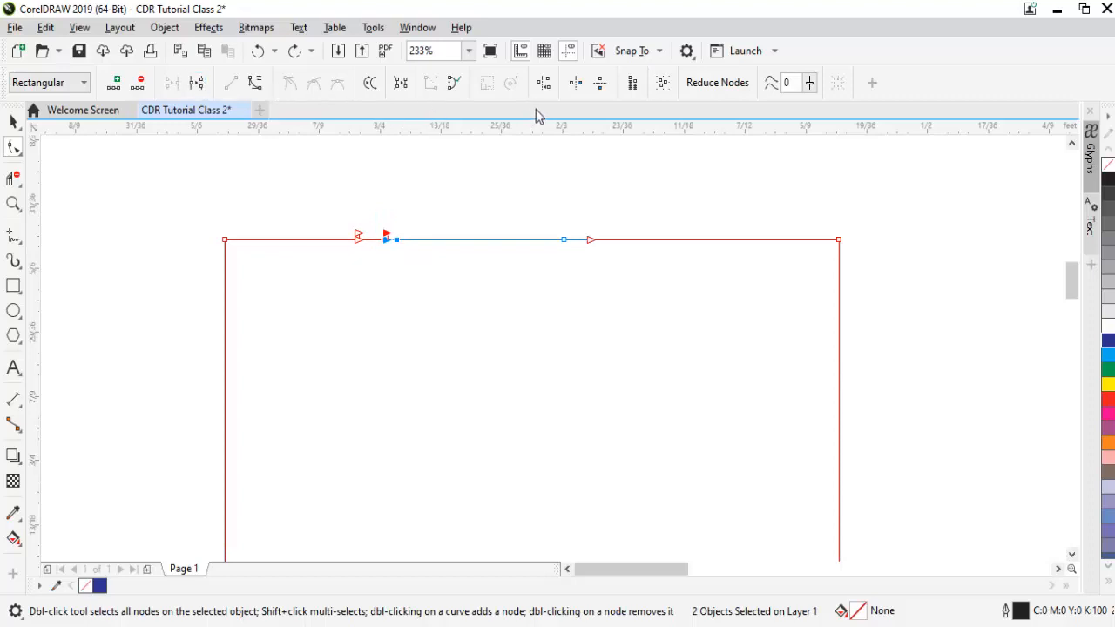
pyautogui.press('space')
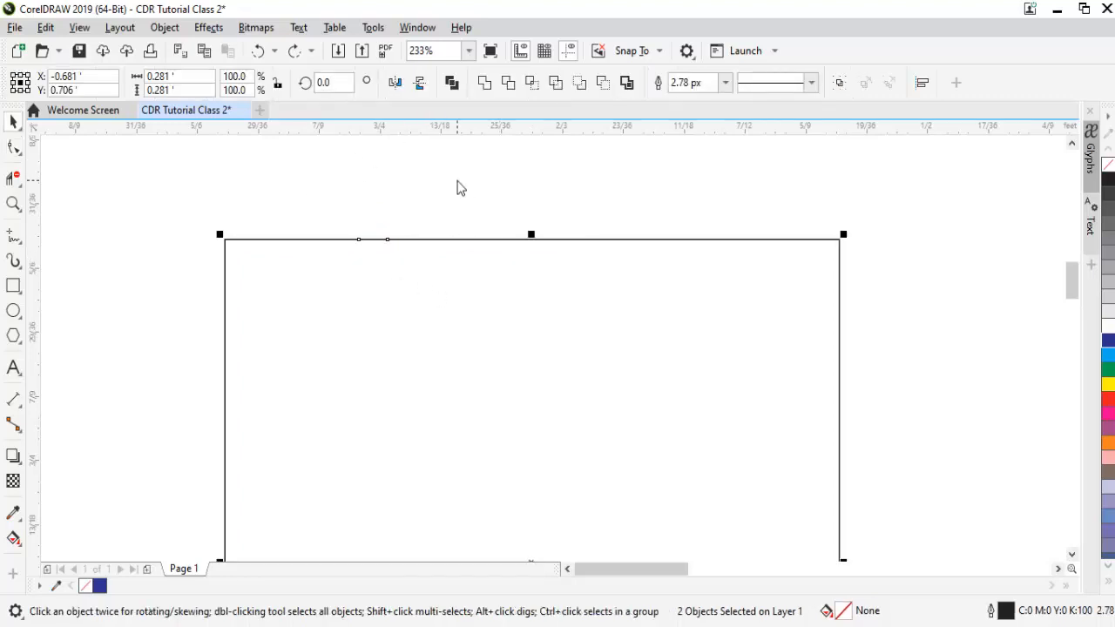
pyautogui.press('space')
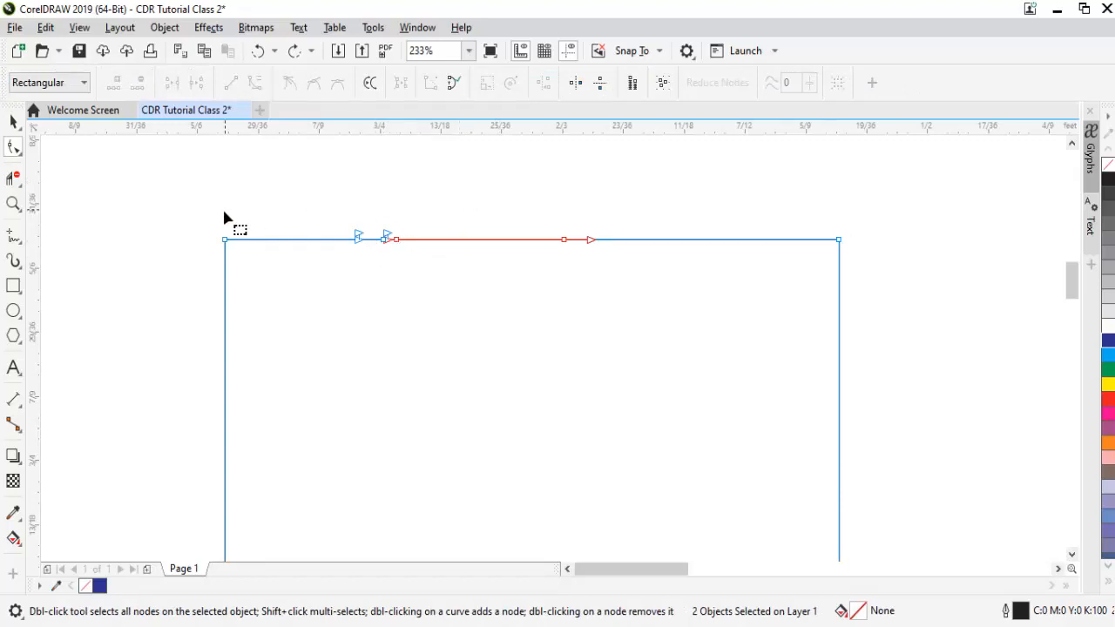
pyautogui.moveTo(374, 218); pyautogui.dragTo(615, 291)
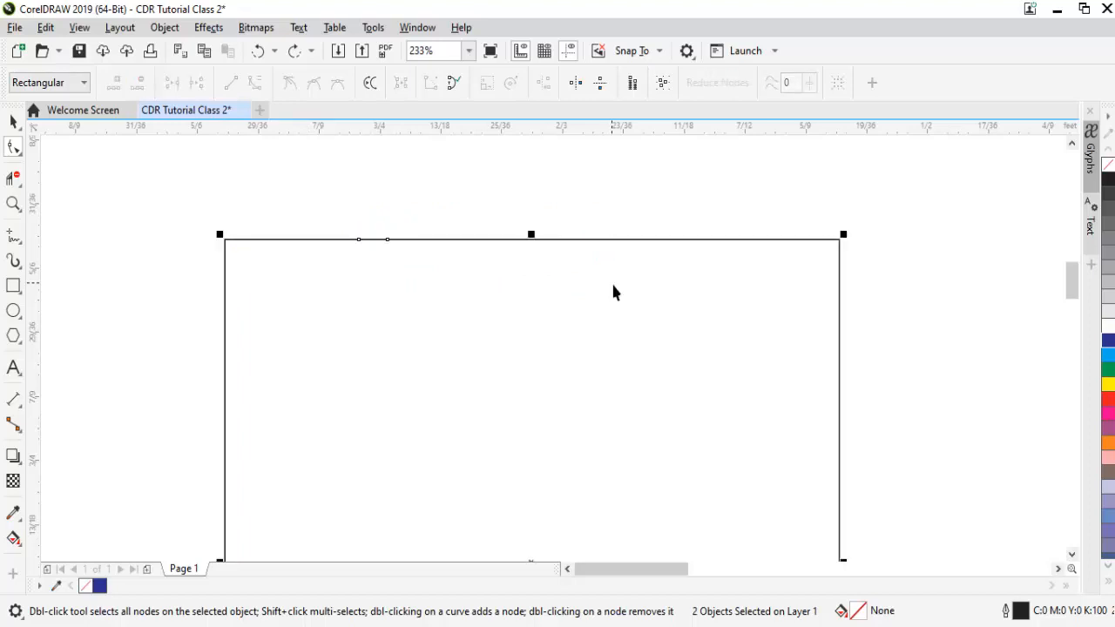
pyautogui.press('space')
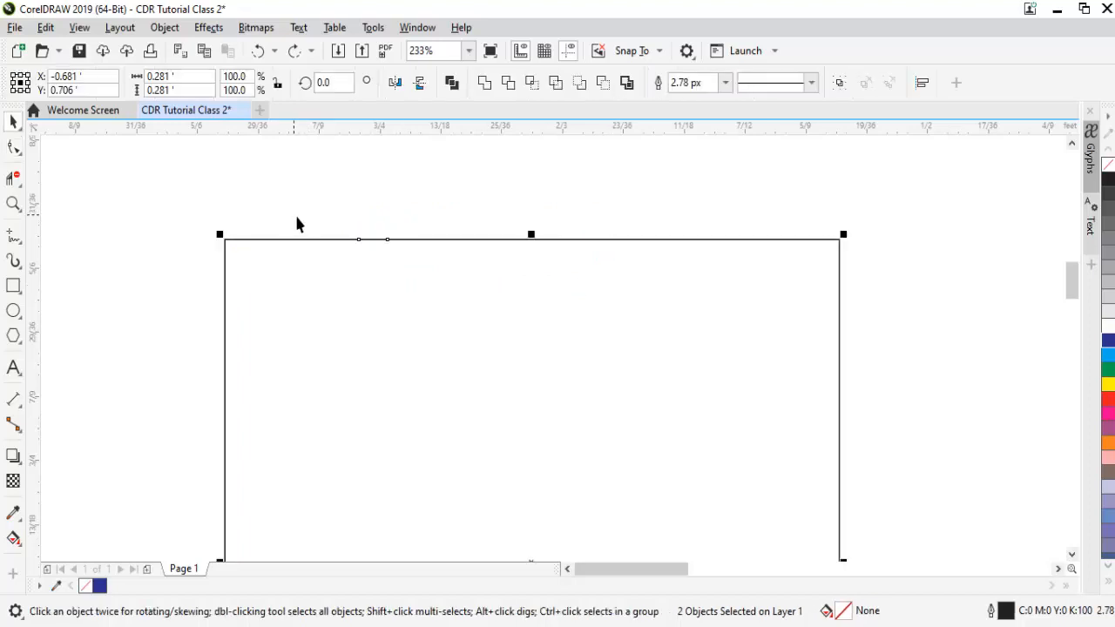
# - Undo an oversized Virtual Segment Delete selection and remove only the middle segment of the square's upper edge
pyautogui.click(13, 178)
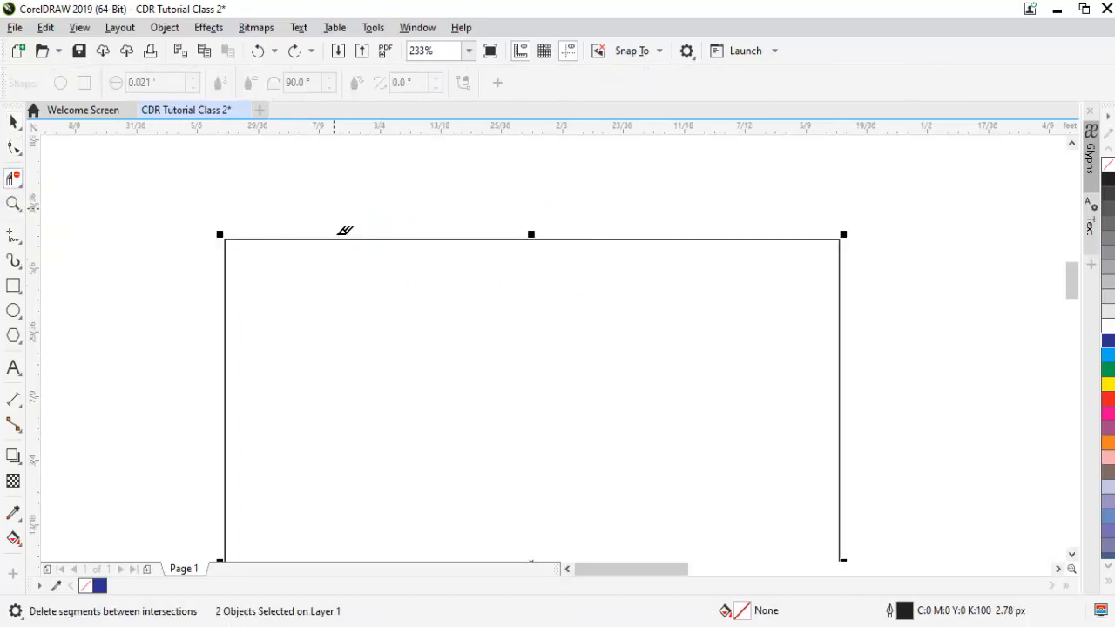
pyautogui.moveTo(333, 208); pyautogui.dragTo(506, 291)
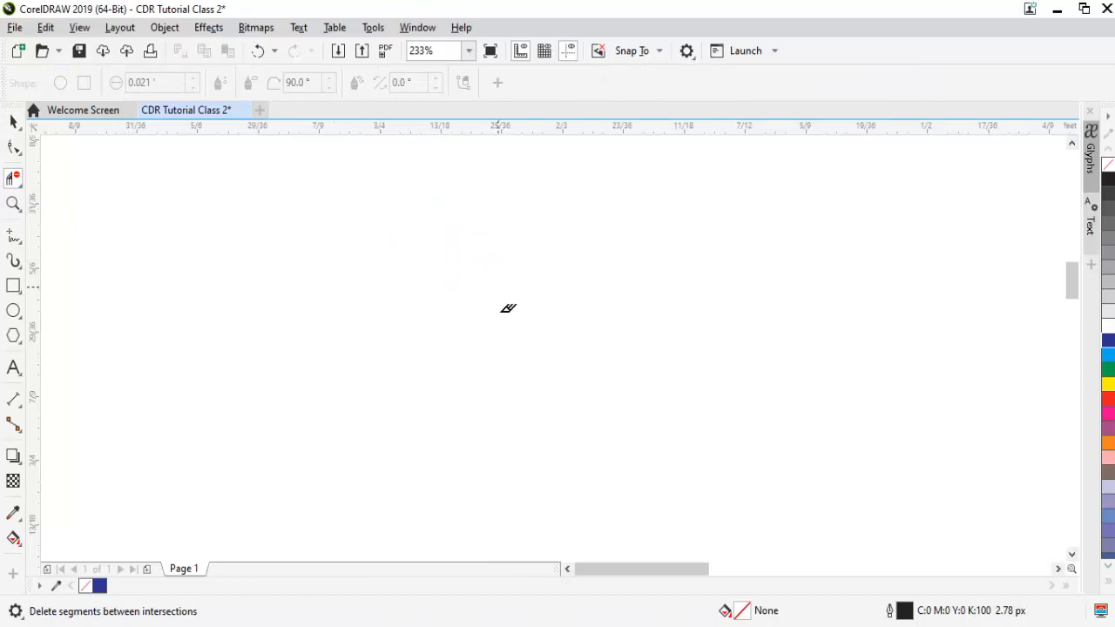
pyautogui.hotkey('ctrl', 'z')
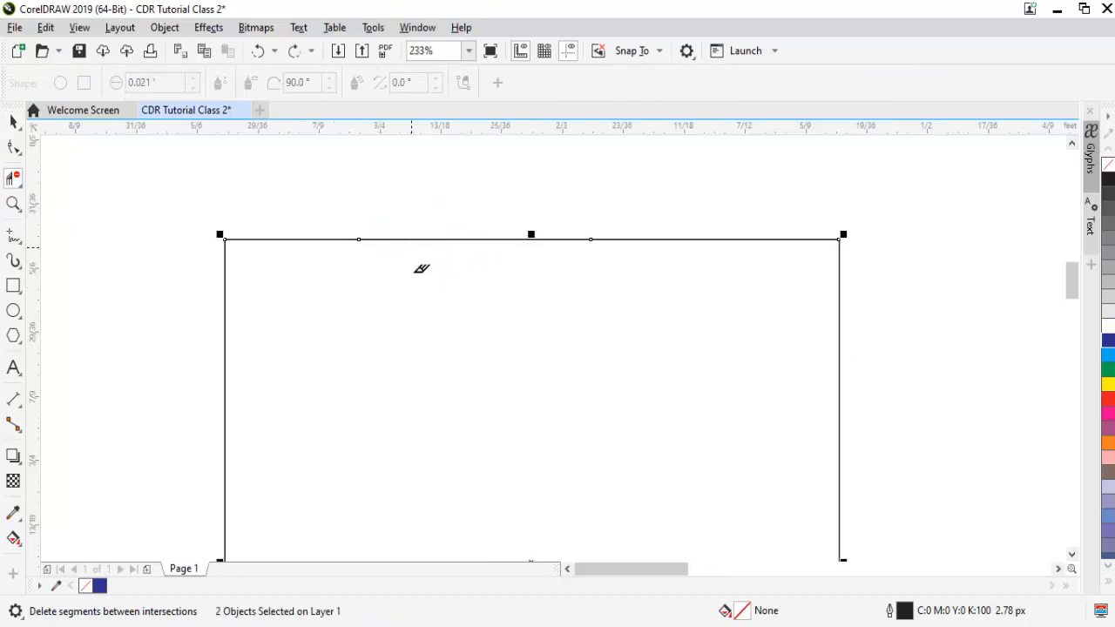
pyautogui.click(411, 247)
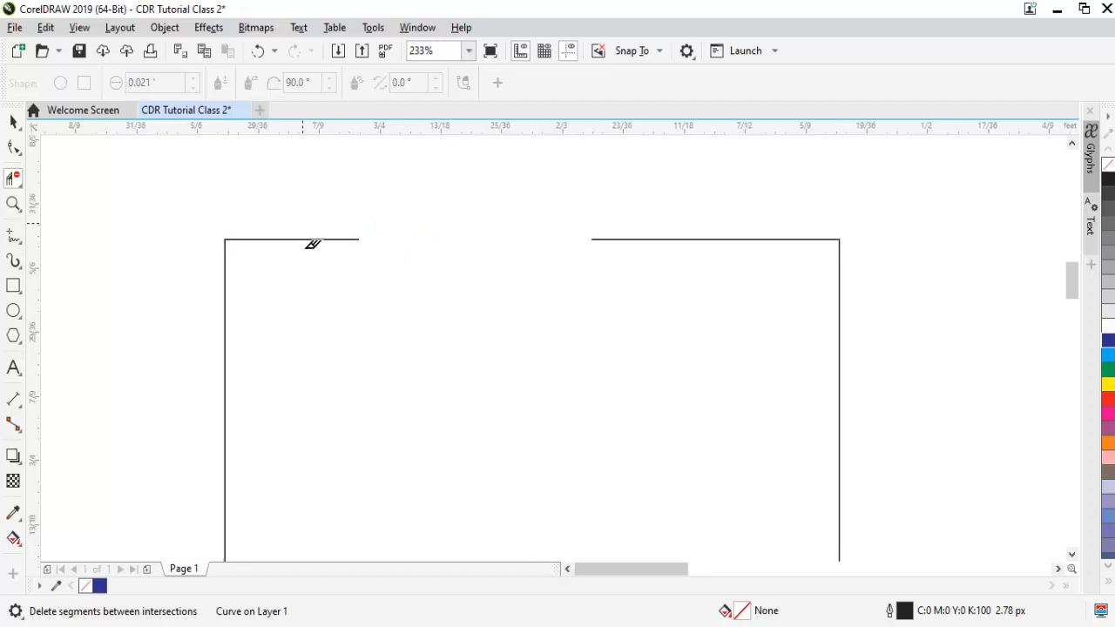
# - Add a node on the remaining left part of the square's upper edge with the Shape tool
pyautogui.press('space')
pyautogui.click(14, 148)
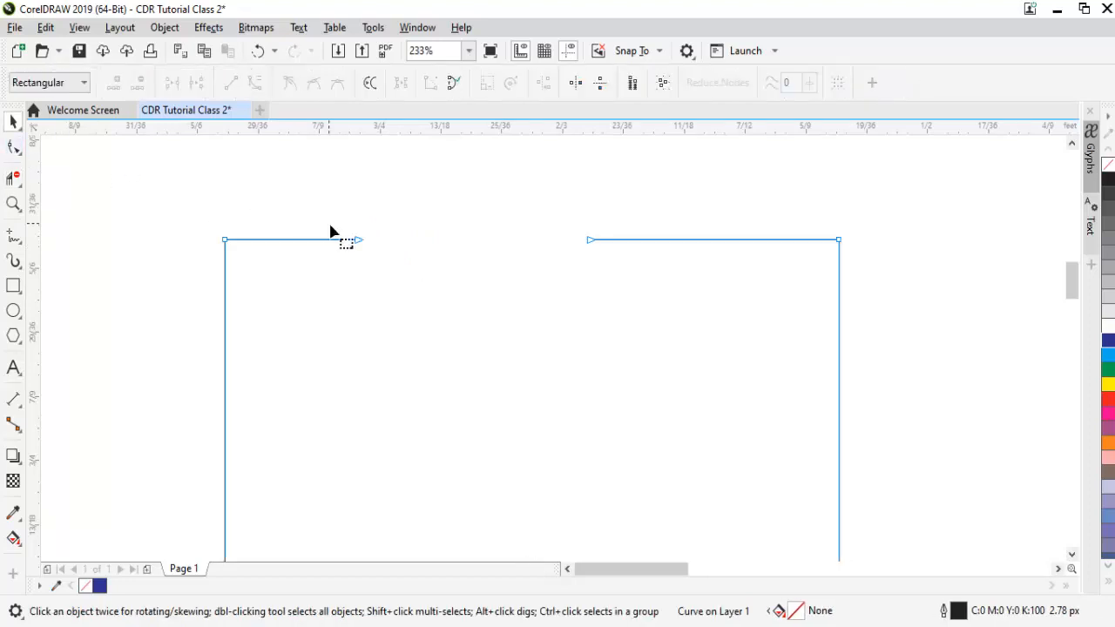
pyautogui.click(277, 240)
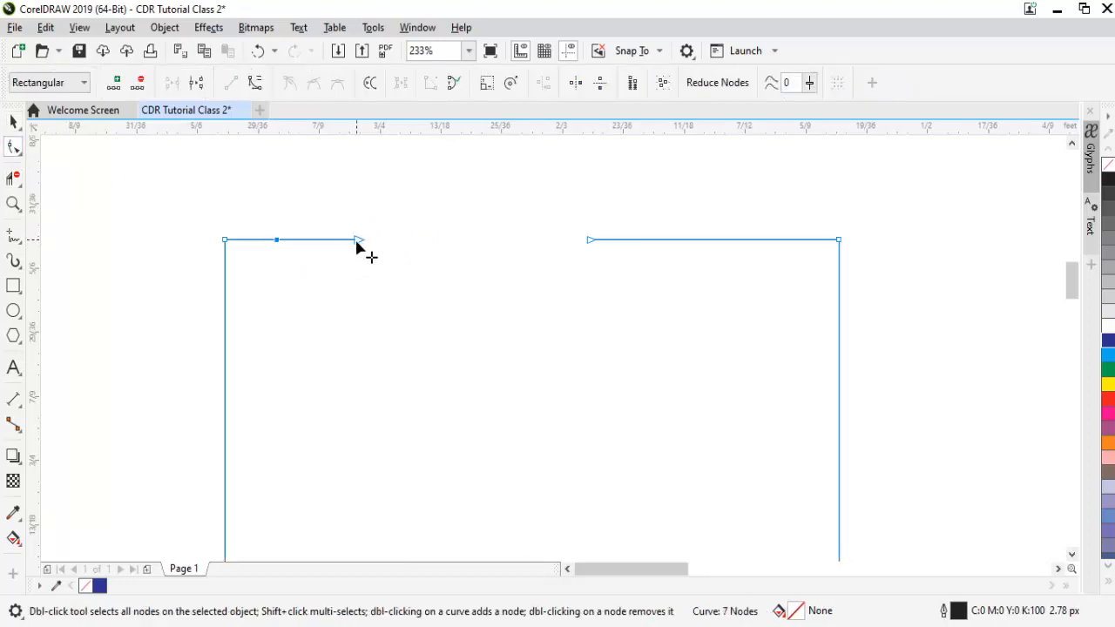
# - Try Virtual Segment Delete on the left part of the upper edge, undoing each attempt
pyautogui.click(14, 177)
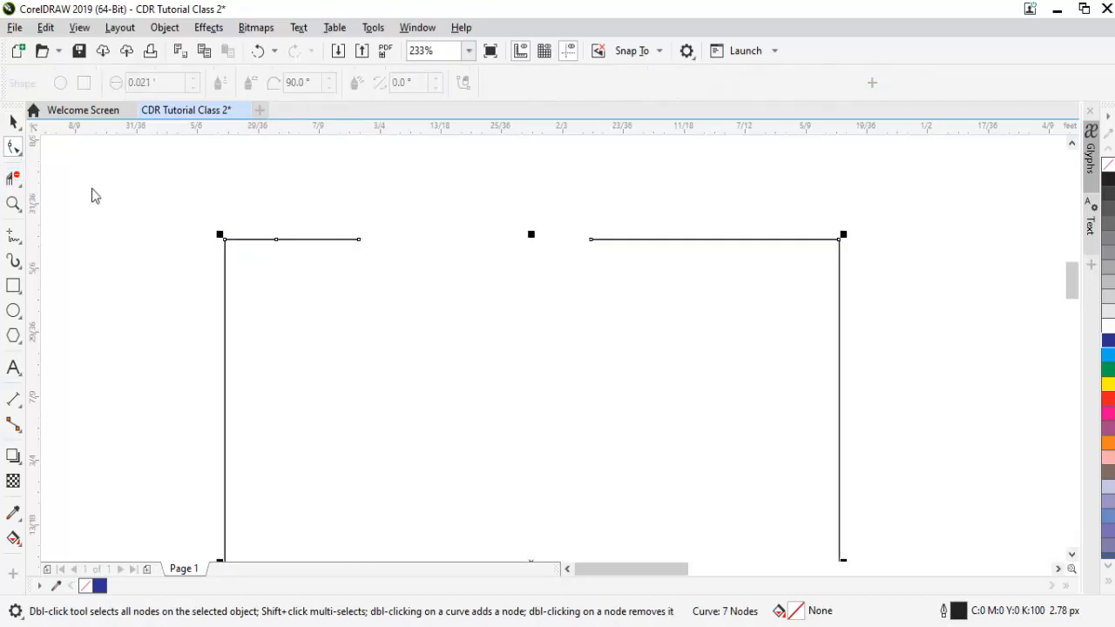
pyautogui.moveTo(334, 218); pyautogui.dragTo(378, 259)
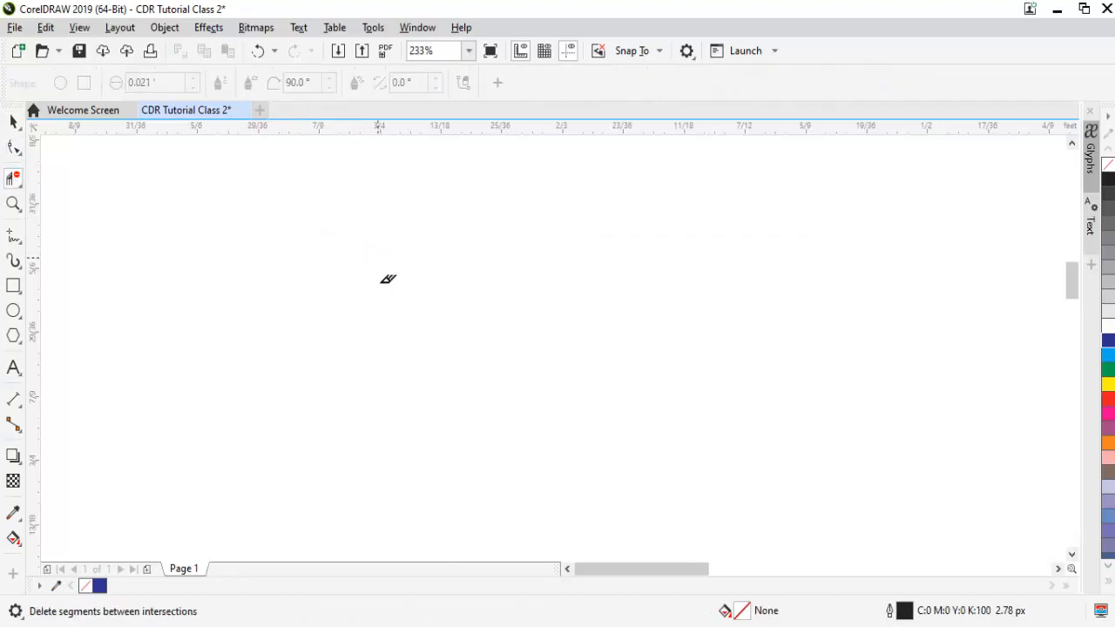
pyautogui.hotkey('ctrl', 'z')
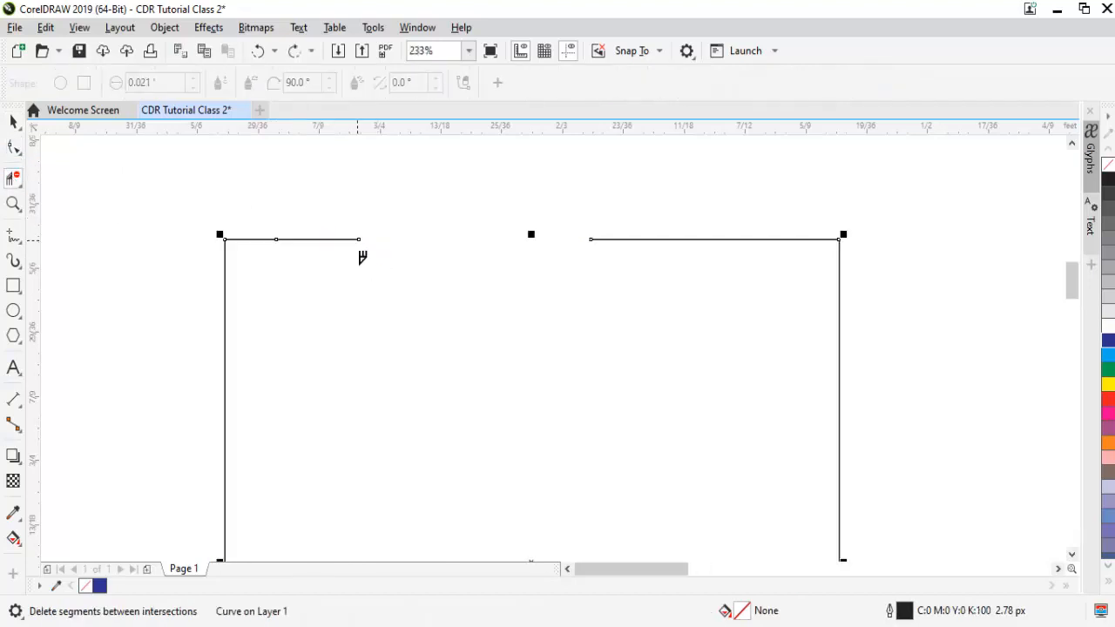
pyautogui.click(358, 240)
pyautogui.hotkey('ctrl', 'z')
pyautogui.click(287, 252)
pyautogui.hotkey('ctrl', 'z')
# - Undo the added node, the segment deletion and the Knife cuts to restore the full square
pyautogui.press('space')
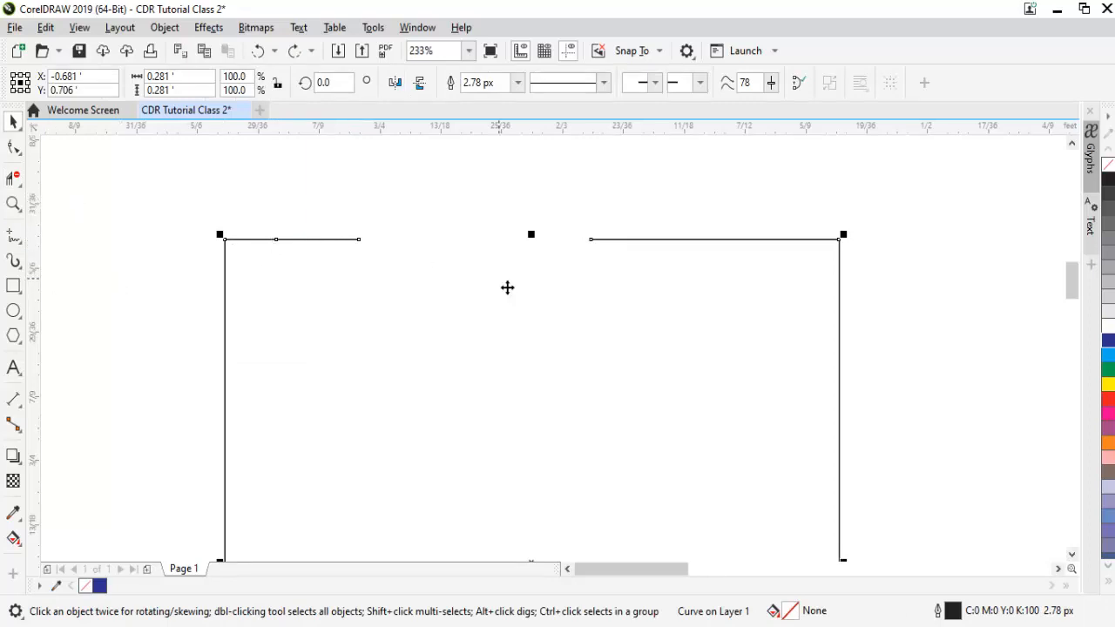
pyautogui.hotkey('ctrl', 'z')
pyautogui.hotkey('ctrl', 'z')
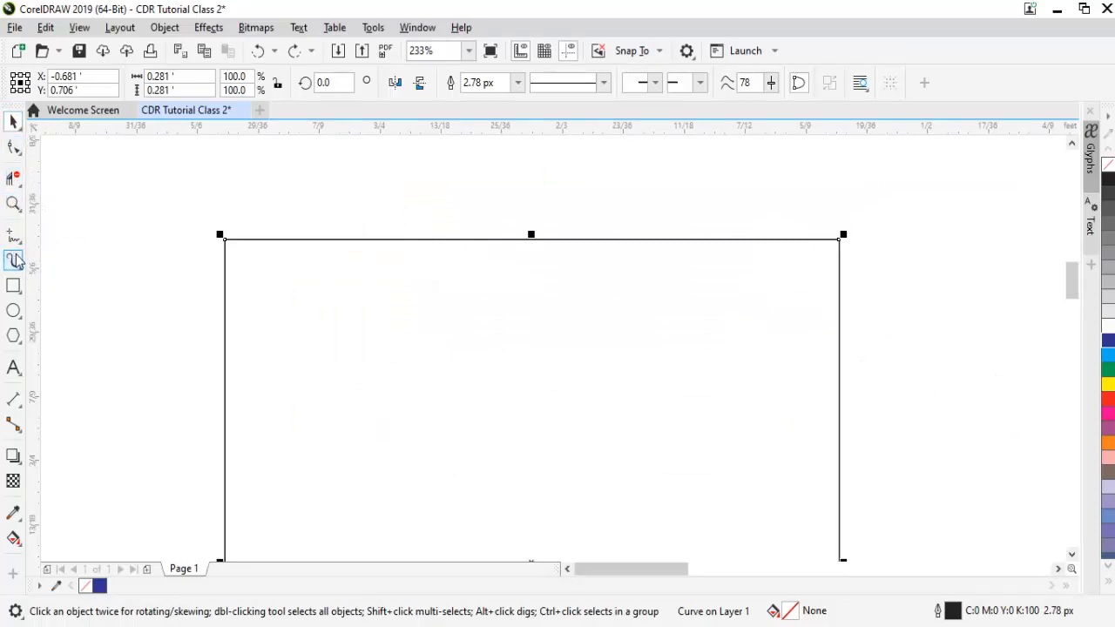
# - Zoom in on the square's upper-left corner, zoom back out, and magnify the corner area again to 750%
pyautogui.click(13, 202)
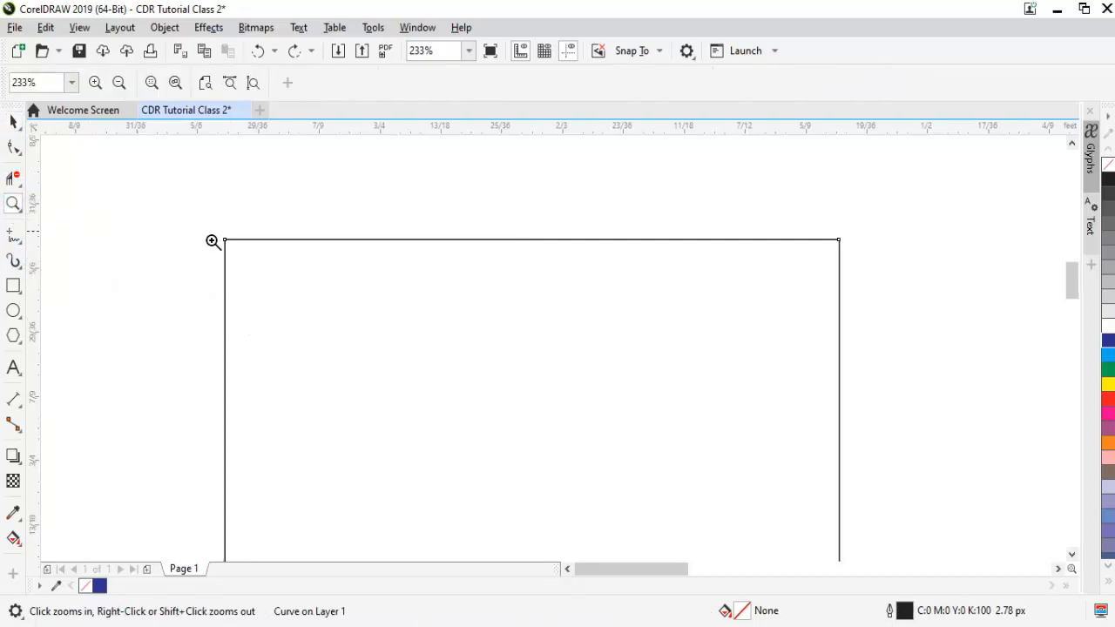
pyautogui.moveTo(148, 194); pyautogui.dragTo(367, 349)
pyautogui.rightClick(463, 289)
pyautogui.rightClick(426, 271)
pyautogui.moveTo(242, 190); pyautogui.dragTo(383, 296)
pyautogui.moveTo(280, 176); pyautogui.dragTo(359, 225)
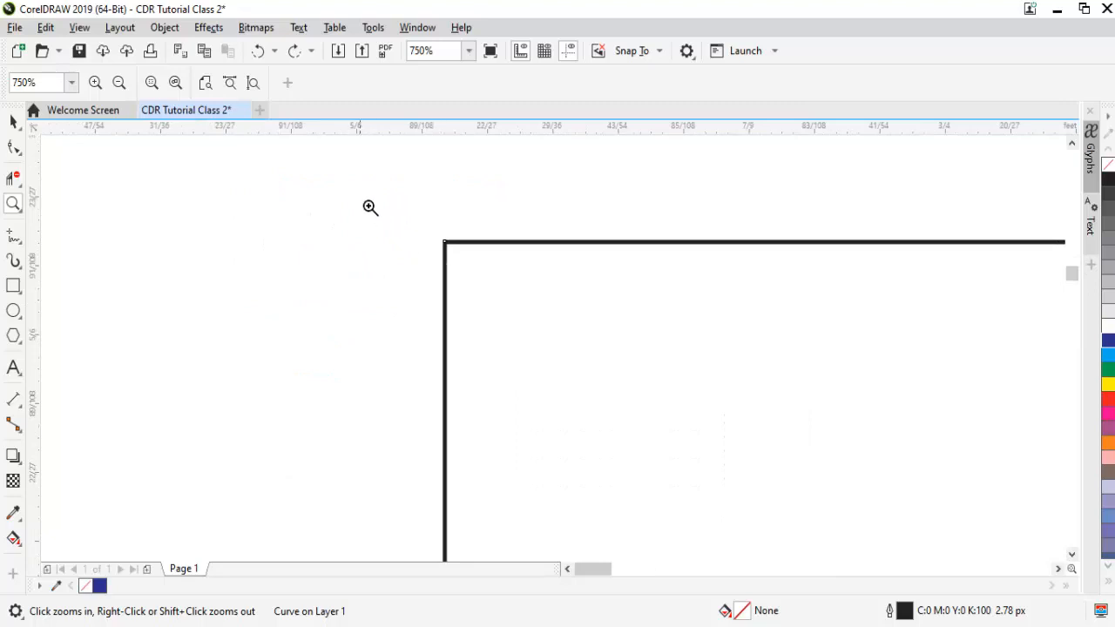
# - Magnify the square's upper-left corner to 11628% with successive zoom areas, and zoom back out to 4652%
pyautogui.moveTo(349, 183); pyautogui.dragTo(567, 353)
pyautogui.moveTo(424, 217); pyautogui.dragTo(653, 404)
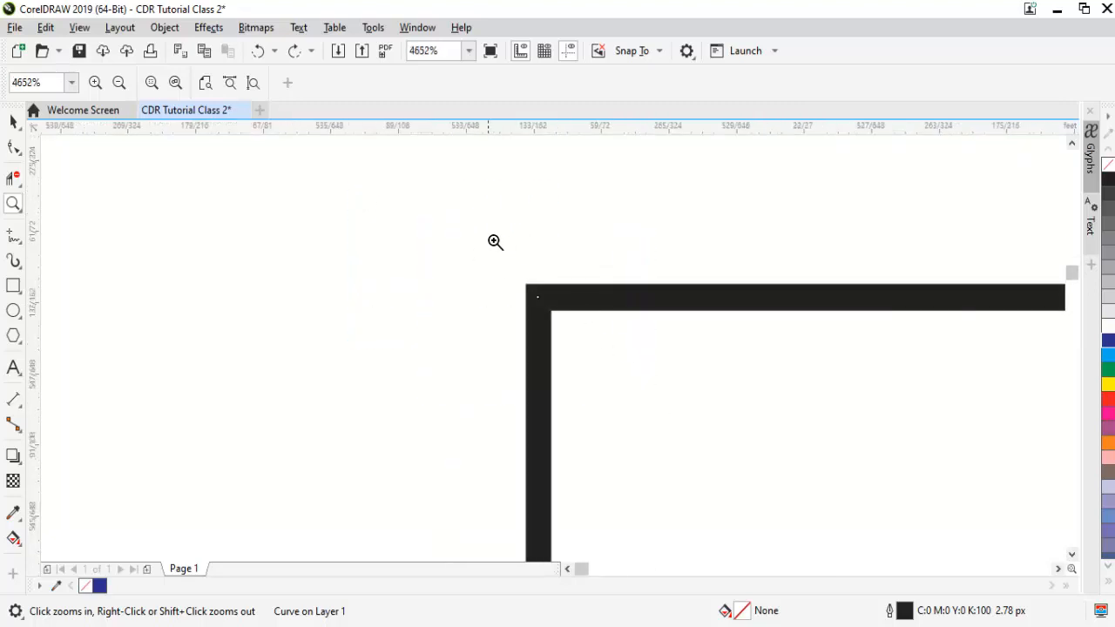
pyautogui.moveTo(484, 231); pyautogui.dragTo(680, 400)
pyautogui.moveTo(330, 215); pyautogui.dragTo(553, 421)
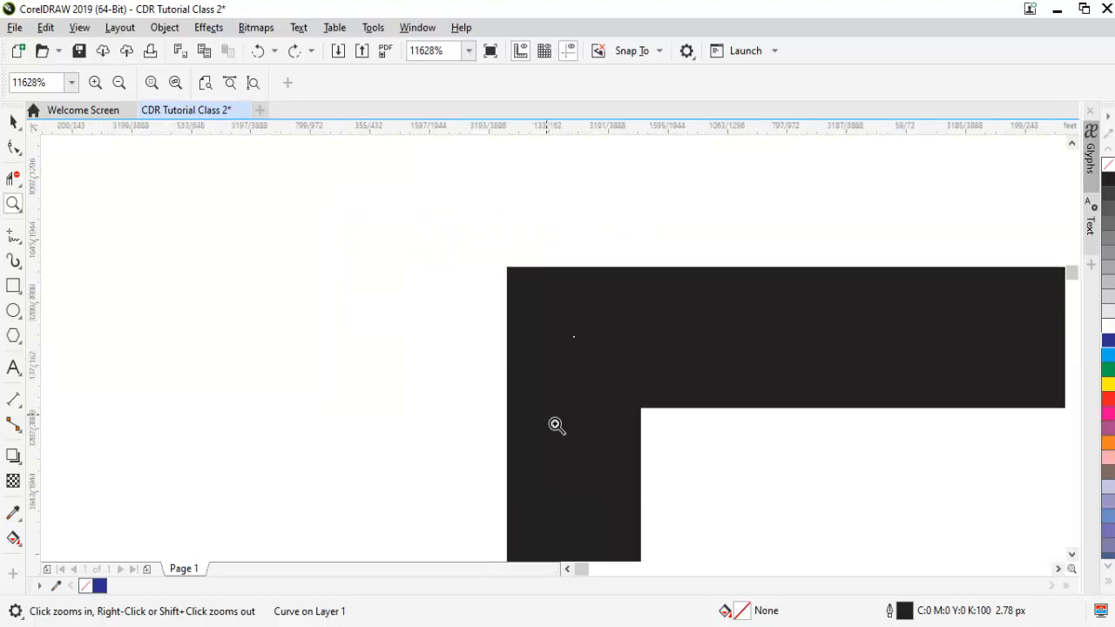
pyautogui.rightClick(556, 425)
pyautogui.rightClick(556, 425)
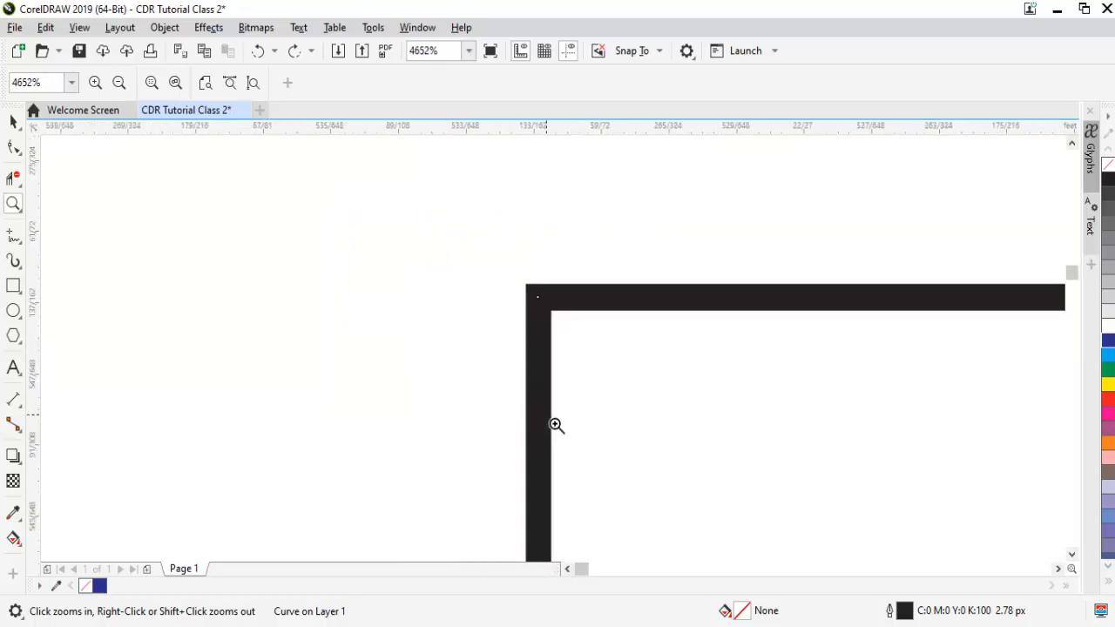
# - Zoom back out to 95% to bring the whole square and the text beside it into view
pyautogui.rightClick(556, 425)
pyautogui.rightClick(556, 425)
pyautogui.rightClick(555, 425)
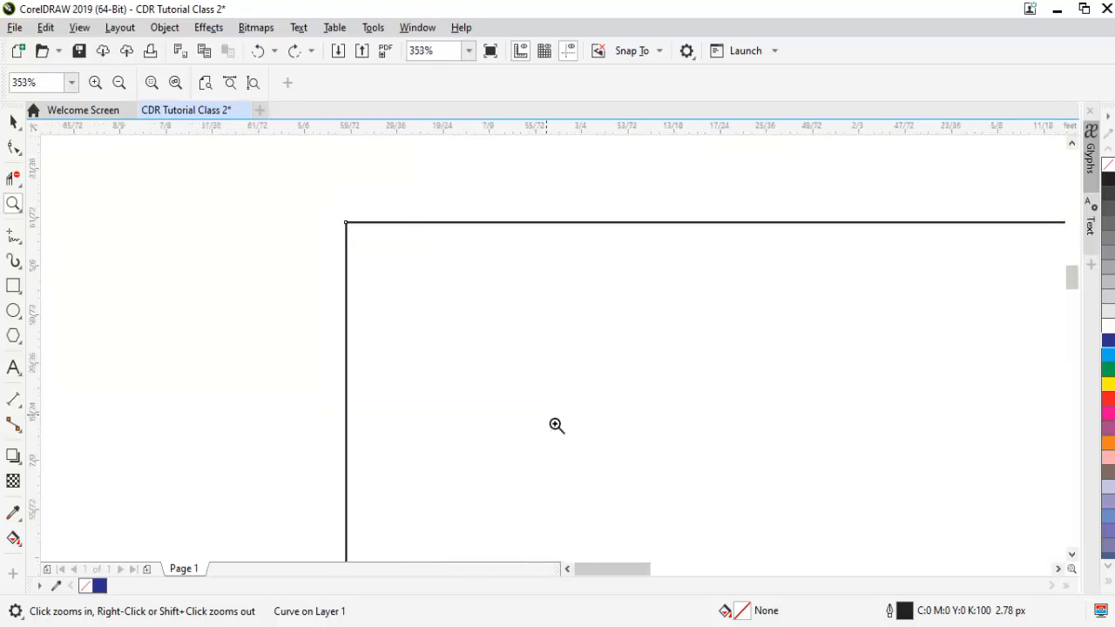
pyautogui.rightClick(556, 425)
pyautogui.rightClick(555, 425)
pyautogui.press('space')
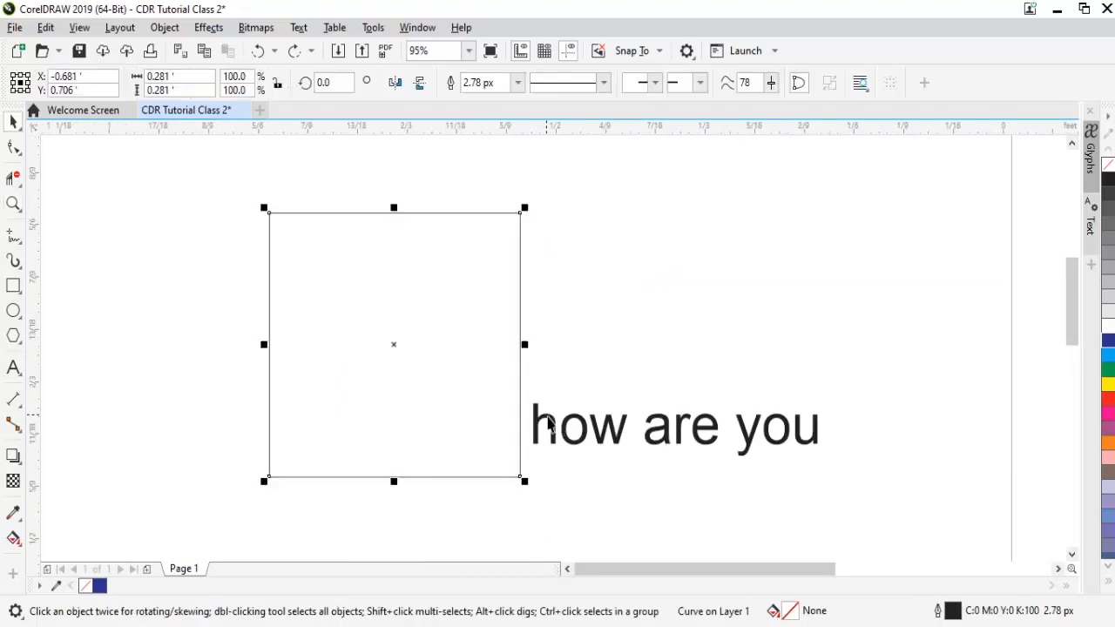
# - Pan the view around the square and the "how are you" text with the Pan tool, and return to the Zoom tool
pyautogui.click(21, 214)
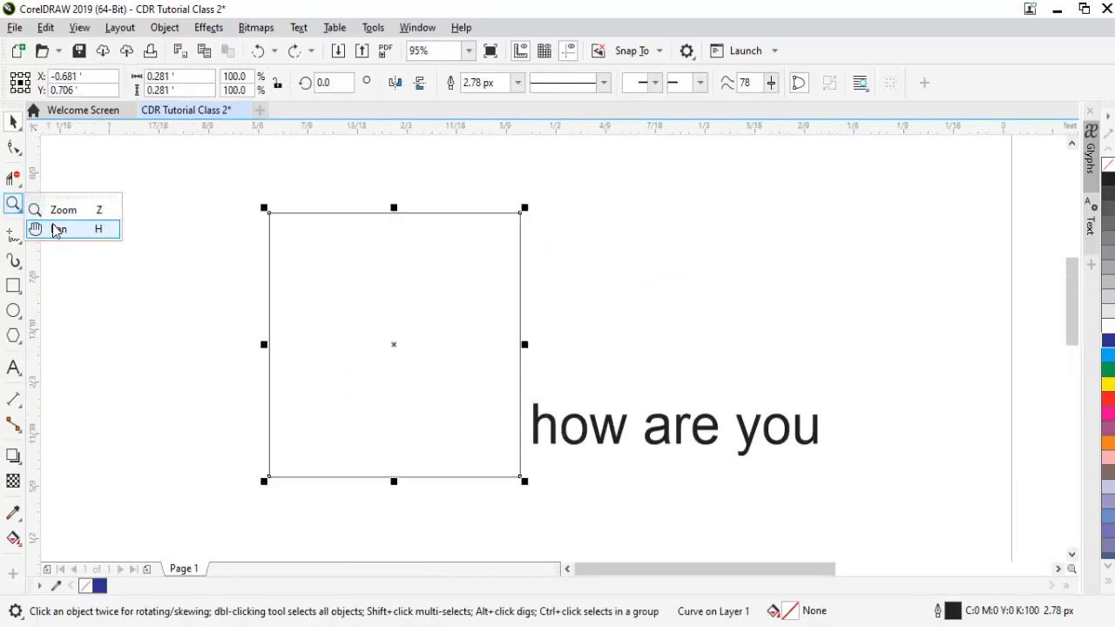
pyautogui.click(56, 228)
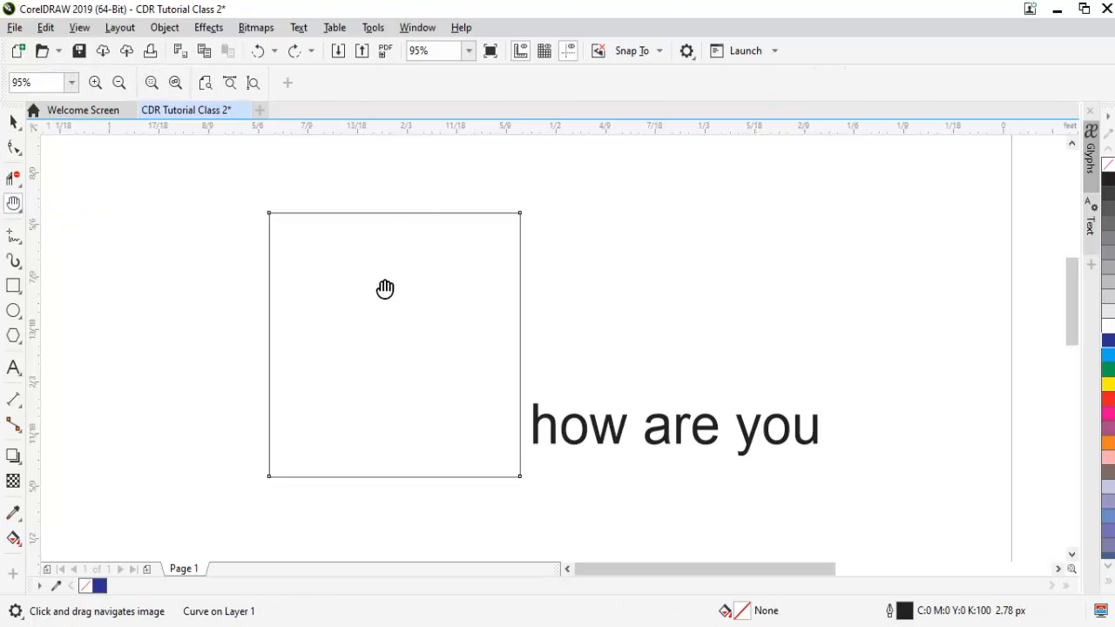
pyautogui.moveTo(783, 275); pyautogui.dragTo(819, 261)
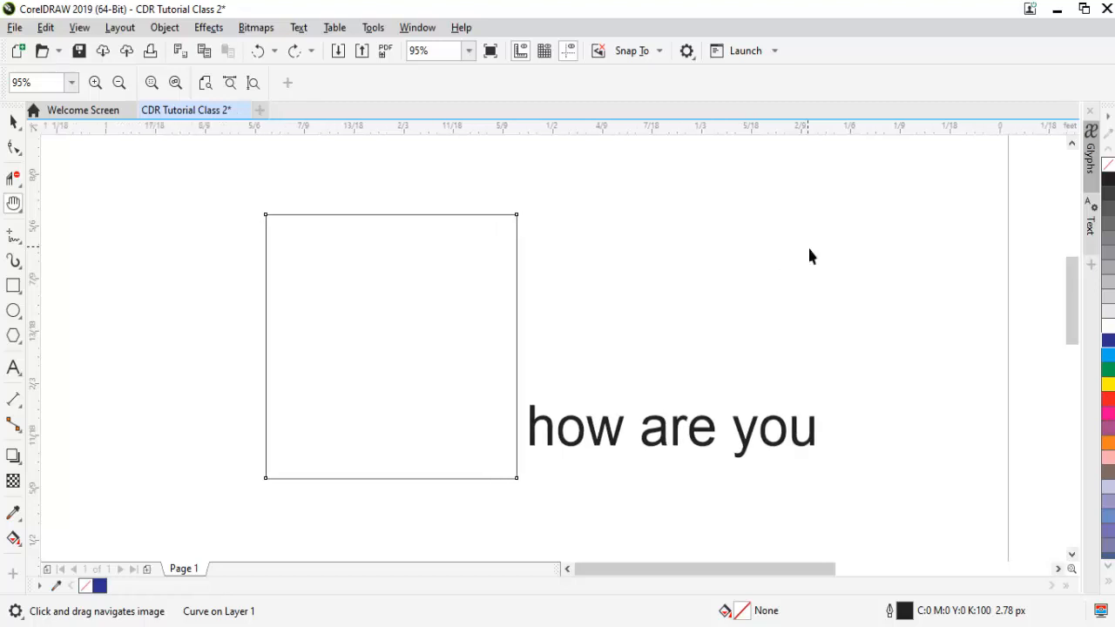
pyautogui.press('space')
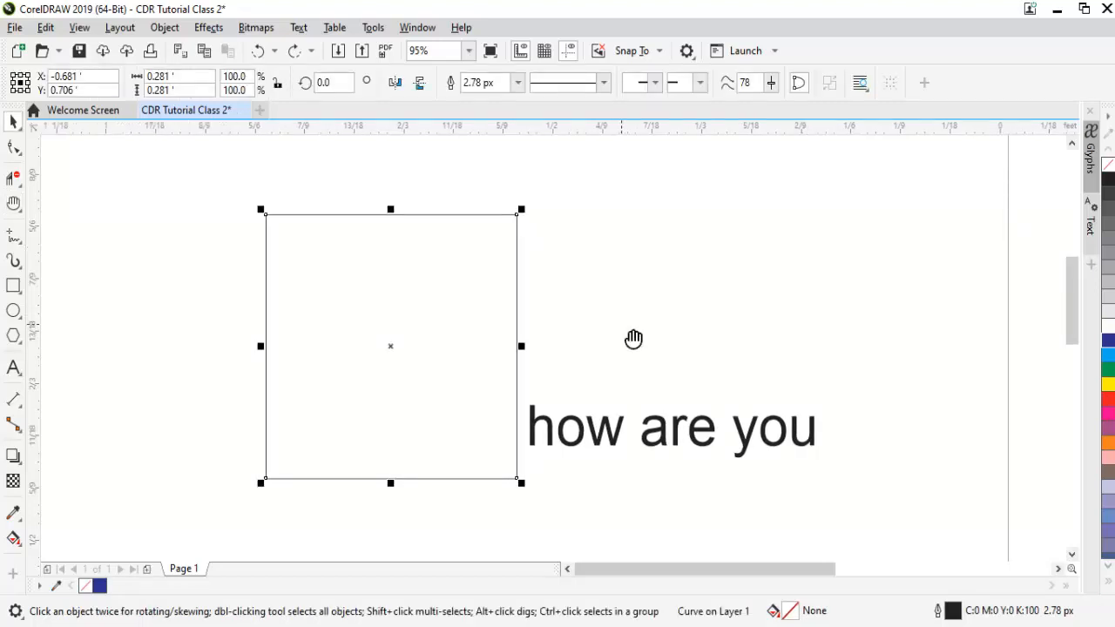
pyautogui.press('space')
pyautogui.moveTo(802, 253)
pyautogui.mouseDown()
pyautogui.moveTo(591, 355)
pyautogui.moveTo(553, 357)
pyautogui.mouseUp()
pyautogui.moveTo(791, 371); pyautogui.dragTo(531, 329)
pyautogui.moveTo(632, 354)
pyautogui.mouseDown()
pyautogui.moveTo(488, 355)
pyautogui.moveTo(518, 356)
pyautogui.moveTo(351, 331)
pyautogui.moveTo(845, 316)
pyautogui.moveTo(1024, 291)
pyautogui.mouseUp()
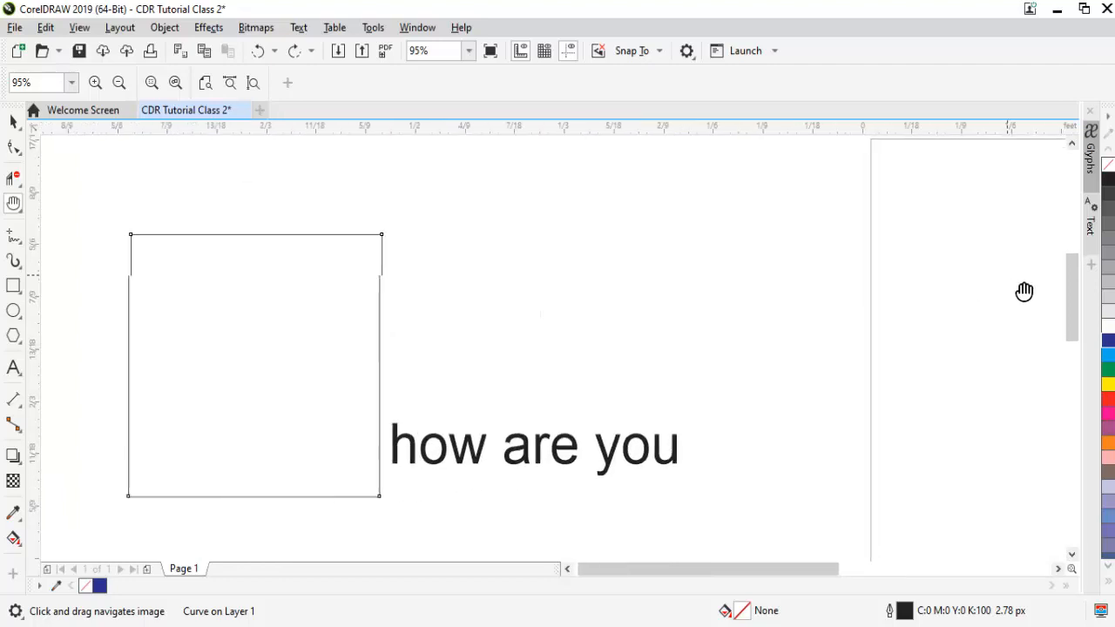
pyautogui.click(21, 211)
pyautogui.click(53, 210)
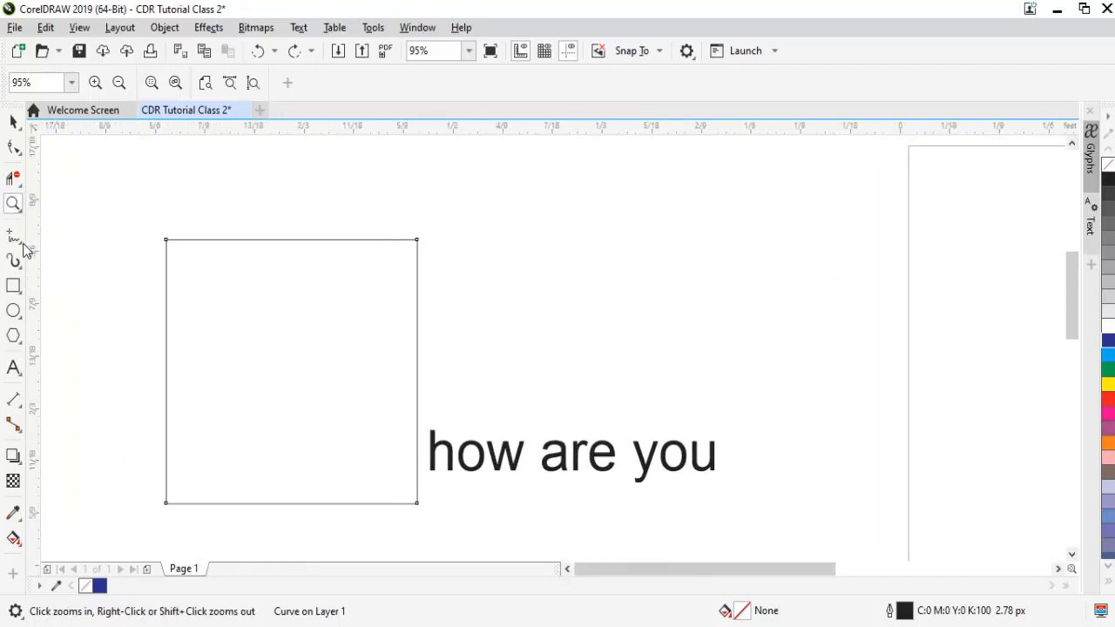
pyautogui.click(23, 244)
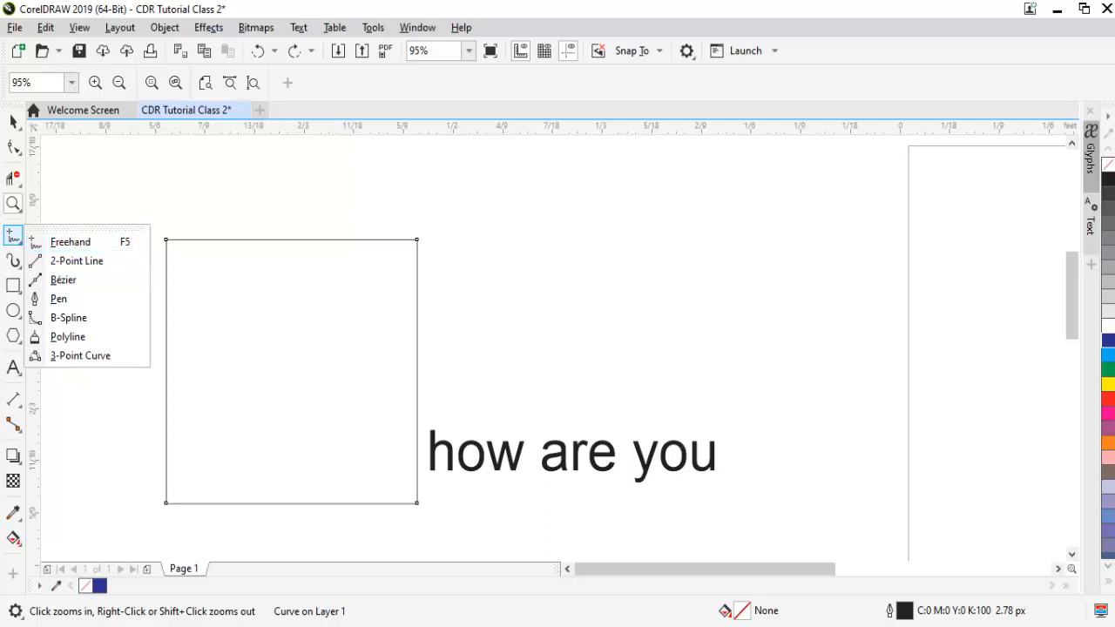
pyautogui.hotkey('alt', 'Tab')
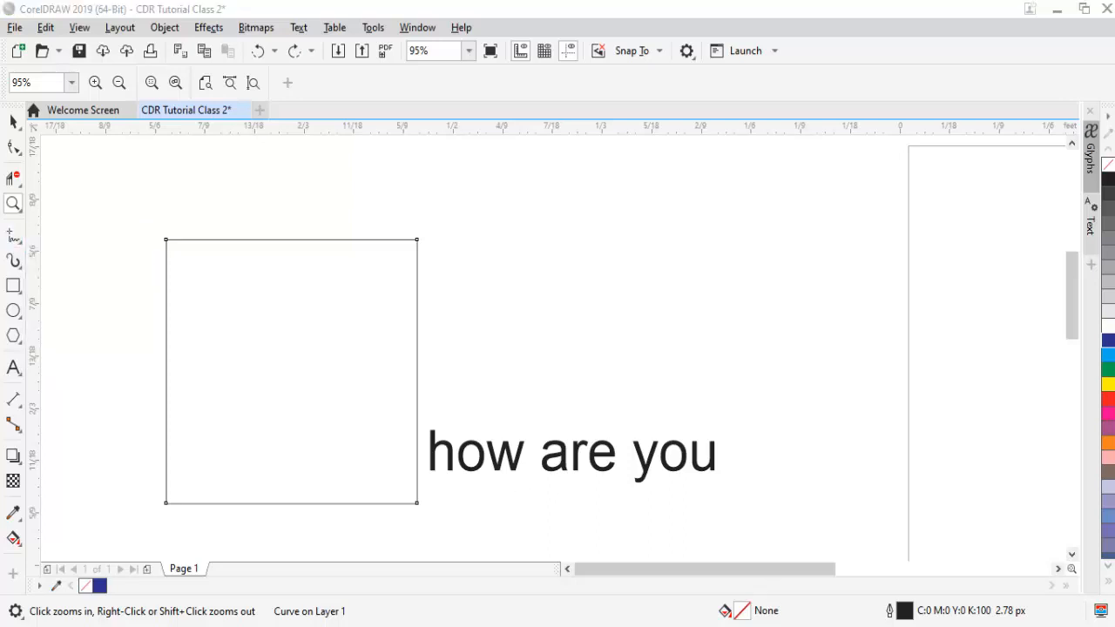
pyautogui.click(1035, 571)
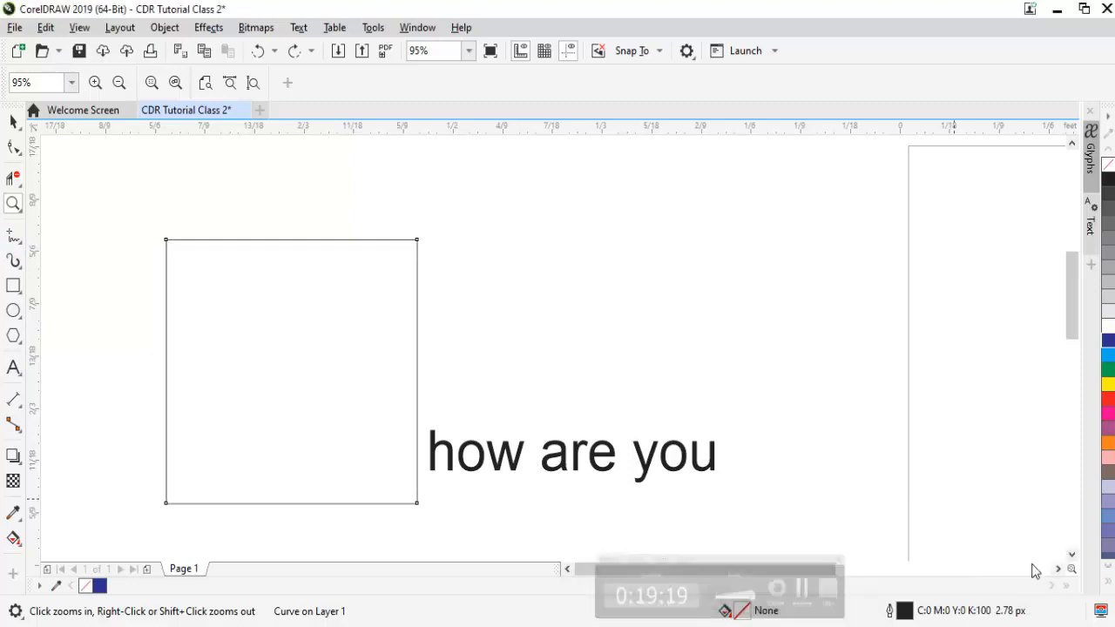
pyautogui.click(13, 121)
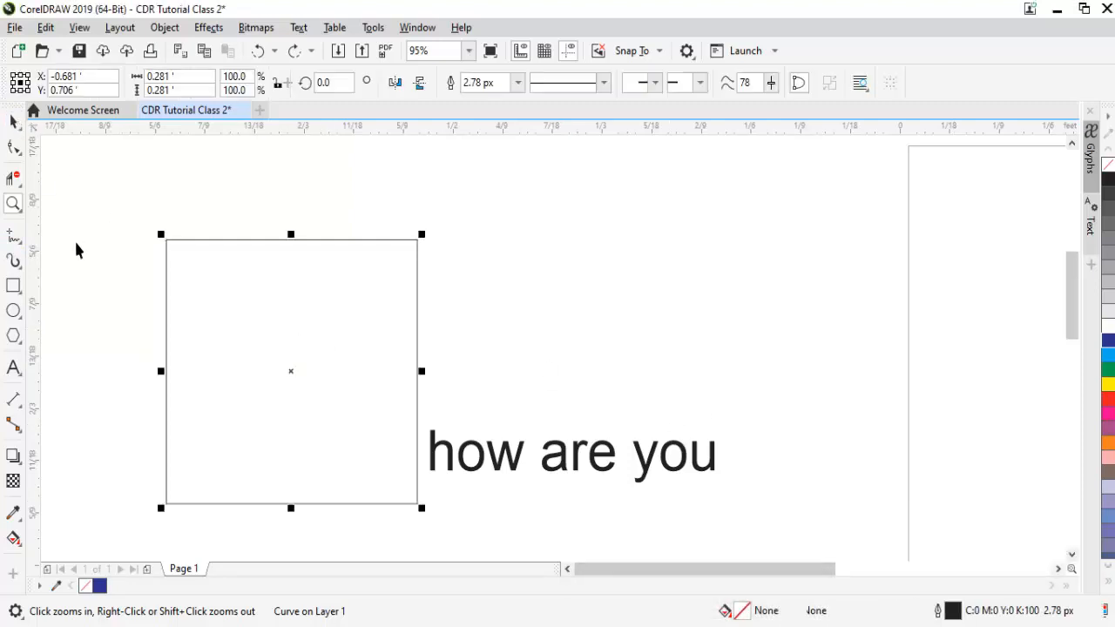
pyautogui.press('space')
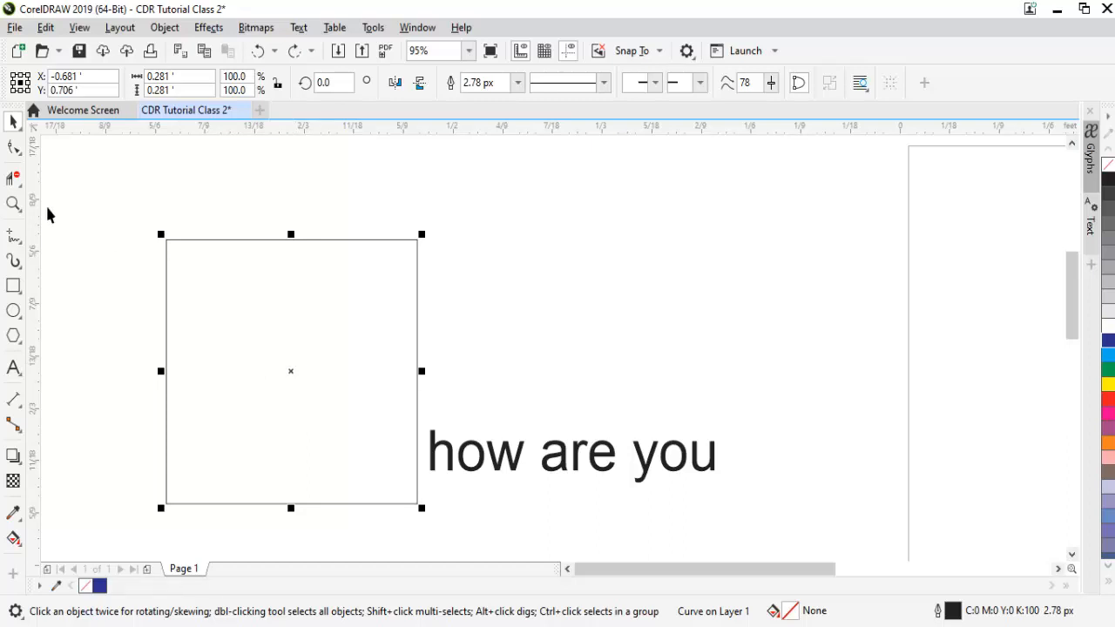
# - Trace the square from corner to corner with straight Freehand lines, and move the closed copy to the right, to about X -0.184', Y 0.752'
pyautogui.click(14, 233)
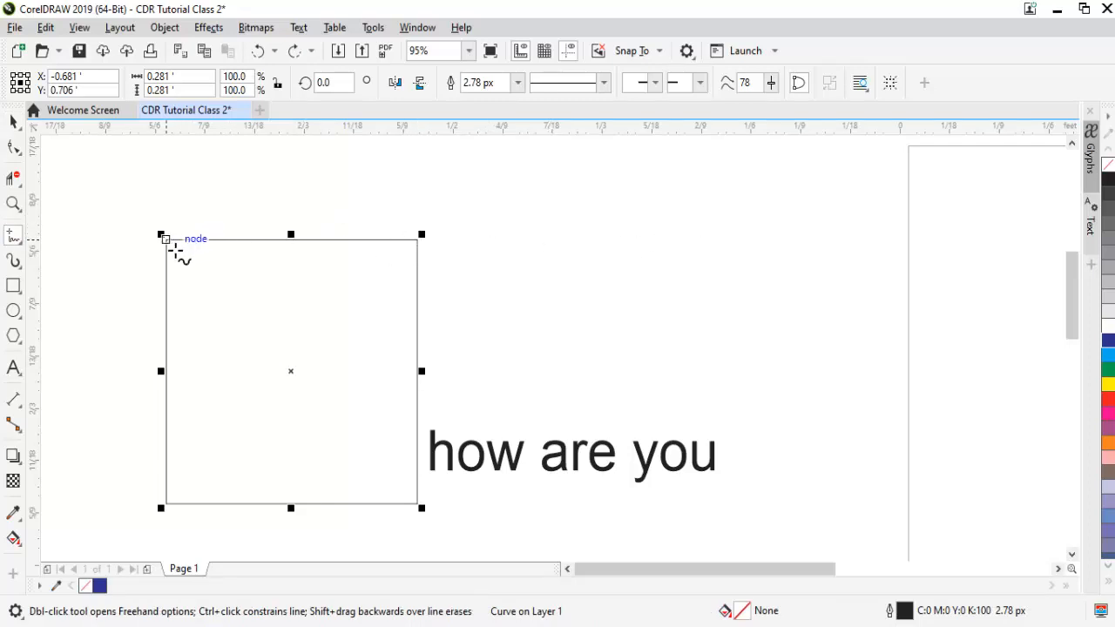
pyautogui.click(174, 250)
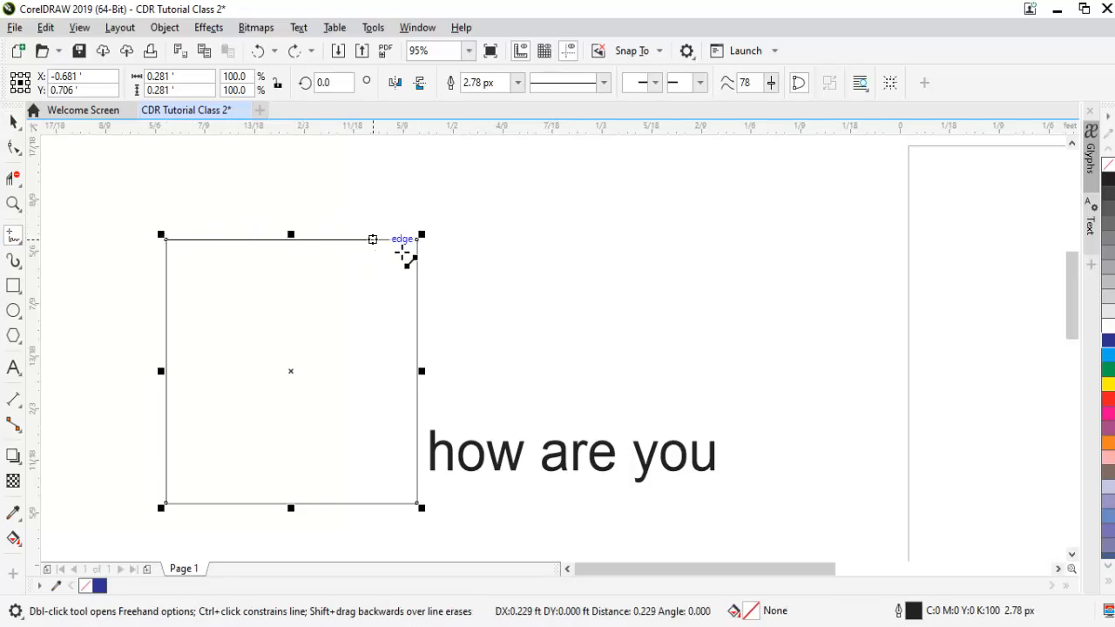
pyautogui.click(419, 238)
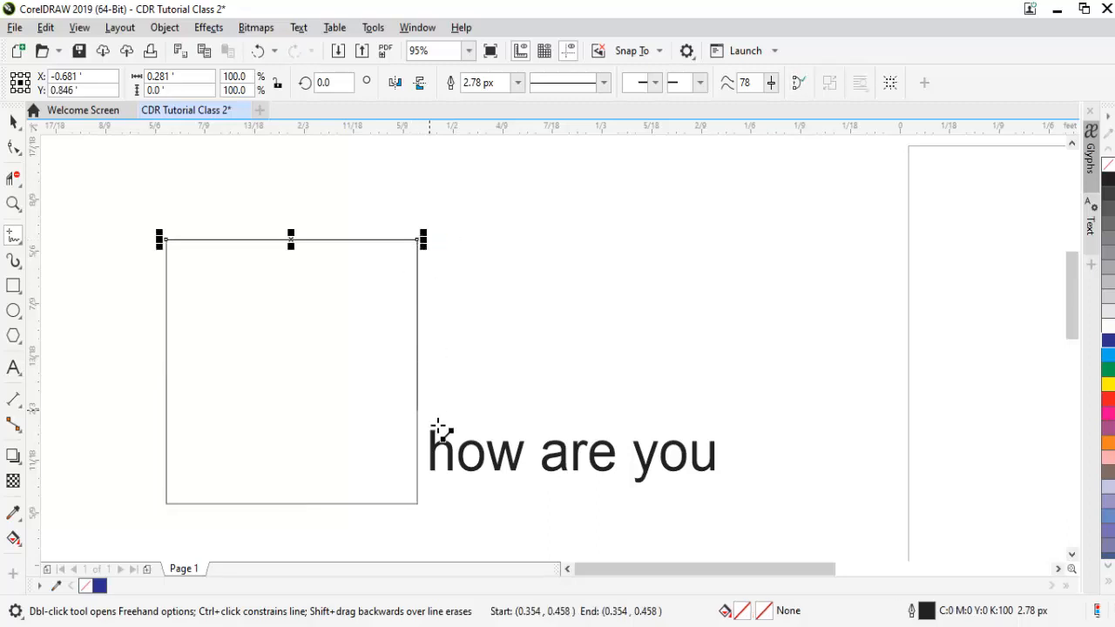
pyautogui.click(423, 512)
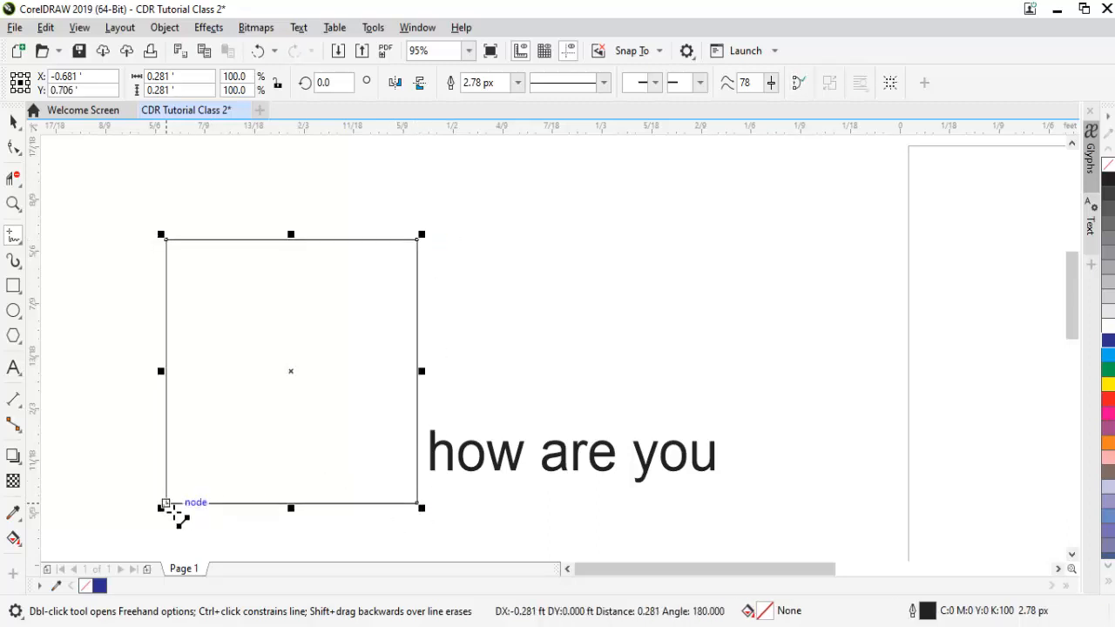
pyautogui.click(170, 505)
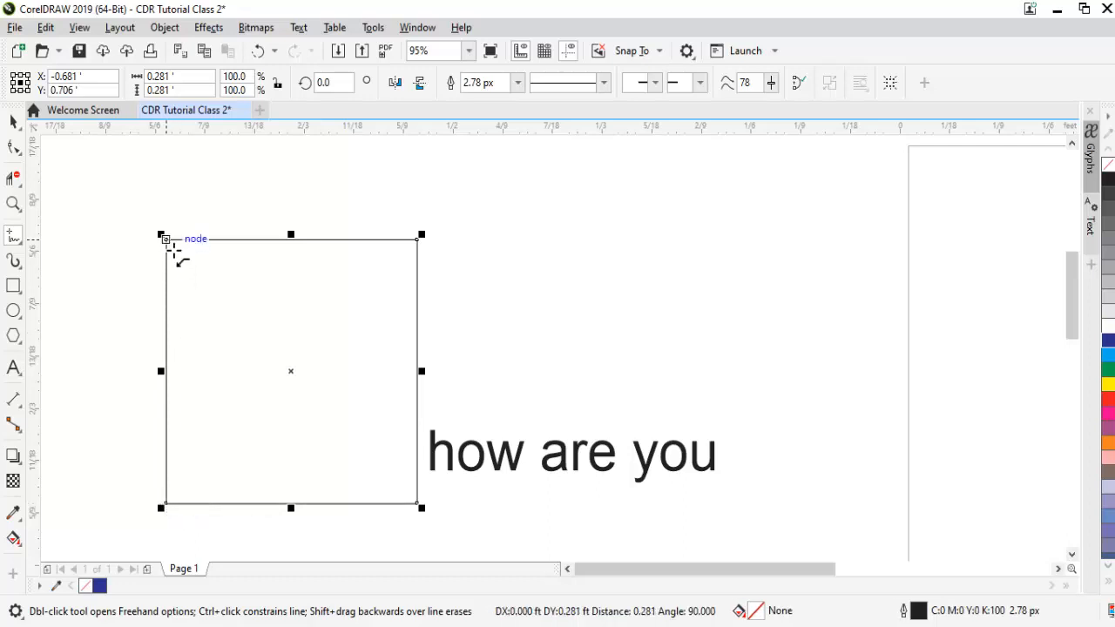
pyautogui.click(171, 248)
pyautogui.press('space')
pyautogui.moveTo(292, 381); pyautogui.dragTo(739, 334)
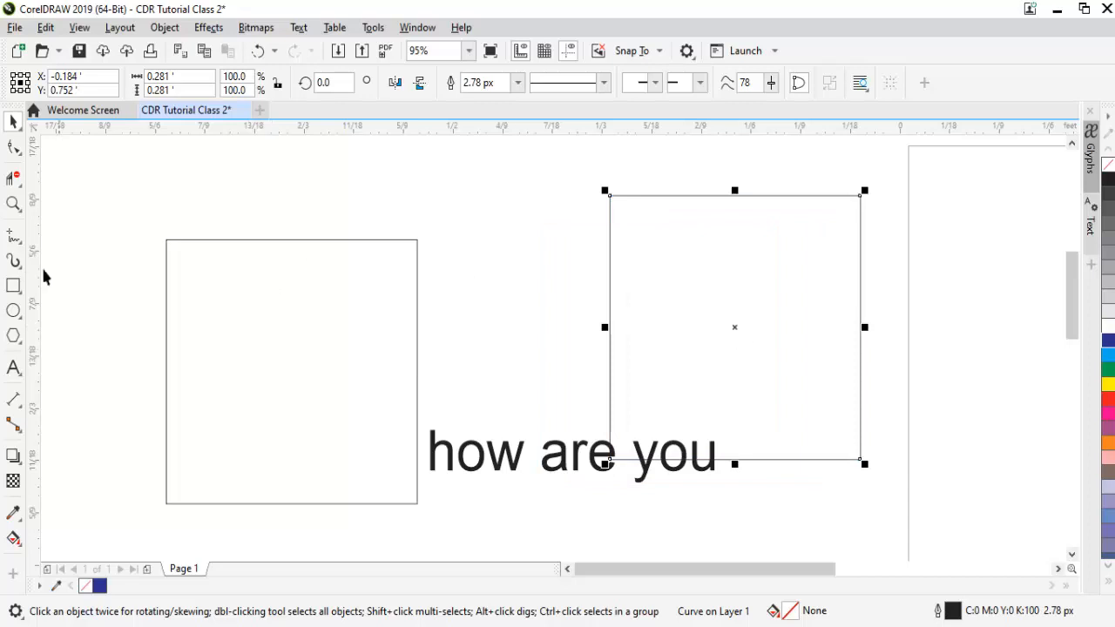
# - Draw a horizontal line about 0.276 ft long above the original square with the 2-Point Line tool
pyautogui.click(12, 236)
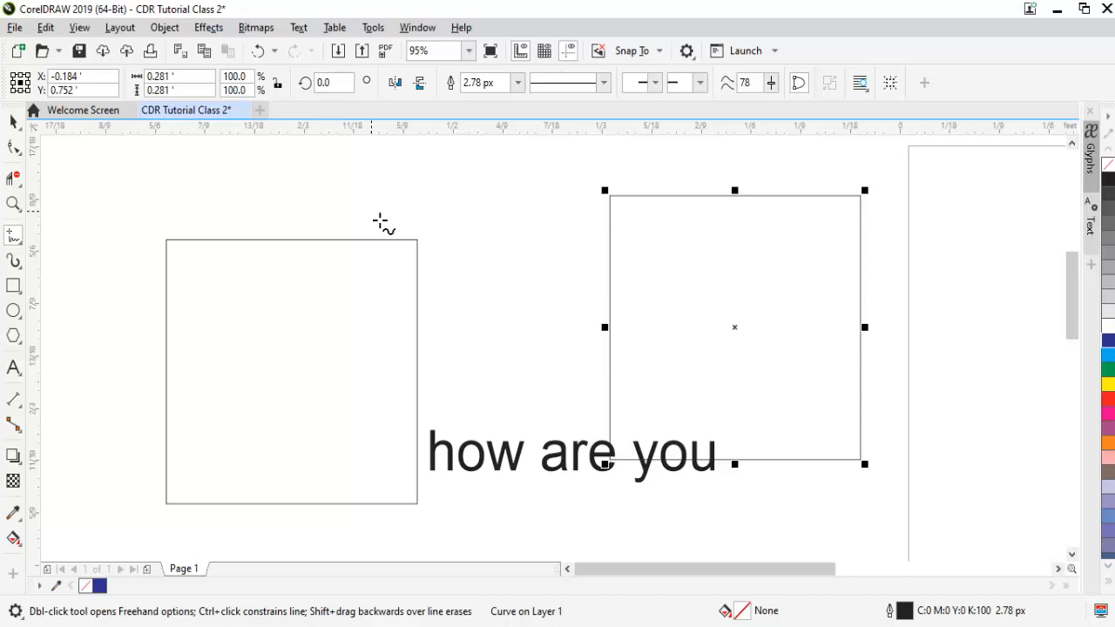
pyautogui.click(22, 246)
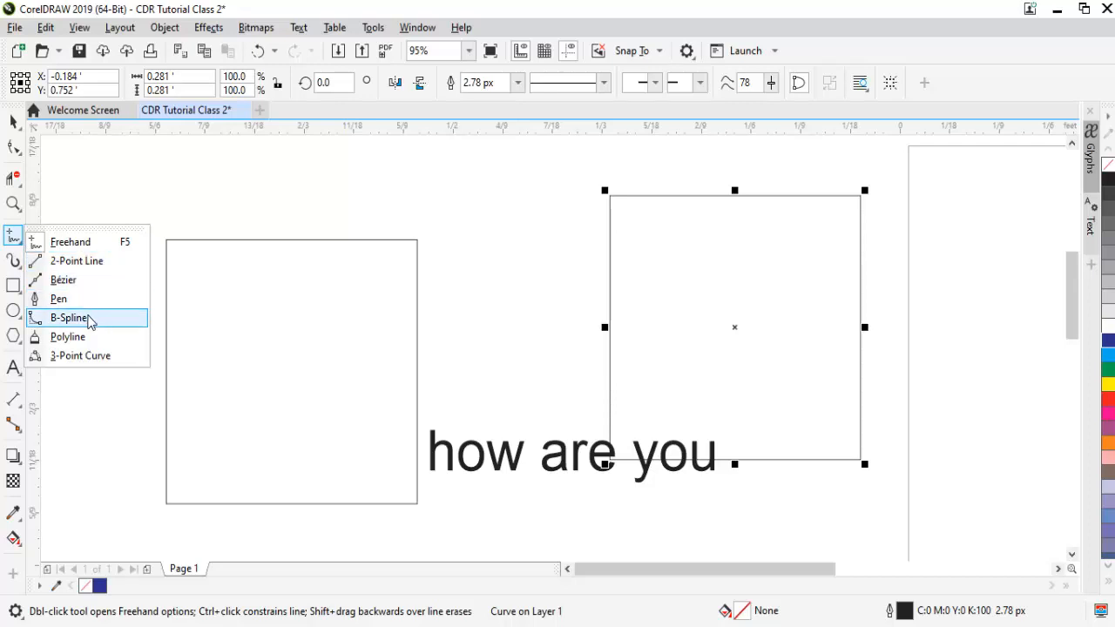
pyautogui.click(96, 261)
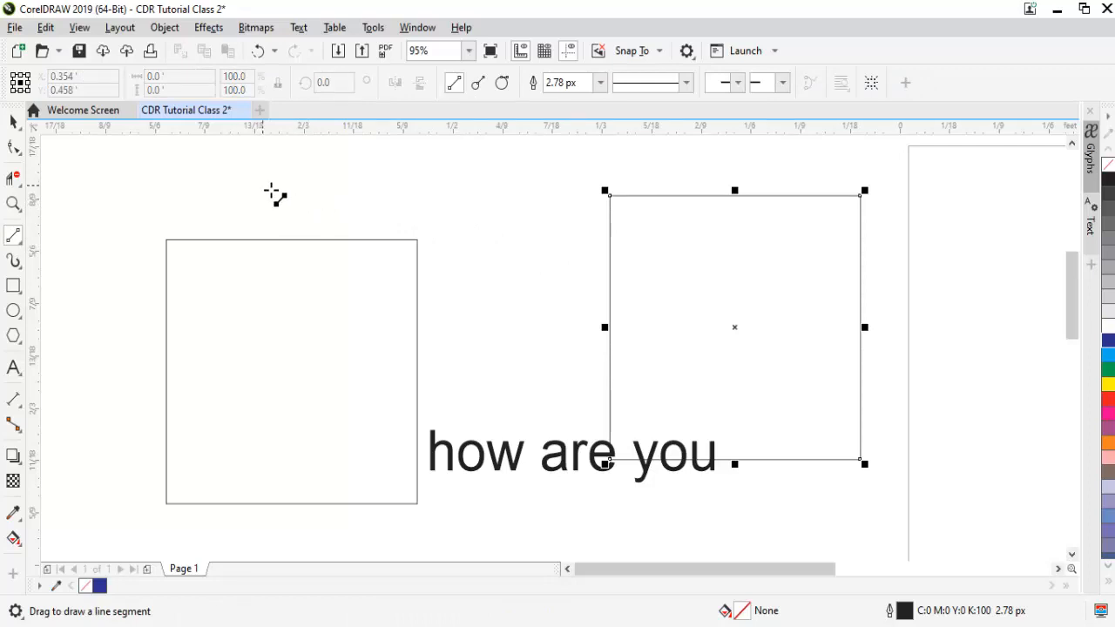
pyautogui.click(263, 184)
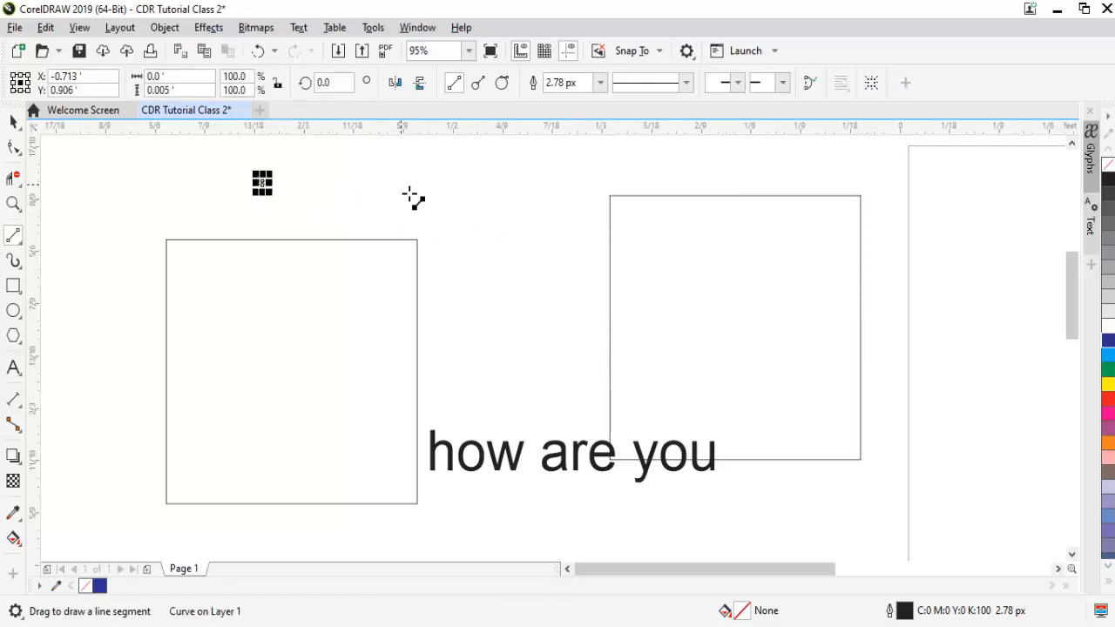
pyautogui.moveTo(463, 202); pyautogui.dragTo(225, 225)
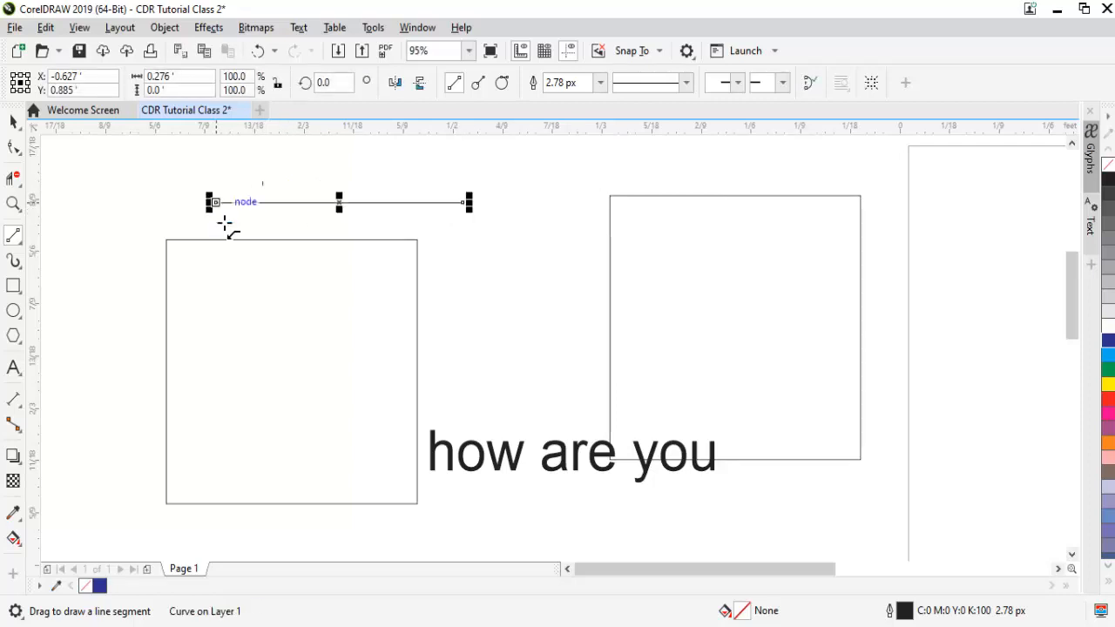
pyautogui.press('space')
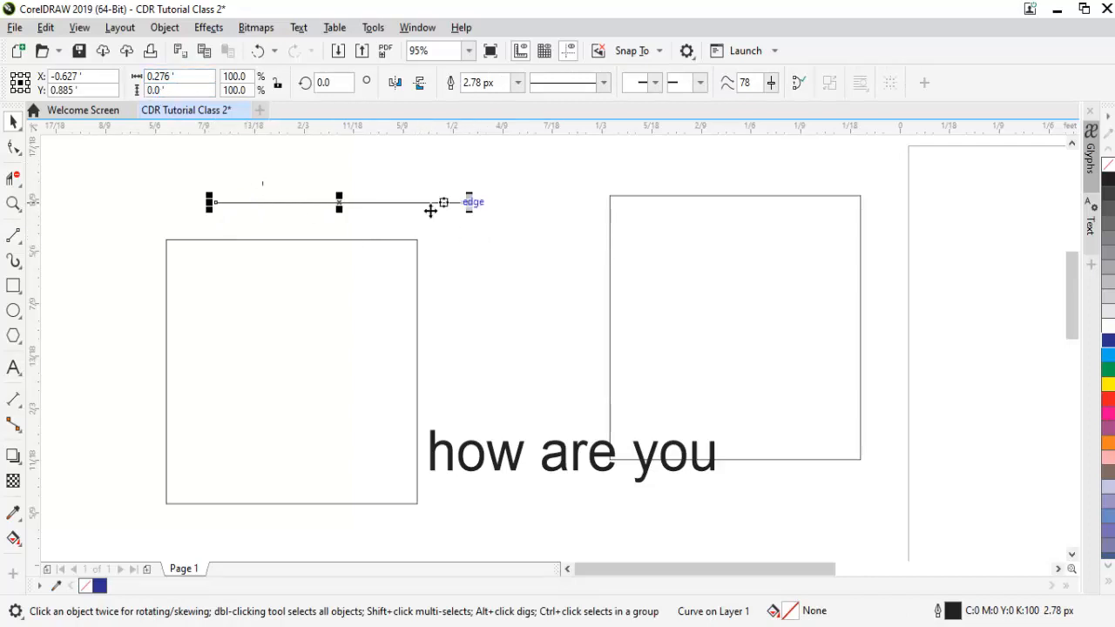
# - Draw a longer horizontal line just below the 2-point line with the Bézier tool, and end the curve
pyautogui.click(13, 235)
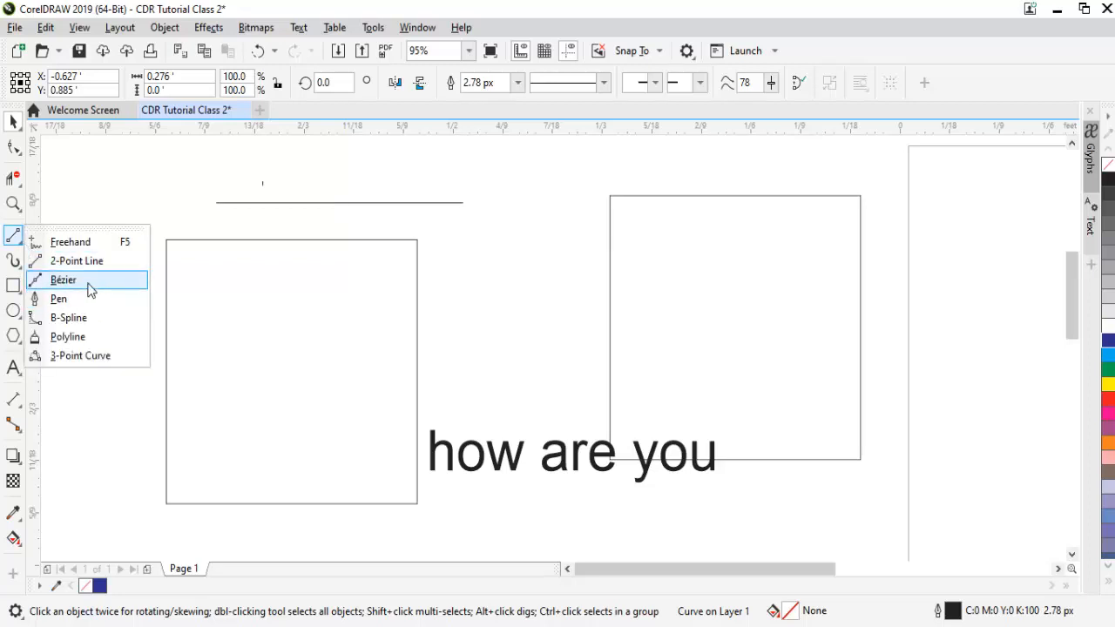
pyautogui.click(89, 286)
pyautogui.click(127, 209)
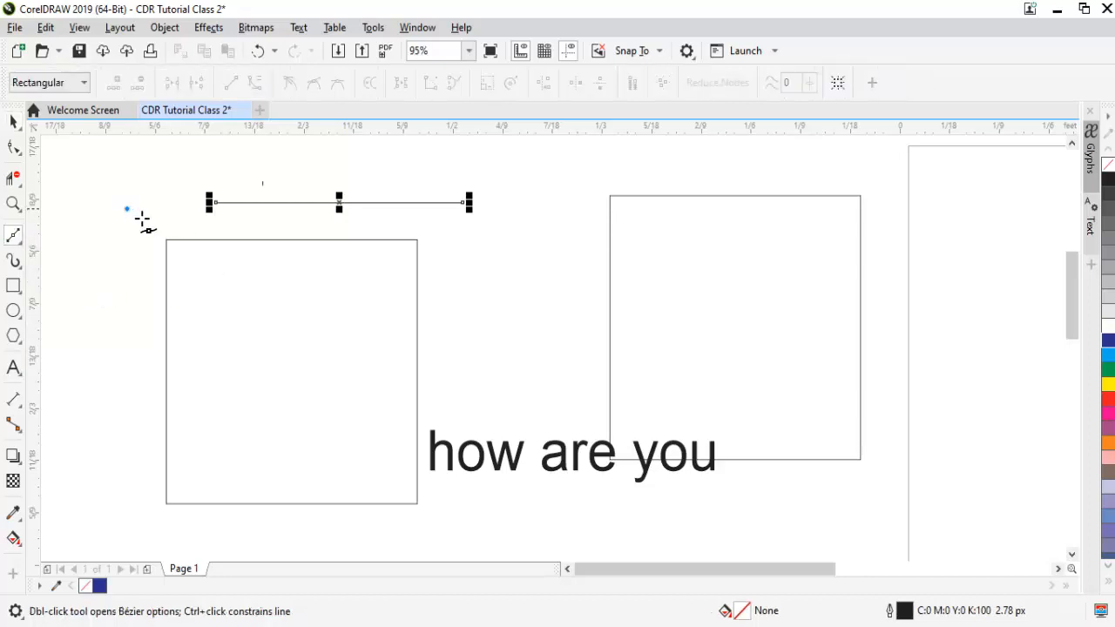
pyautogui.click(540, 207)
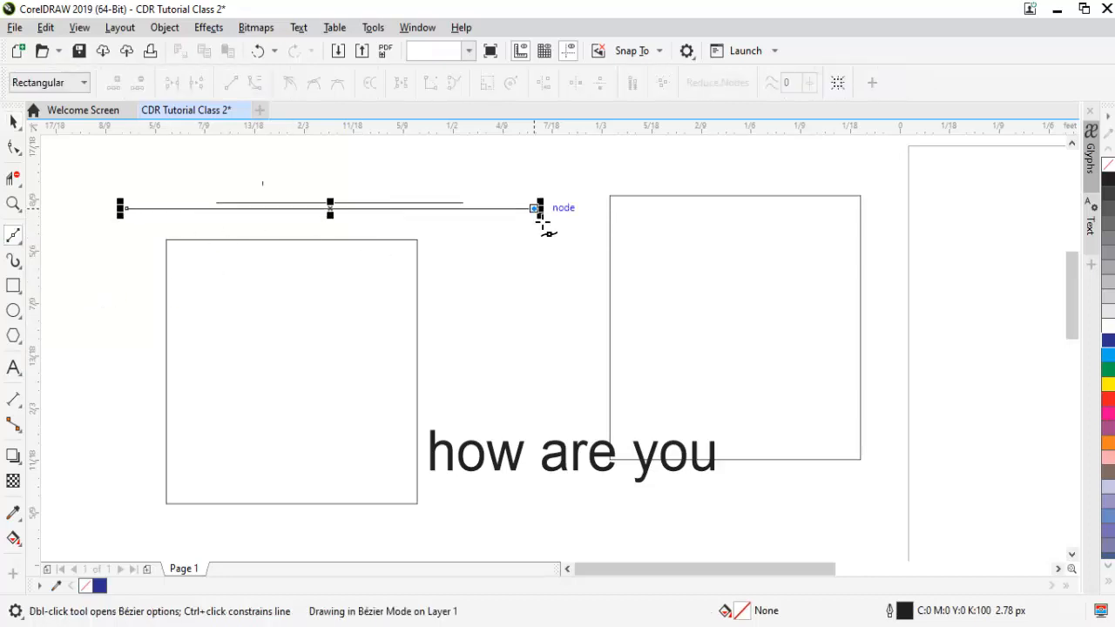
pyautogui.press('space')
pyautogui.press('space')
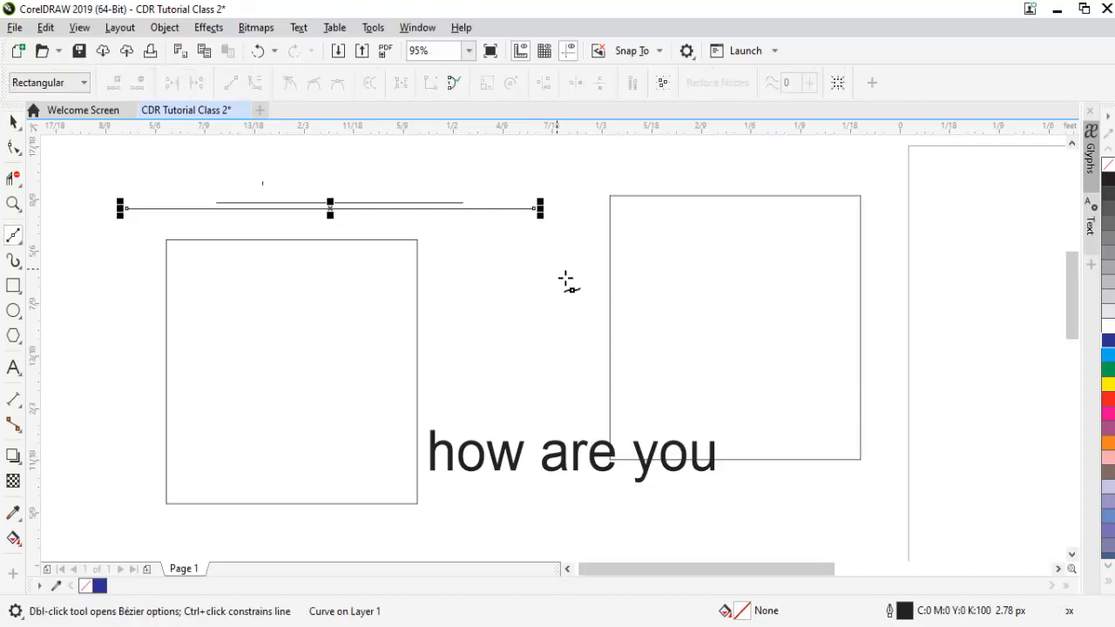
# - Draw a slanted Bézier line about 0.345 ft wide and 0.092 ft high from between the squares into the original square
pyautogui.click(564, 285)
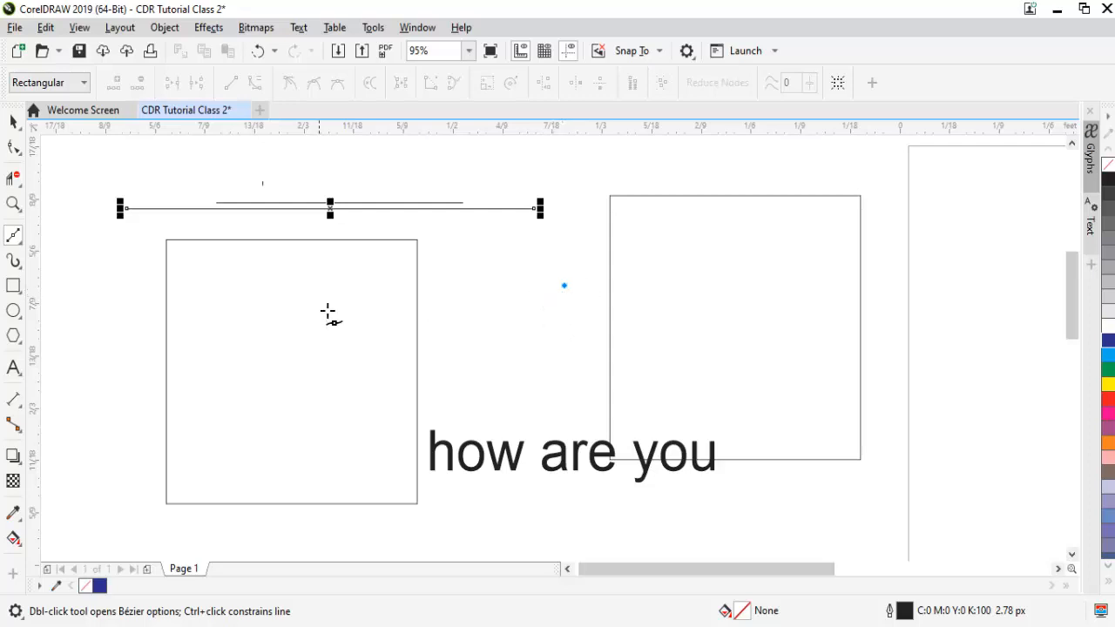
pyautogui.click(257, 371)
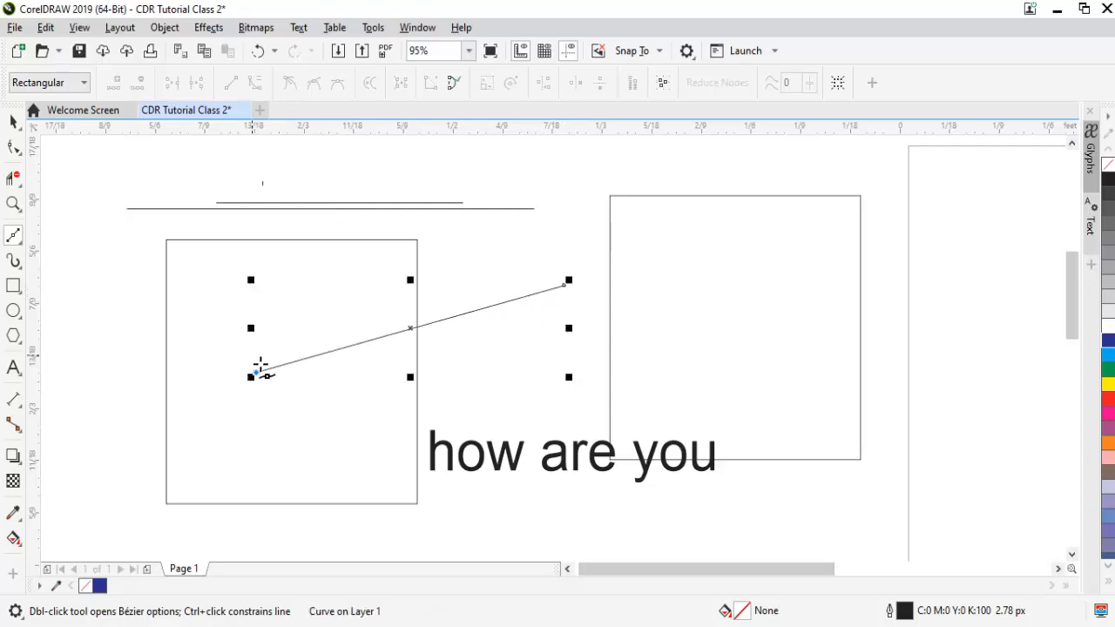
pyautogui.press('space')
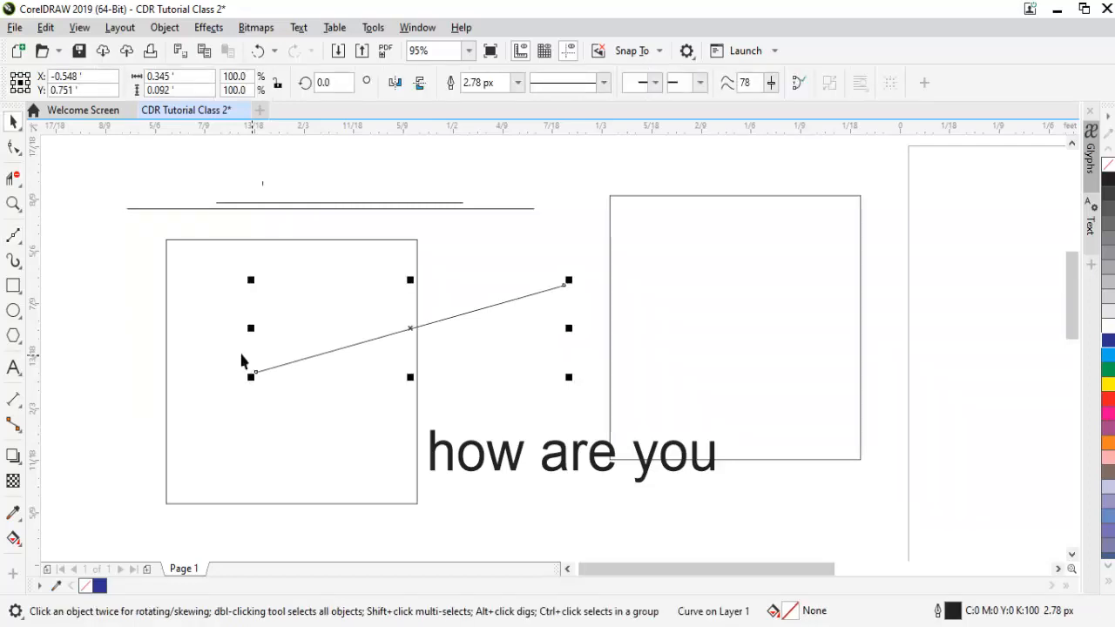
# - Draw a closed, wavy B-Spline shape about 0.162 ft wide and 0.208 ft high inside the copied square, and finish with the Pick tool
pyautogui.click(21, 244)
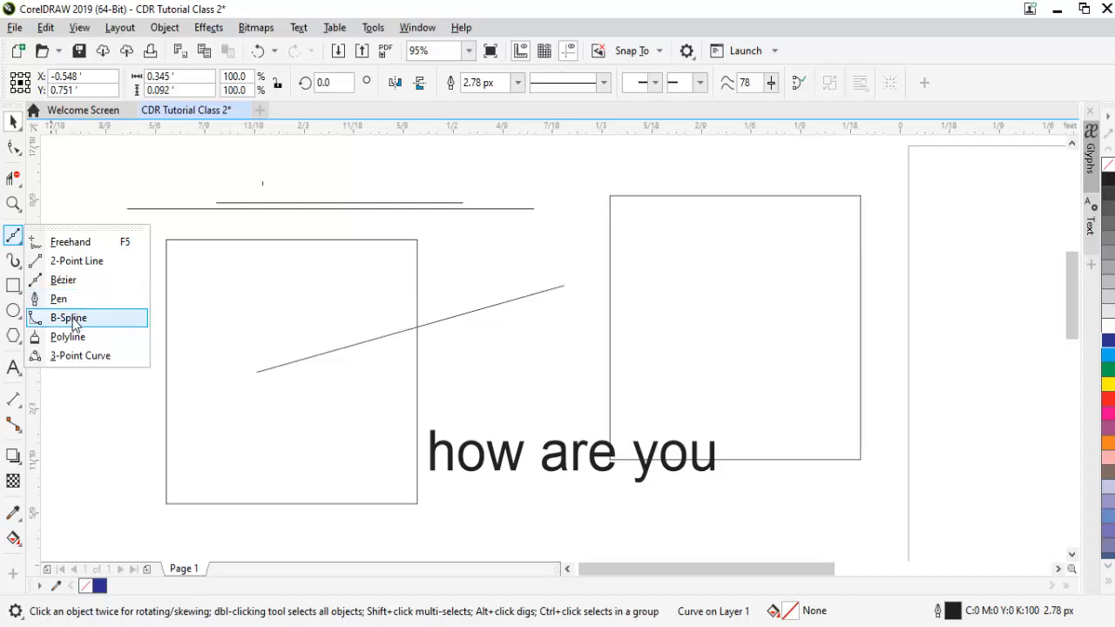
pyautogui.click(75, 319)
pyautogui.click(667, 221)
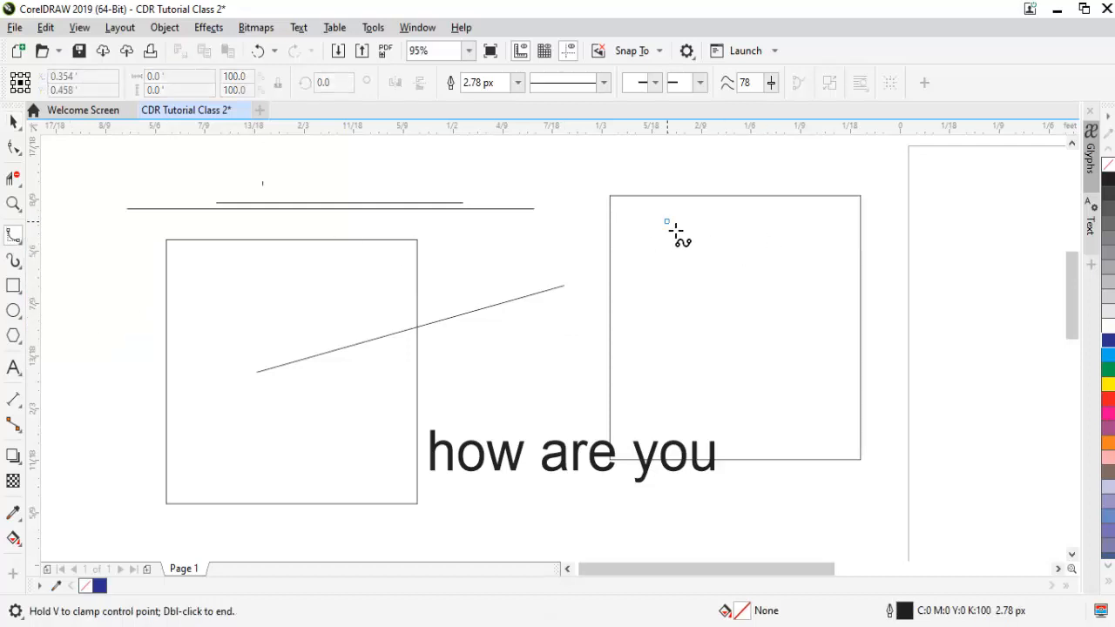
pyautogui.click(812, 272)
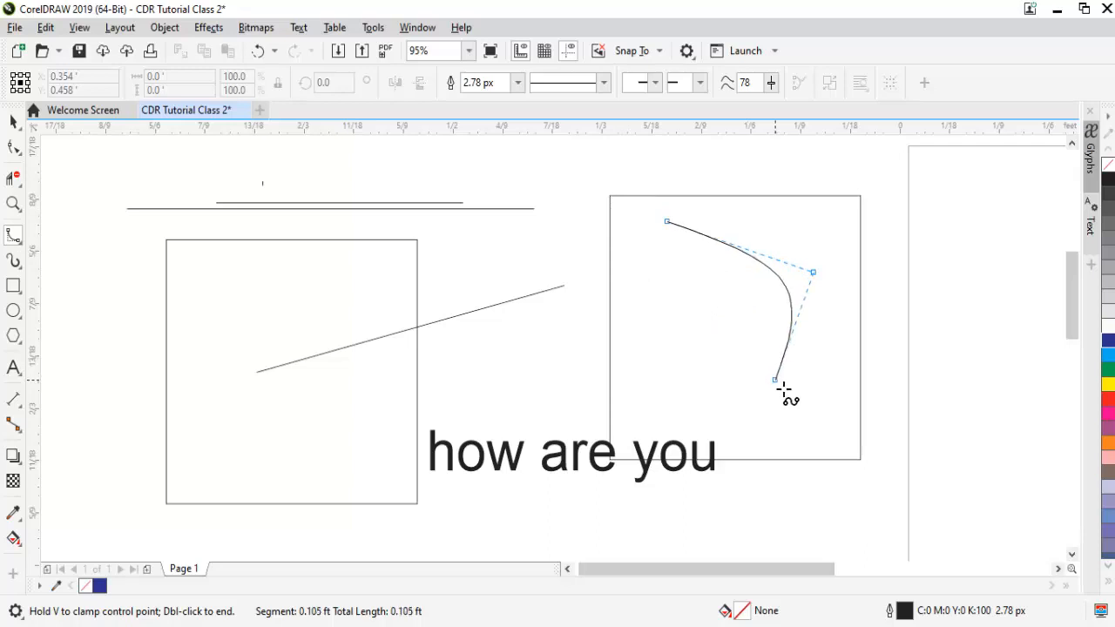
pyautogui.click(775, 380)
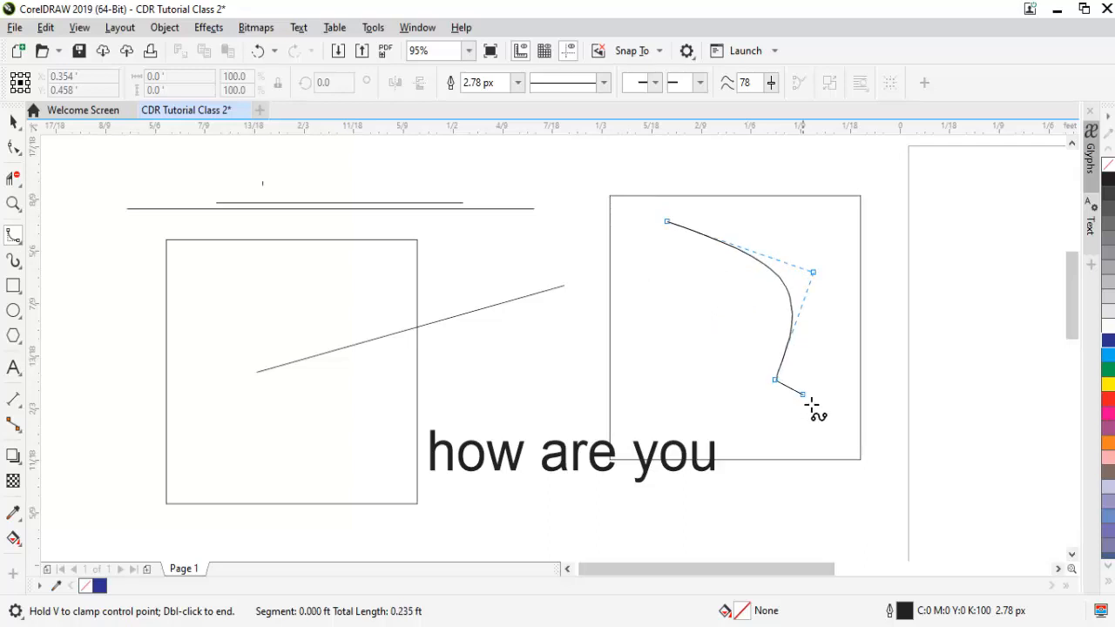
pyautogui.click(855, 446)
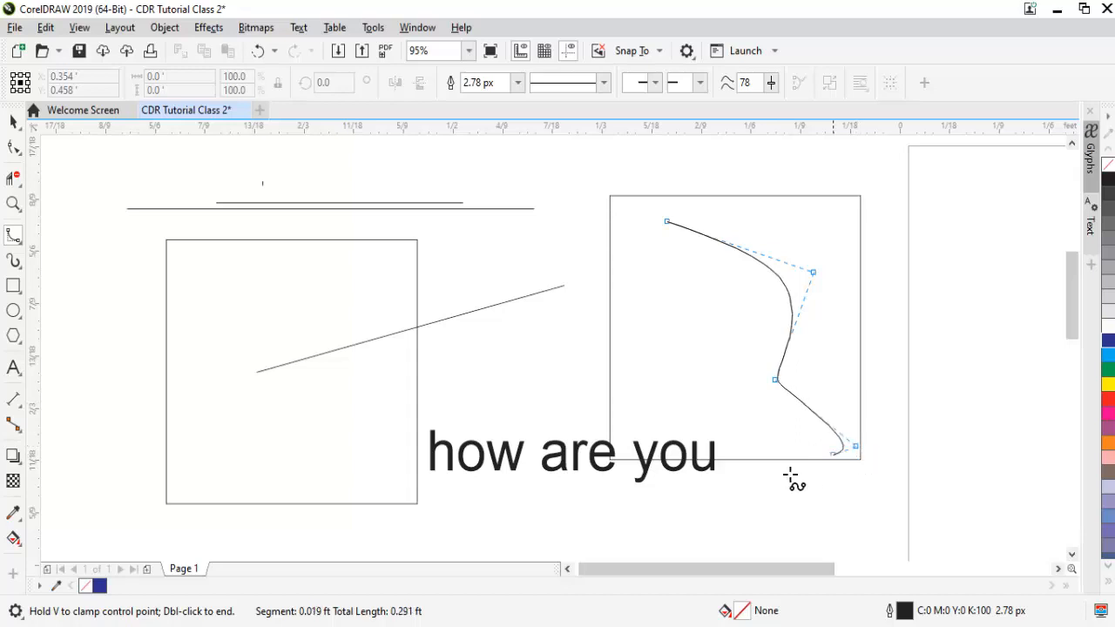
pyautogui.click(629, 434)
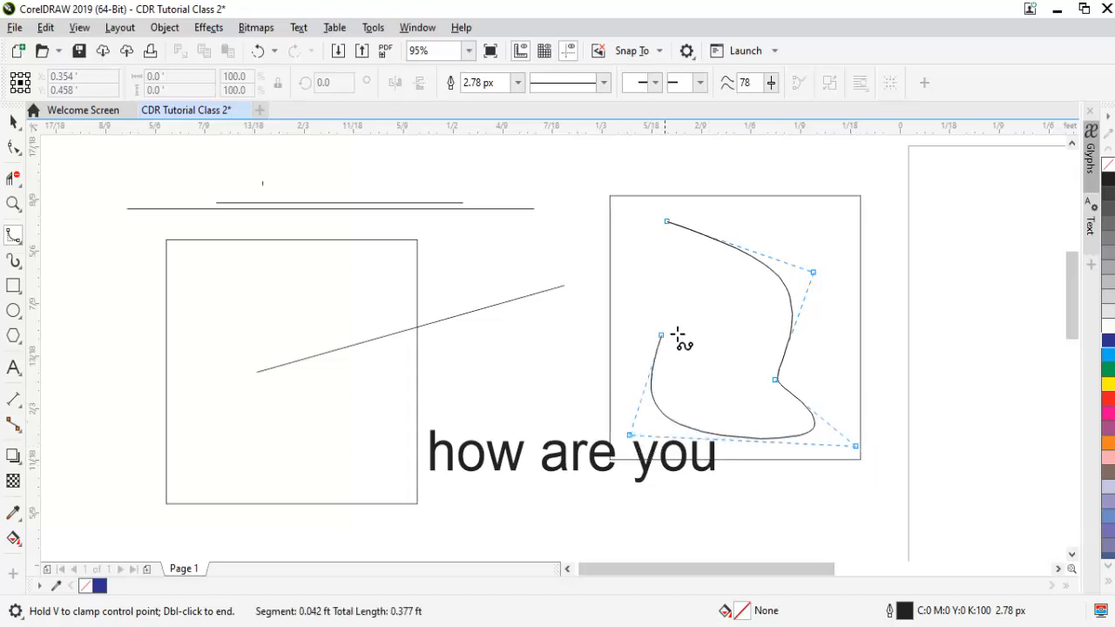
pyautogui.click(708, 300)
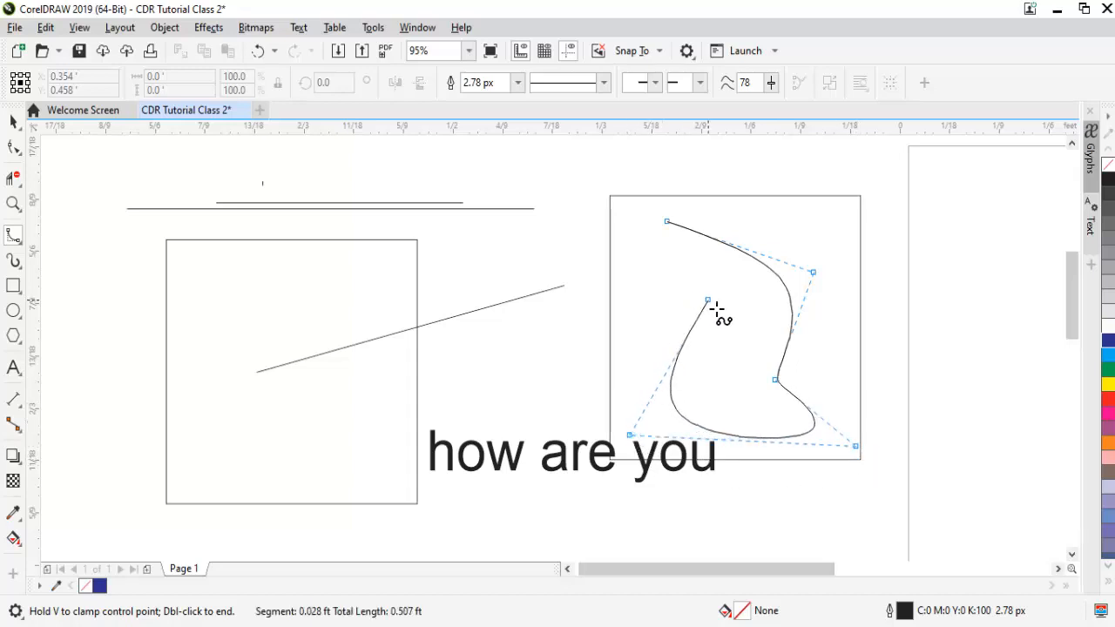
pyautogui.click(666, 224)
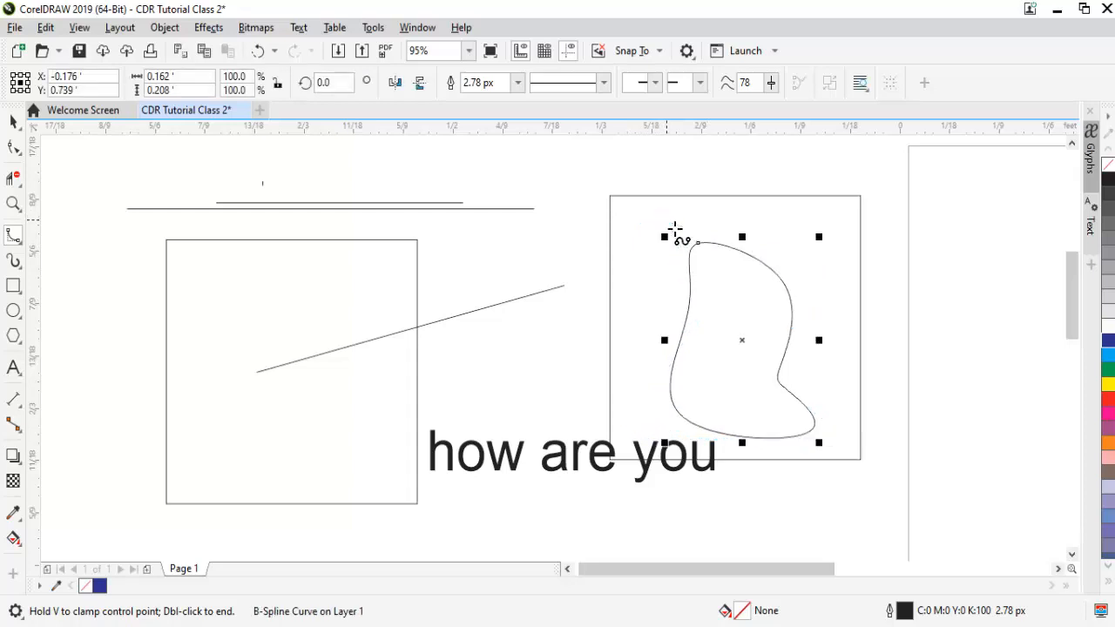
pyautogui.press('space')
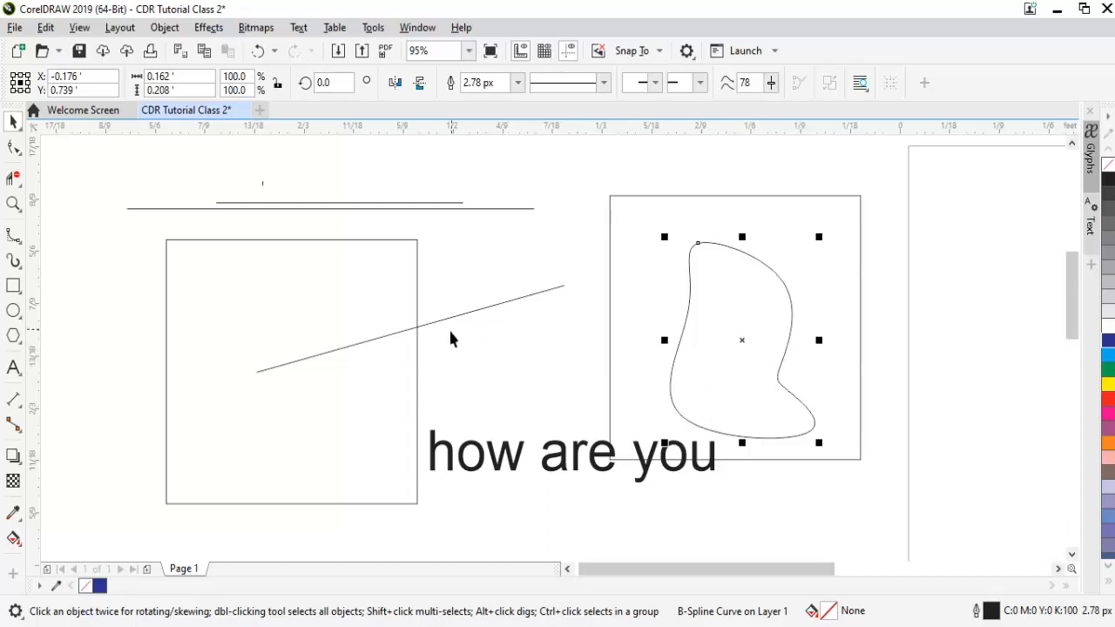
# - Display the available line and curve drawing tools
pyautogui.click(22, 242)
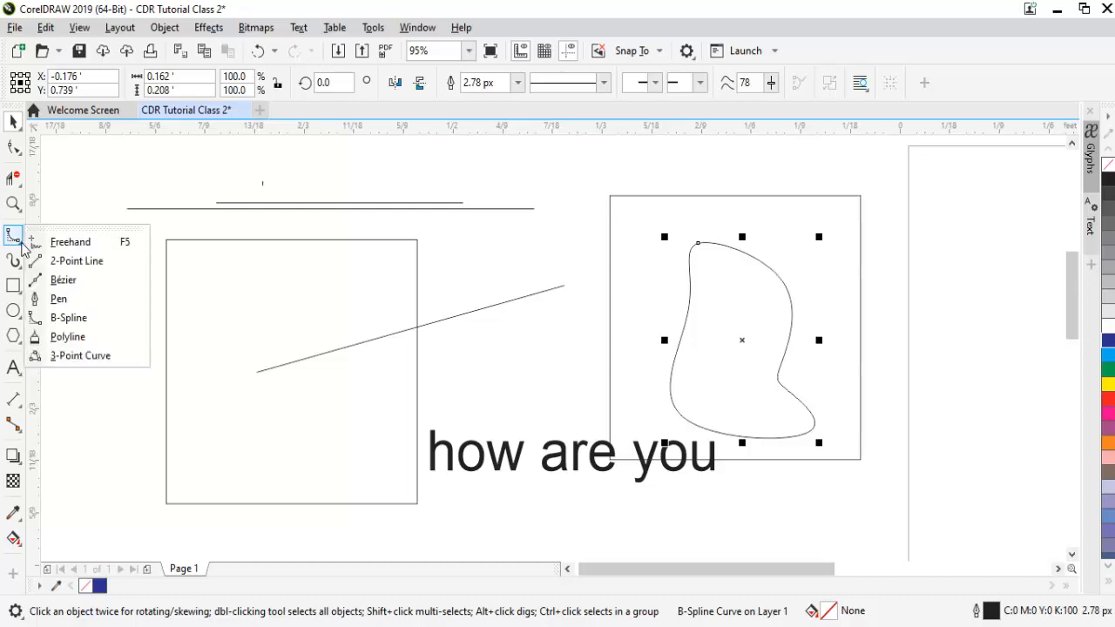